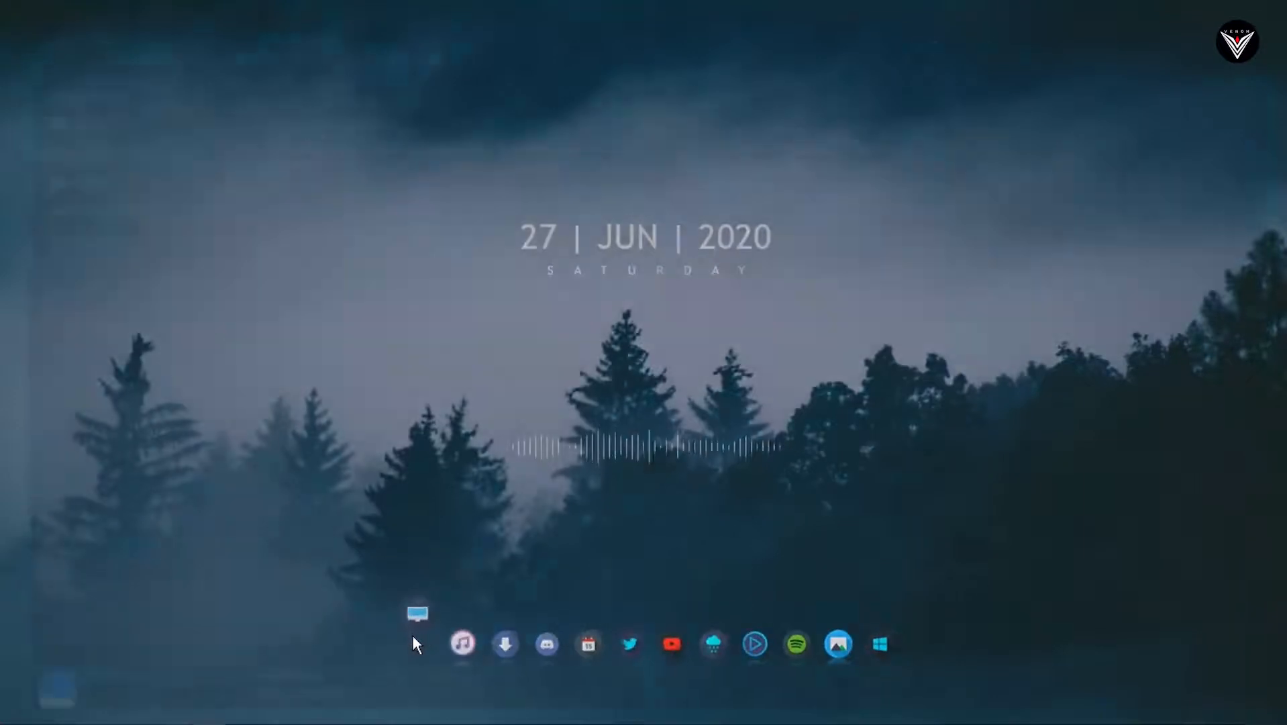
- Look over the themed desktop by viewing This PC, the Libraries folder and the Start menu
left_click_drag(498, 24, 591, 118)
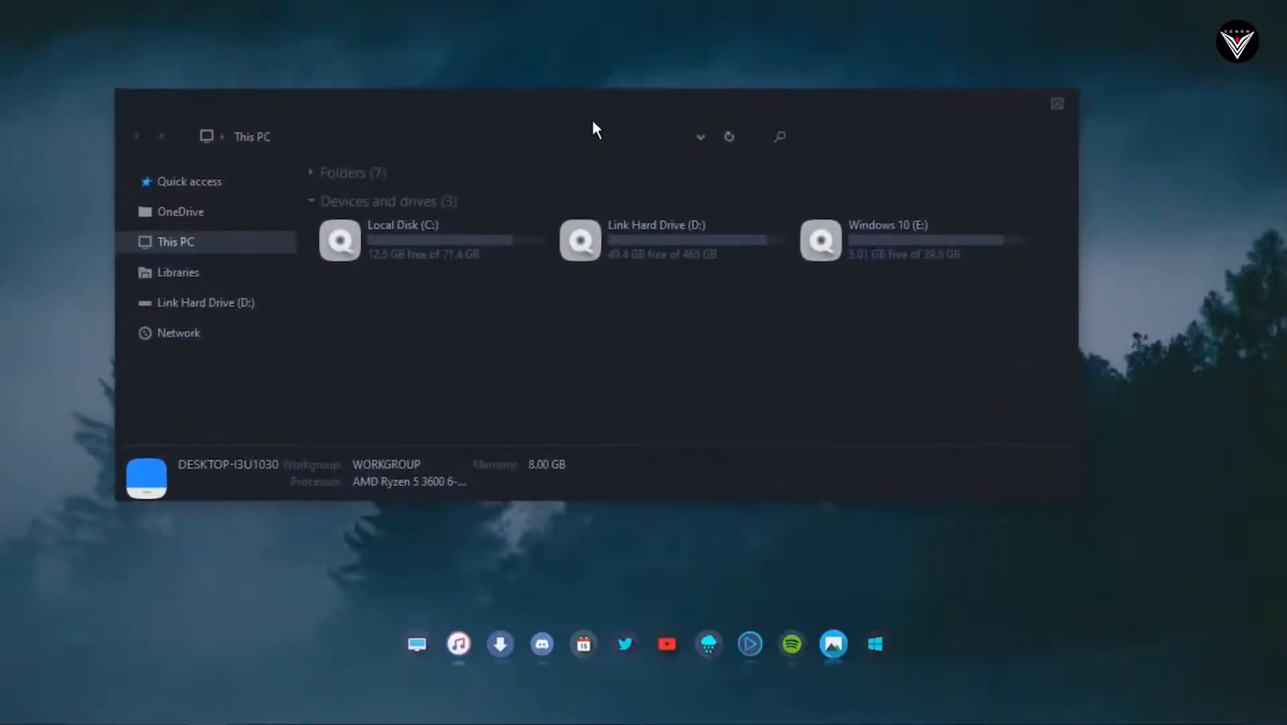
left_click(178, 272)
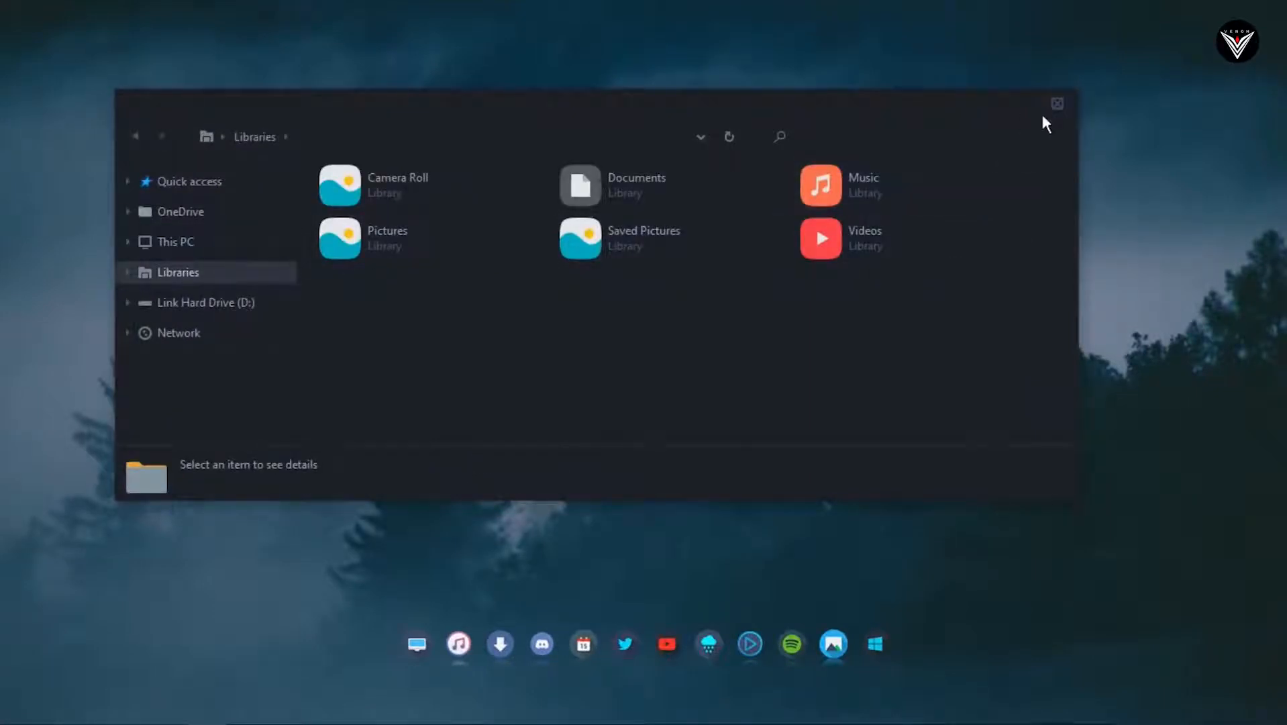
left_click(1057, 104)
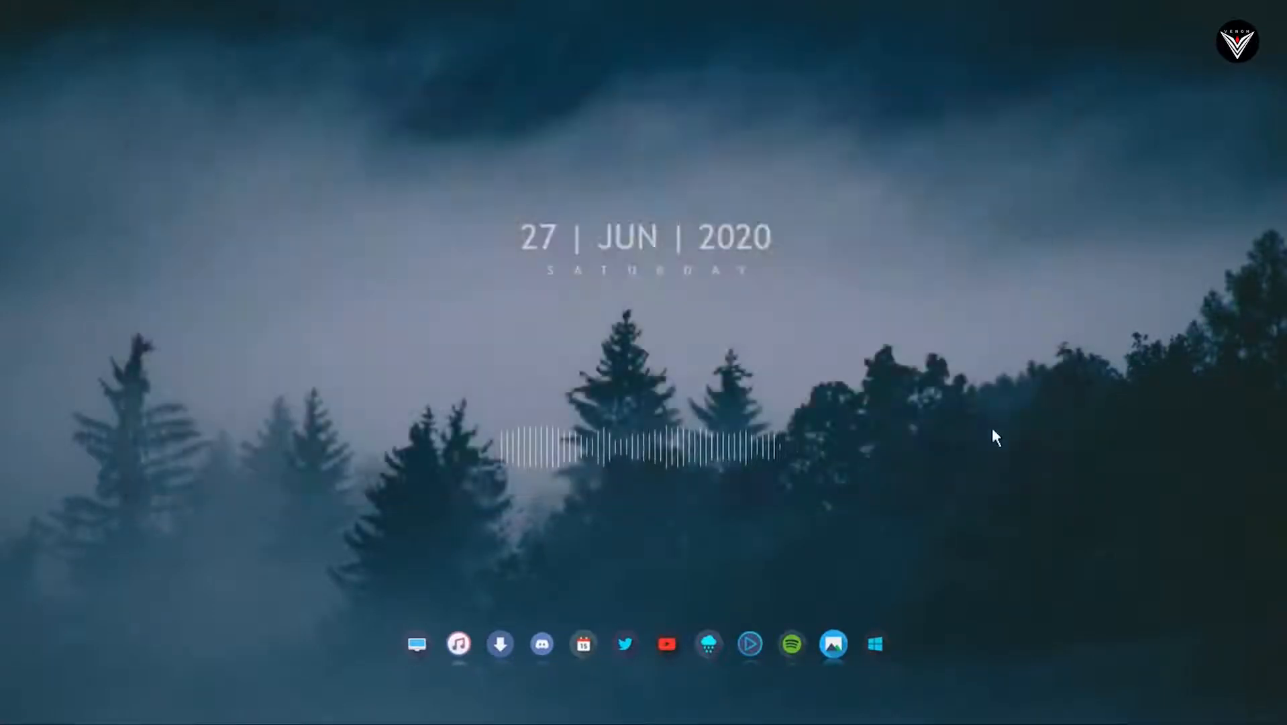
left_click(875, 643)
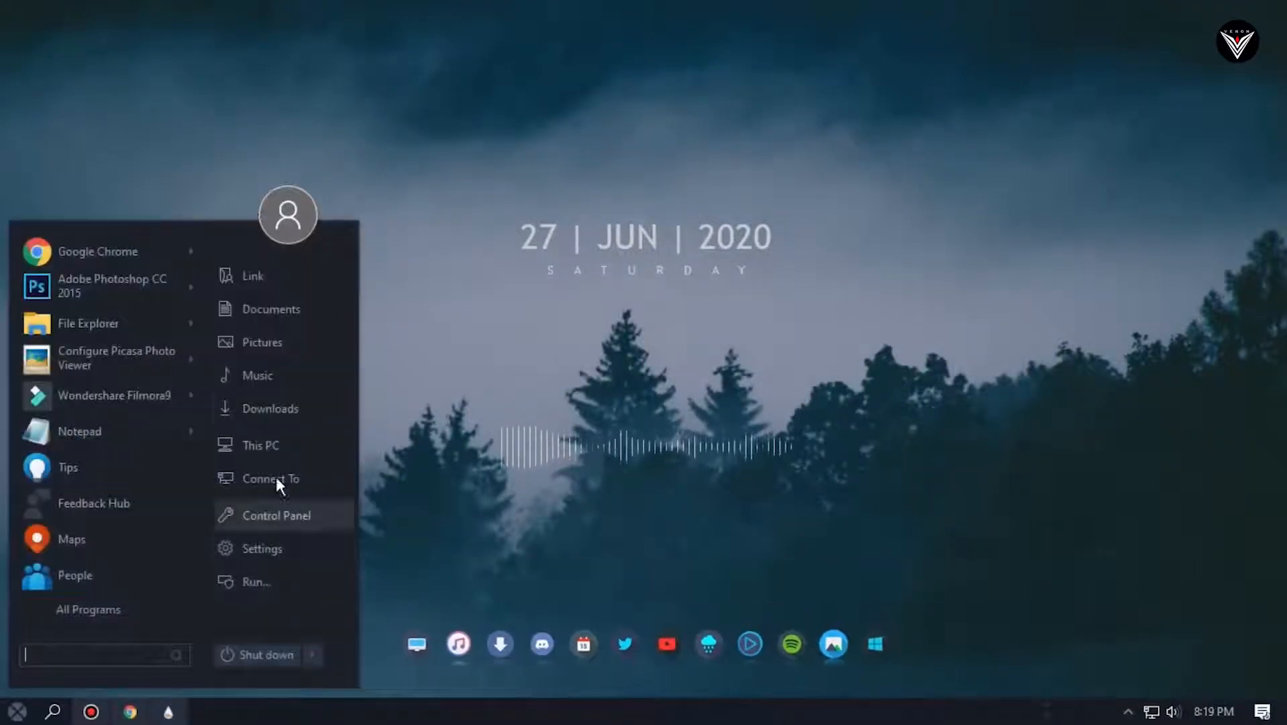
left_click(257, 443)
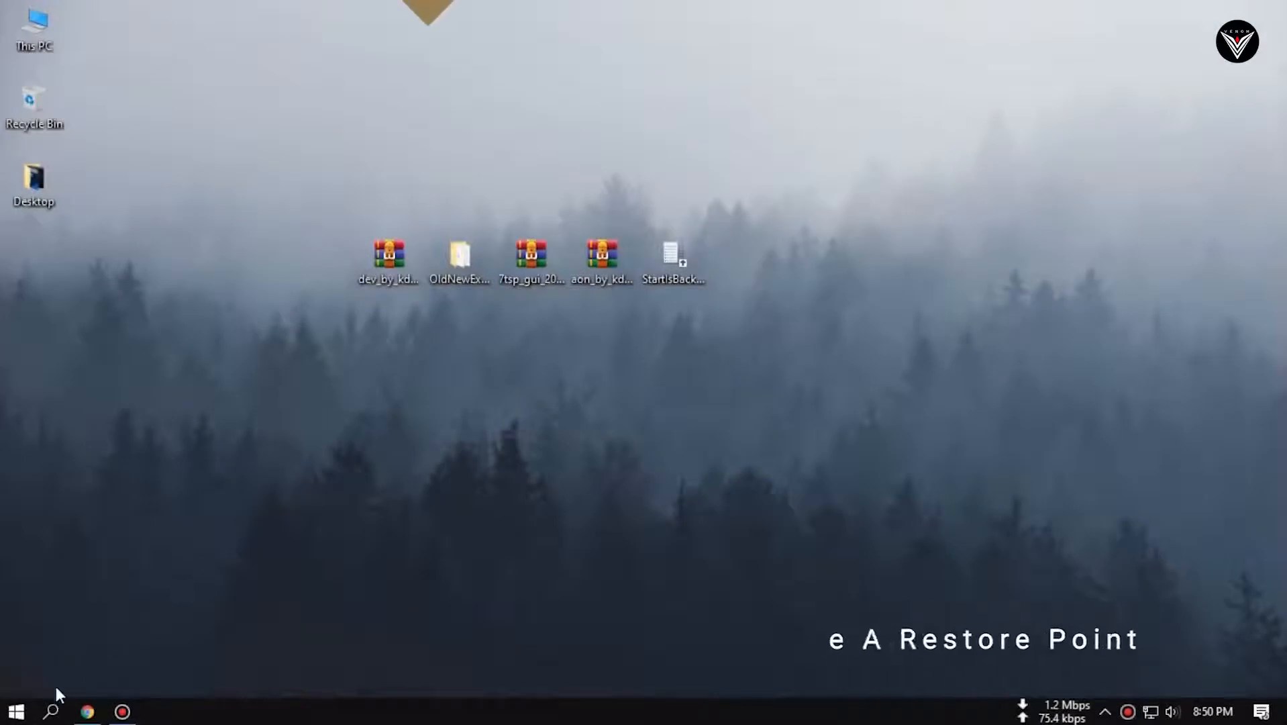
- Create a system restore point with the description "Windows 10" and close System Properties
left_click(44, 714)
type("cre")
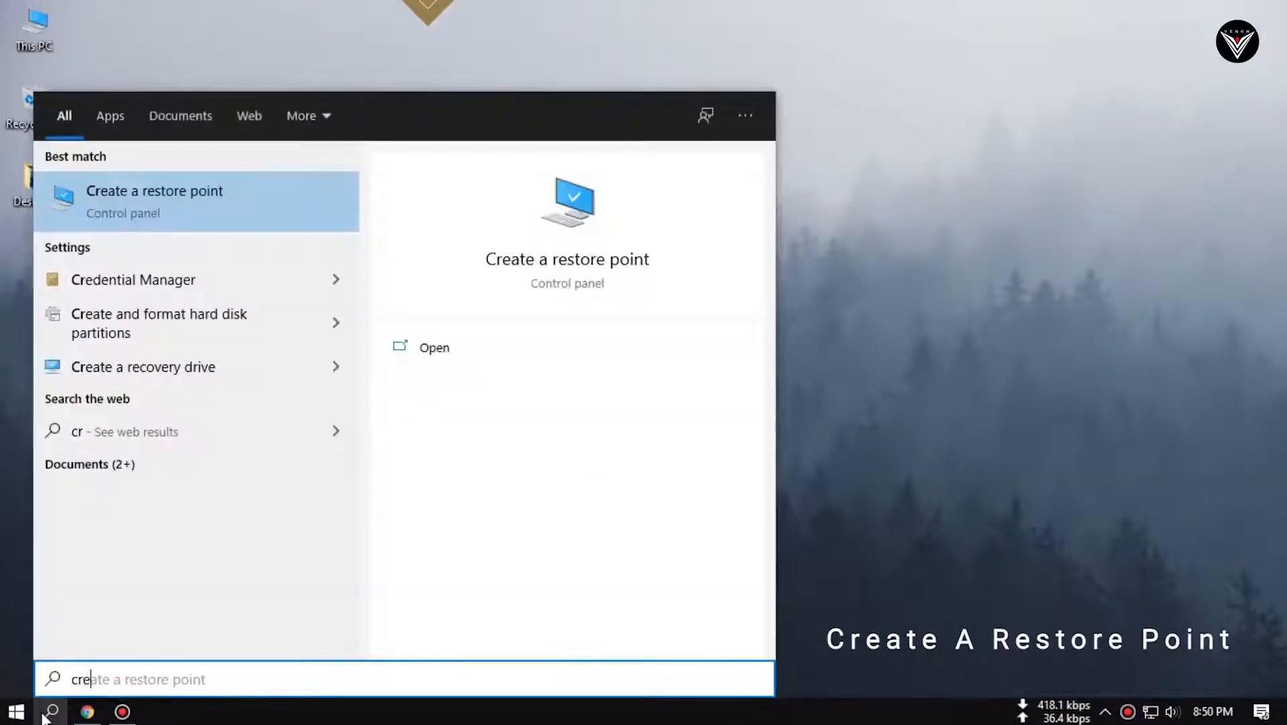
type("ate")
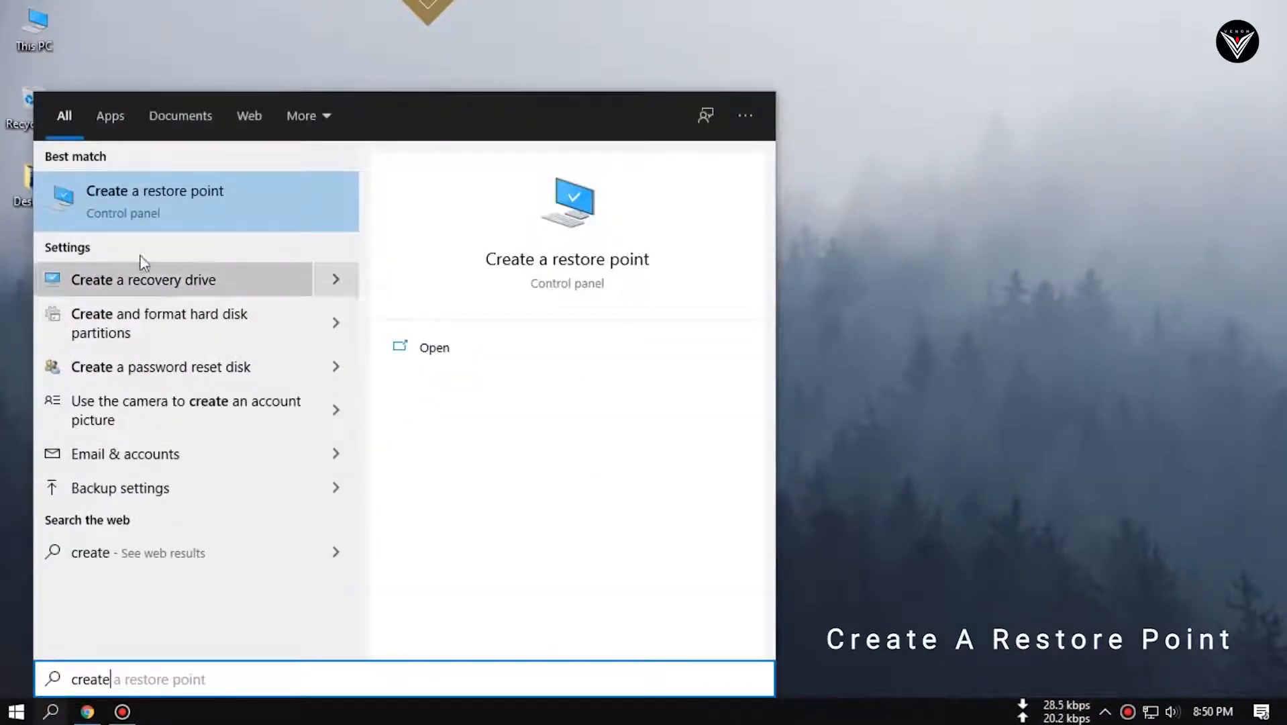
left_click(148, 212)
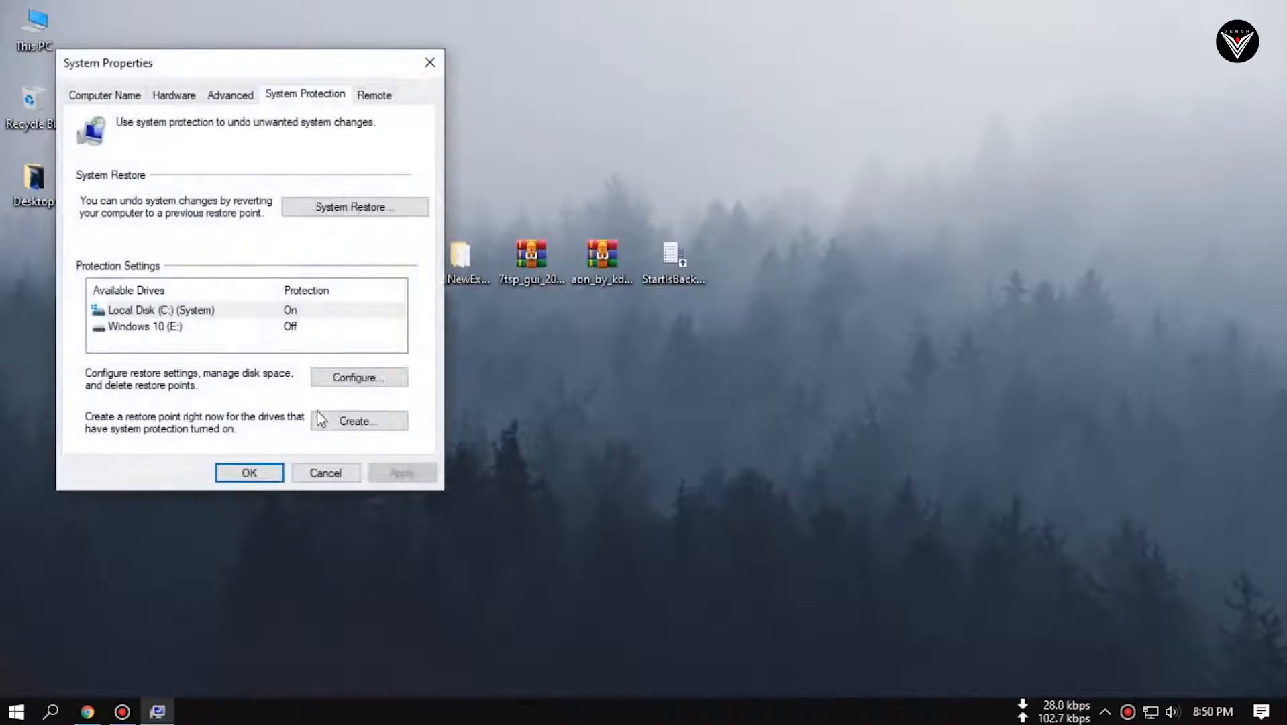
left_click(327, 421)
type("Windows 10")
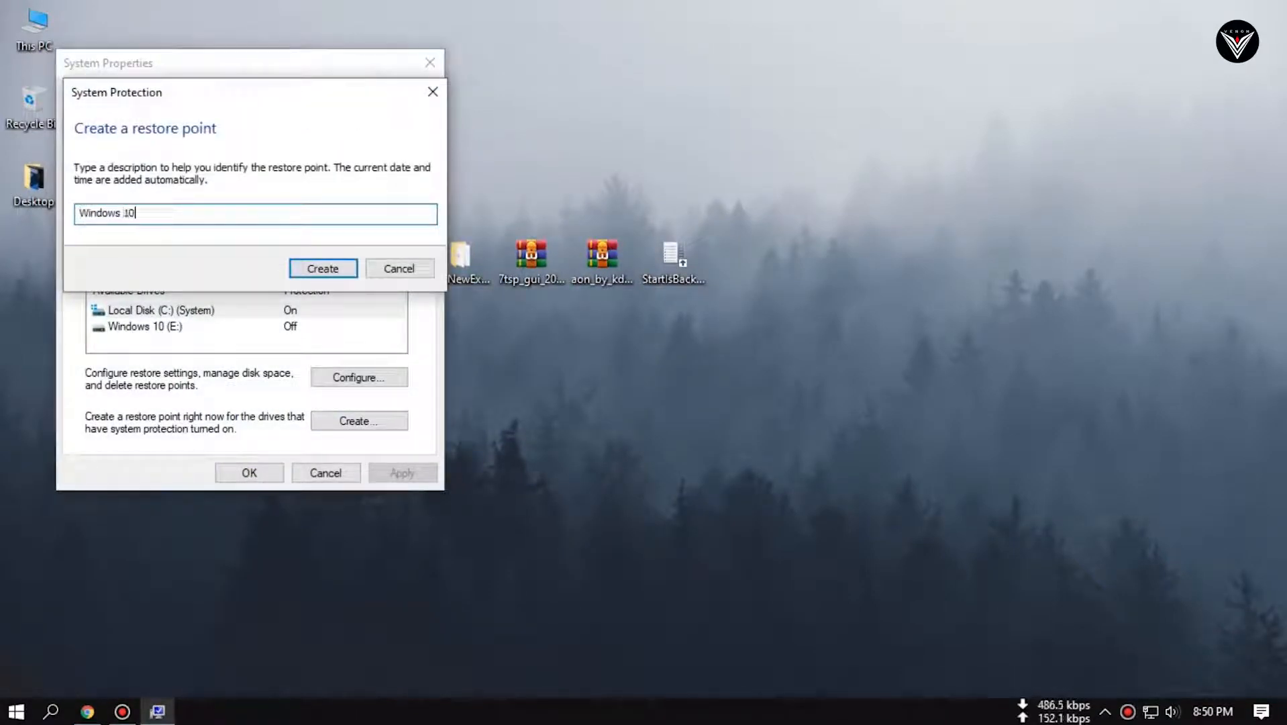
left_click(324, 268)
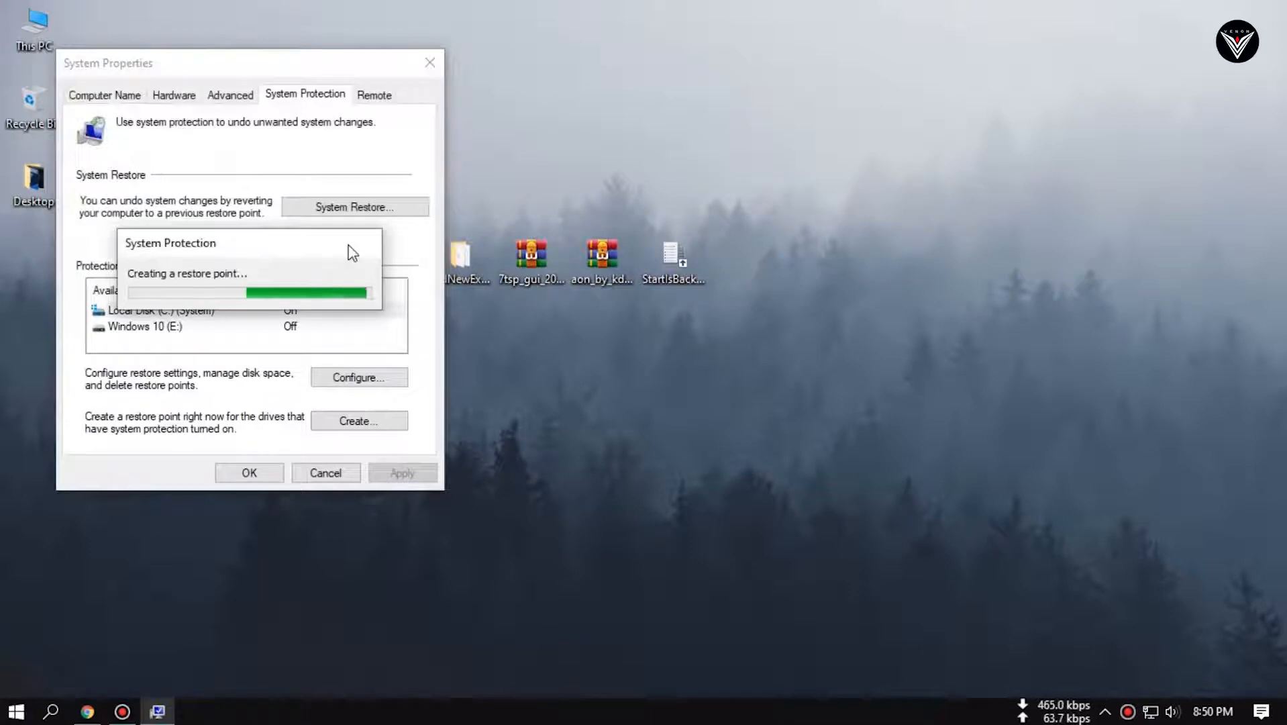
left_click(356, 285)
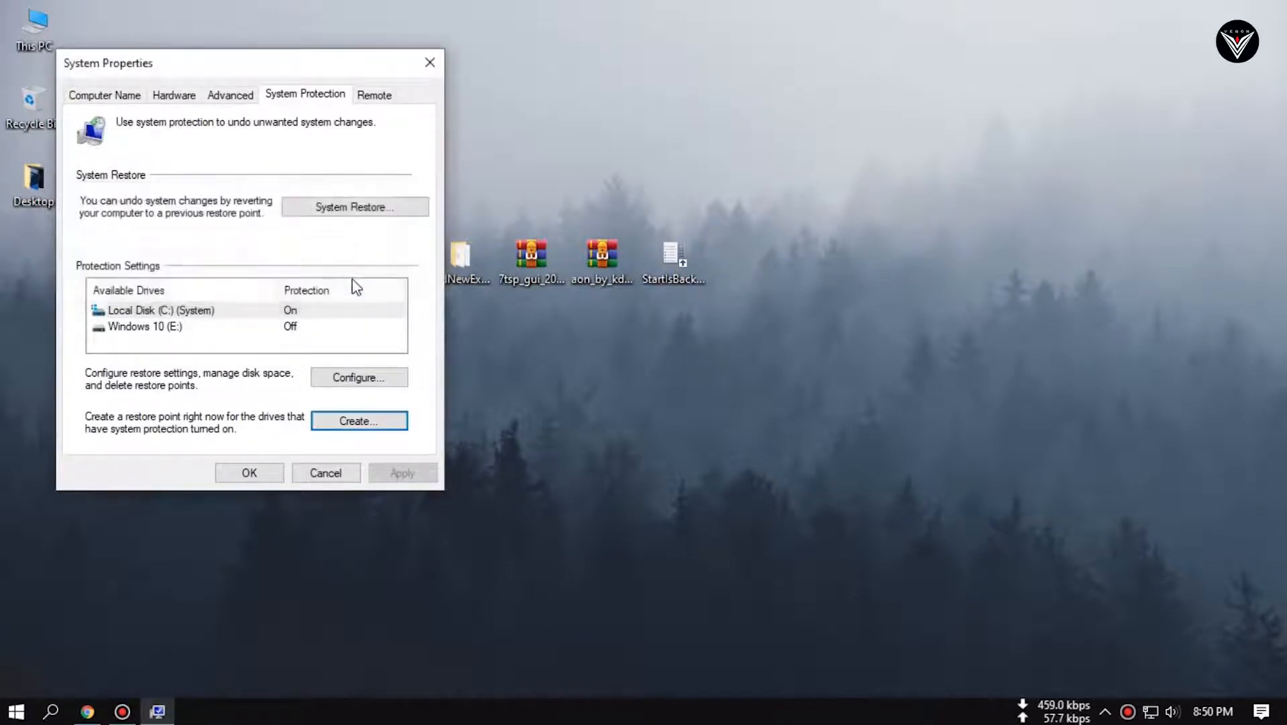
left_click(257, 469)
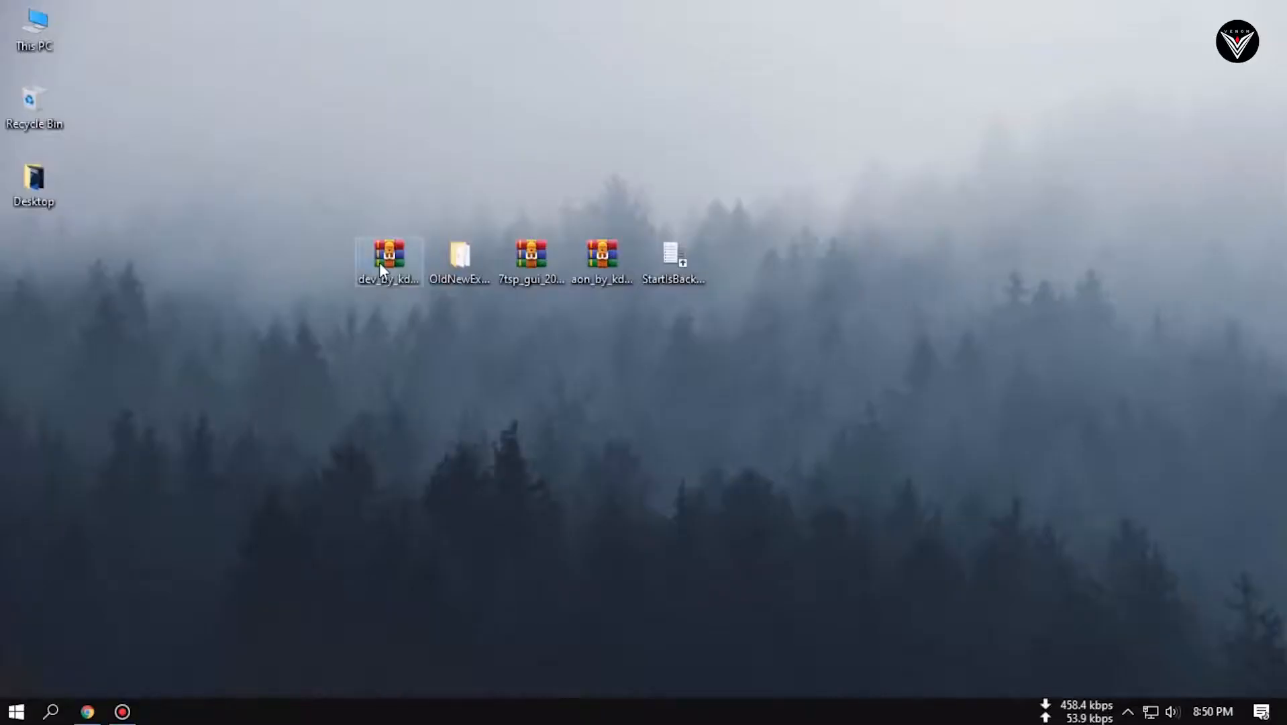
- Extract the dev_by_kdr3w_ddnm3sf archive into a desktop folder of the same name
right_click(380, 265)
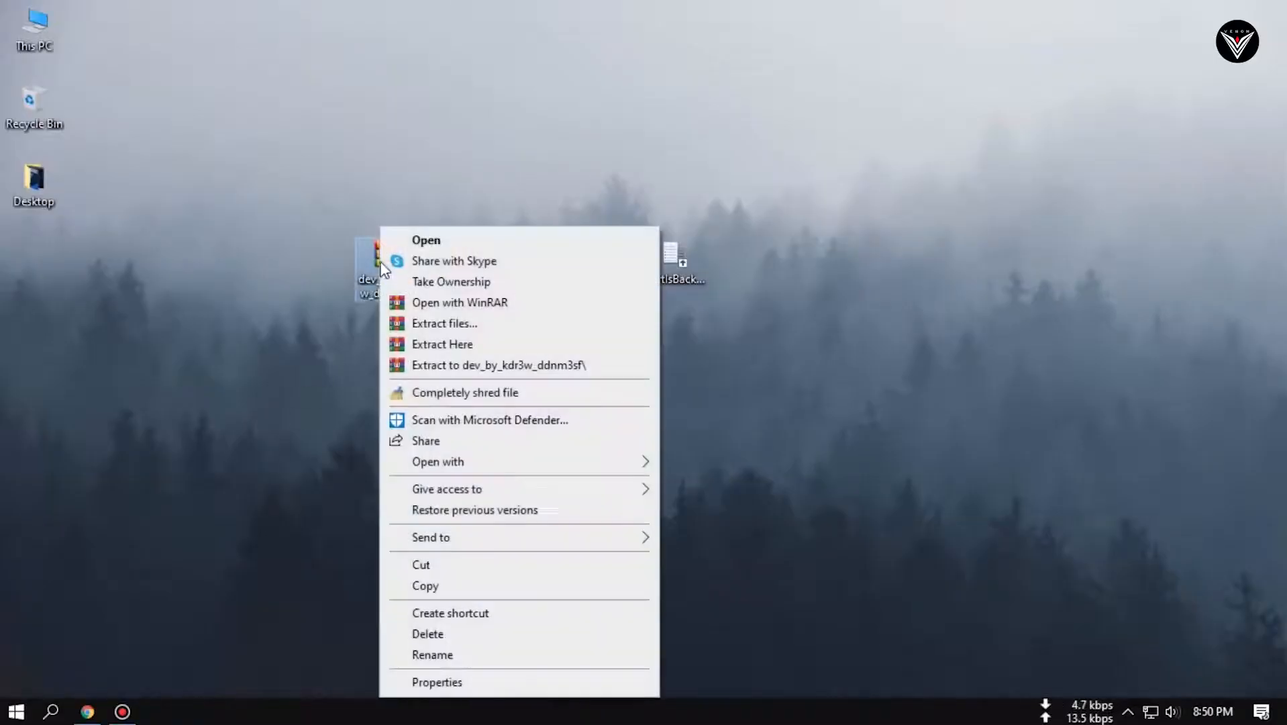
left_click(417, 324)
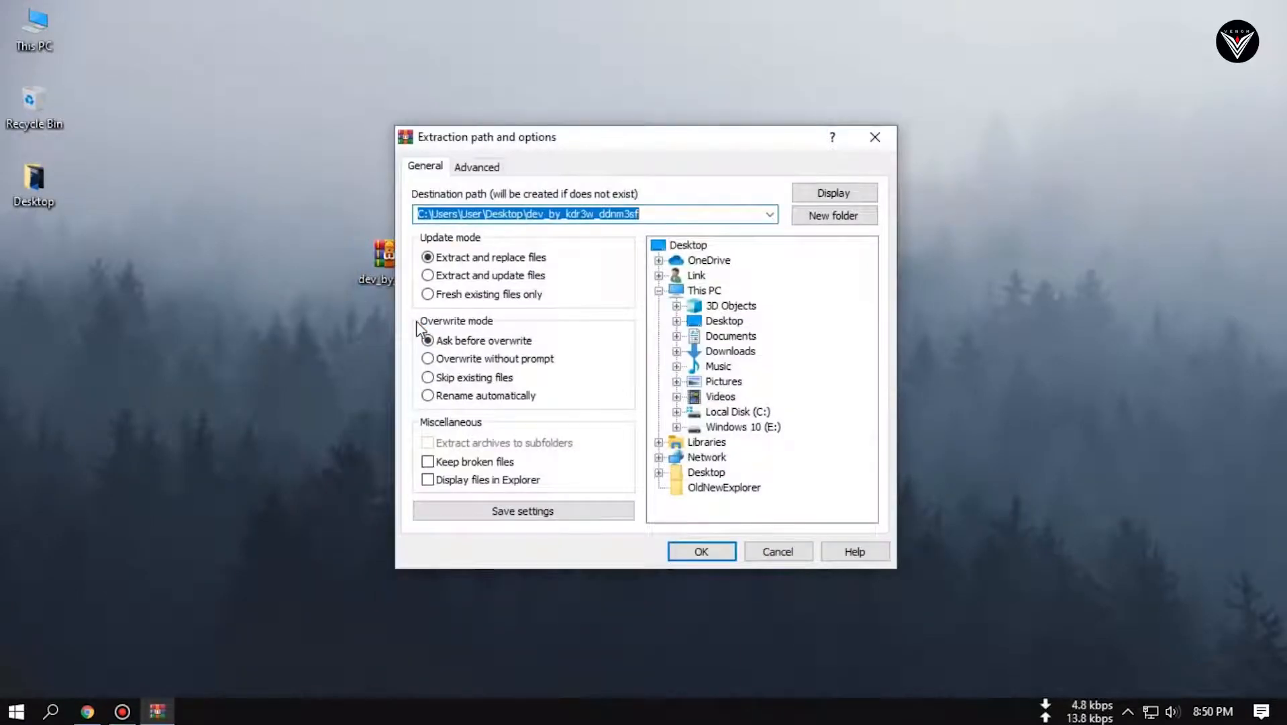
left_click(697, 554)
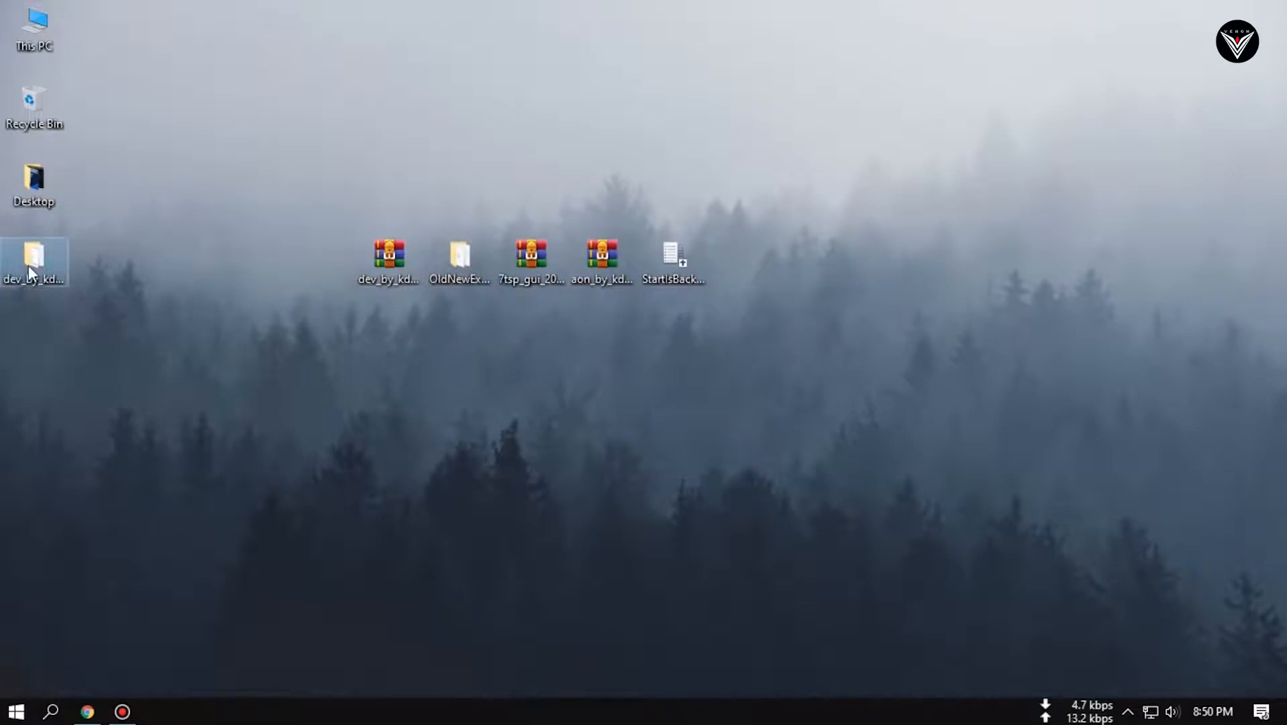
- Copy the Dev folder and all theme files from Theme > Dev in the extracted dev_by_kdr3w_ddnm3sf folder
double_click(28, 265)
double_click(265, 148)
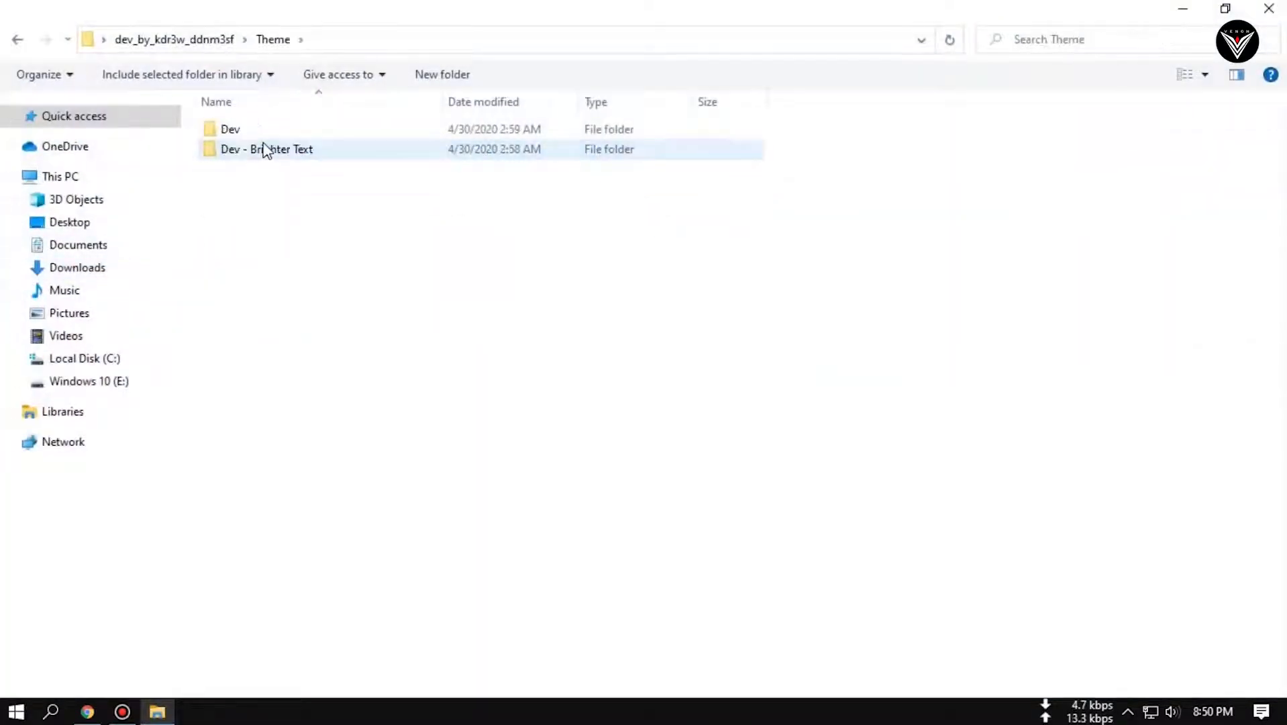
double_click(255, 128)
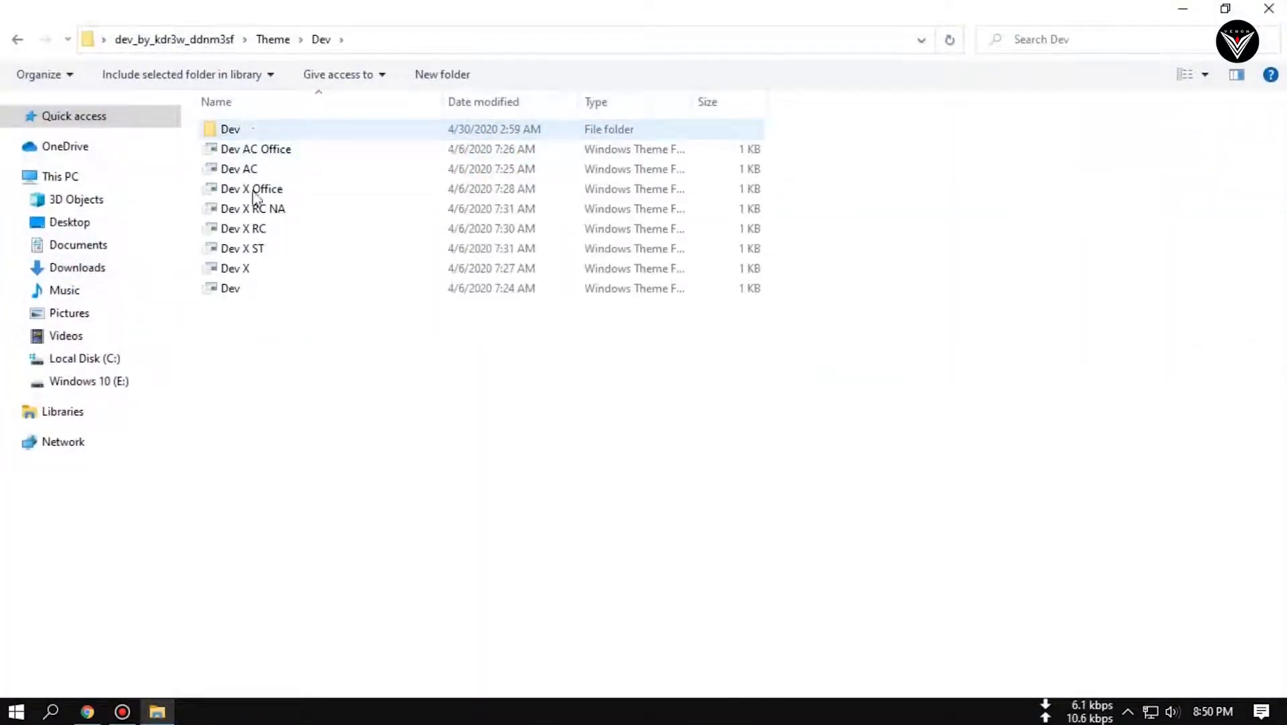
left_click_drag(235, 308, 231, 125)
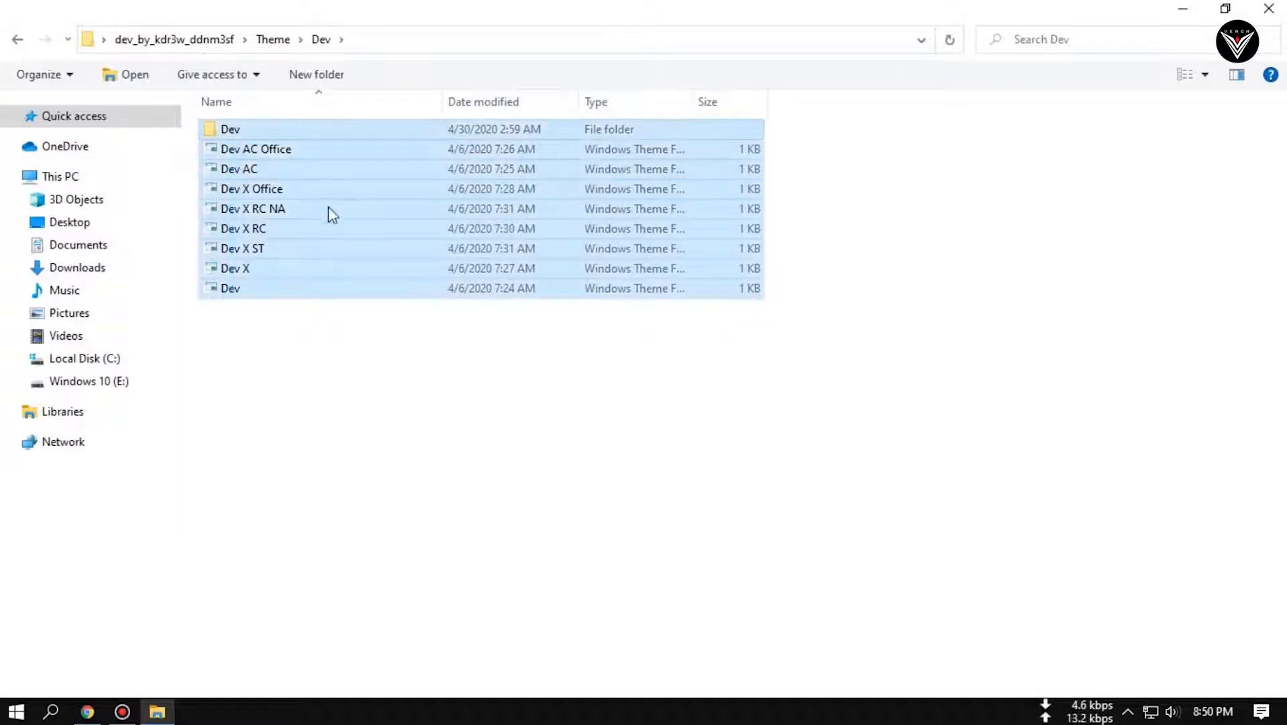
right_click(342, 200)
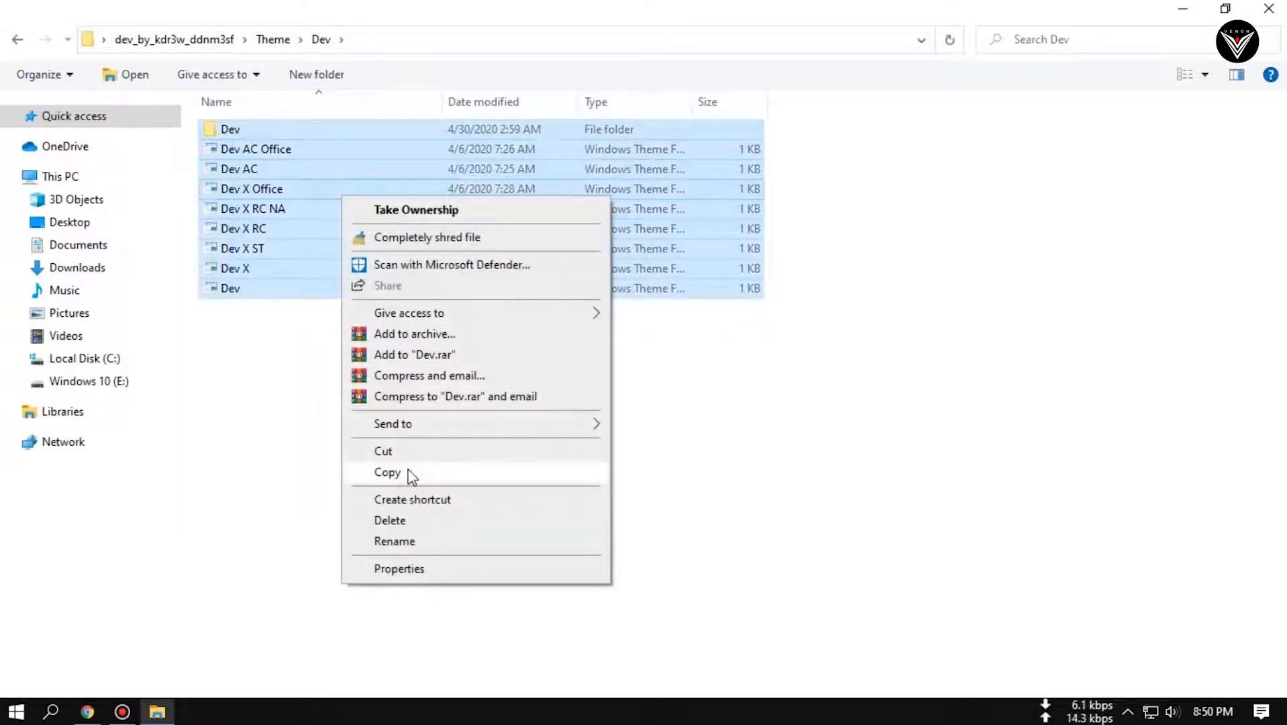
left_click(410, 472)
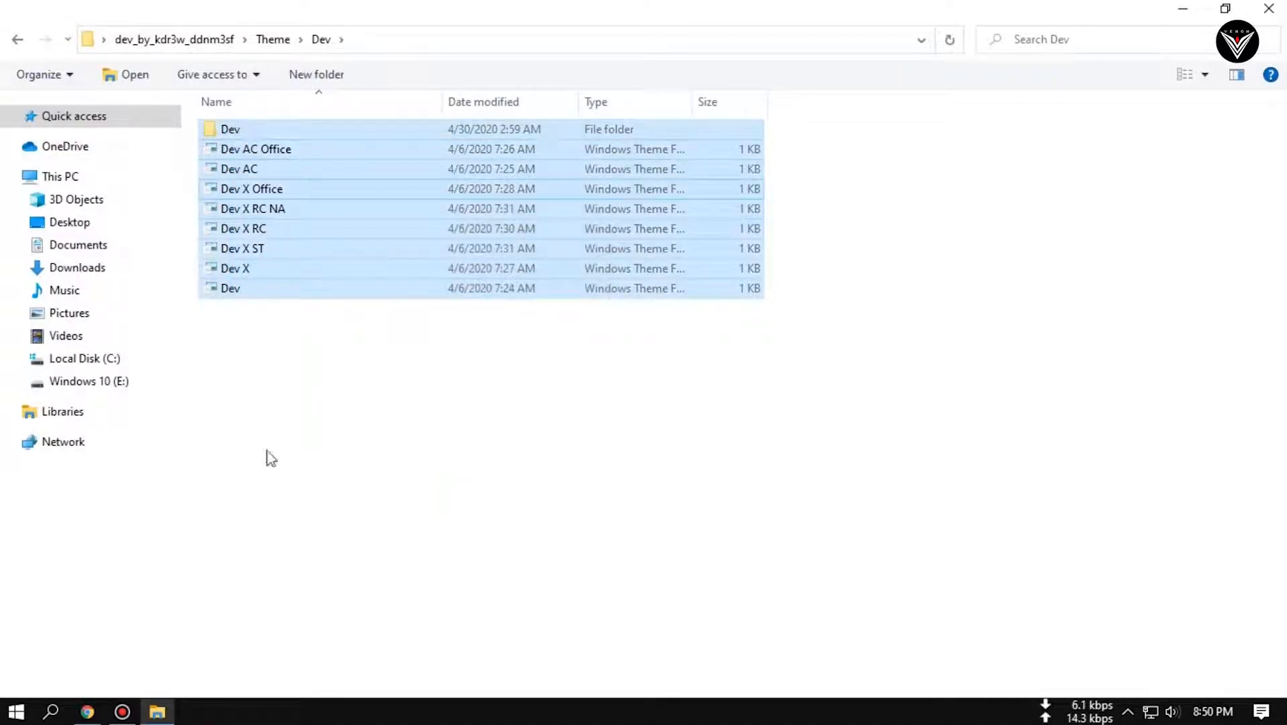
- Paste the copied theme files into C:\Windows\Resources\Themes, replacing existing files with administrator permission, and close the folder window
left_click(91, 360)
double_click(252, 370)
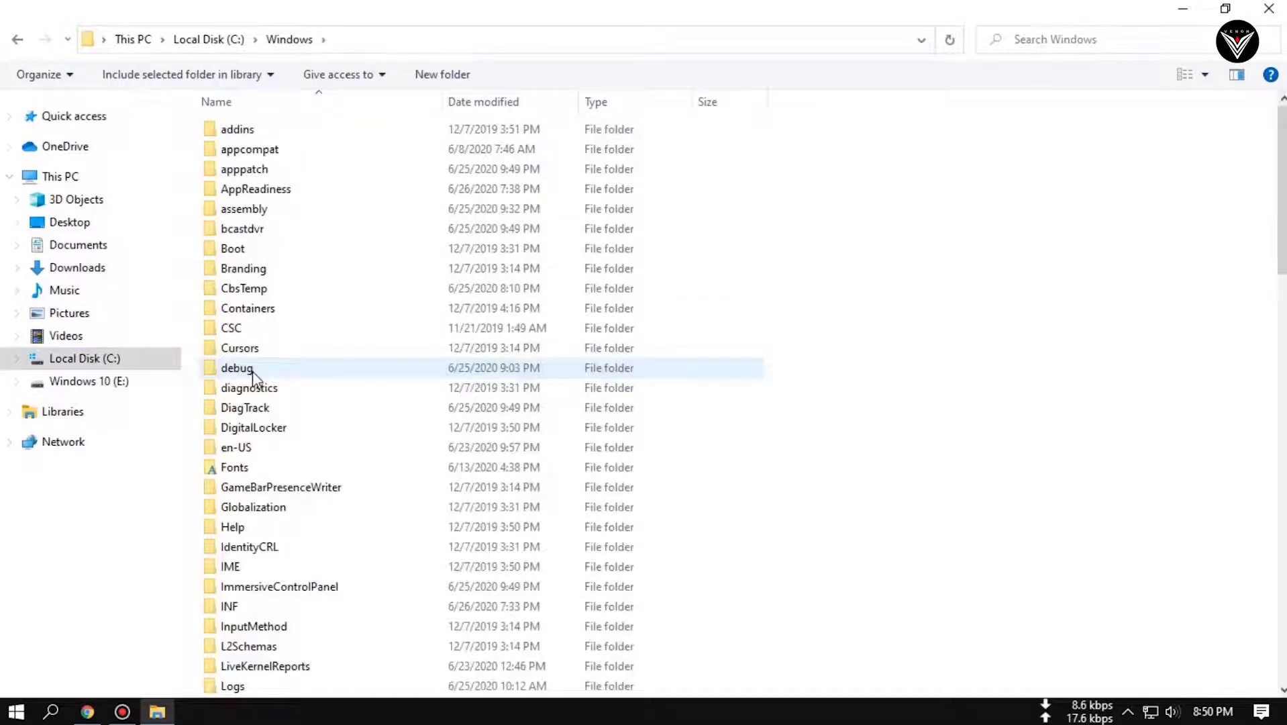
key("r")
double_click(247, 173)
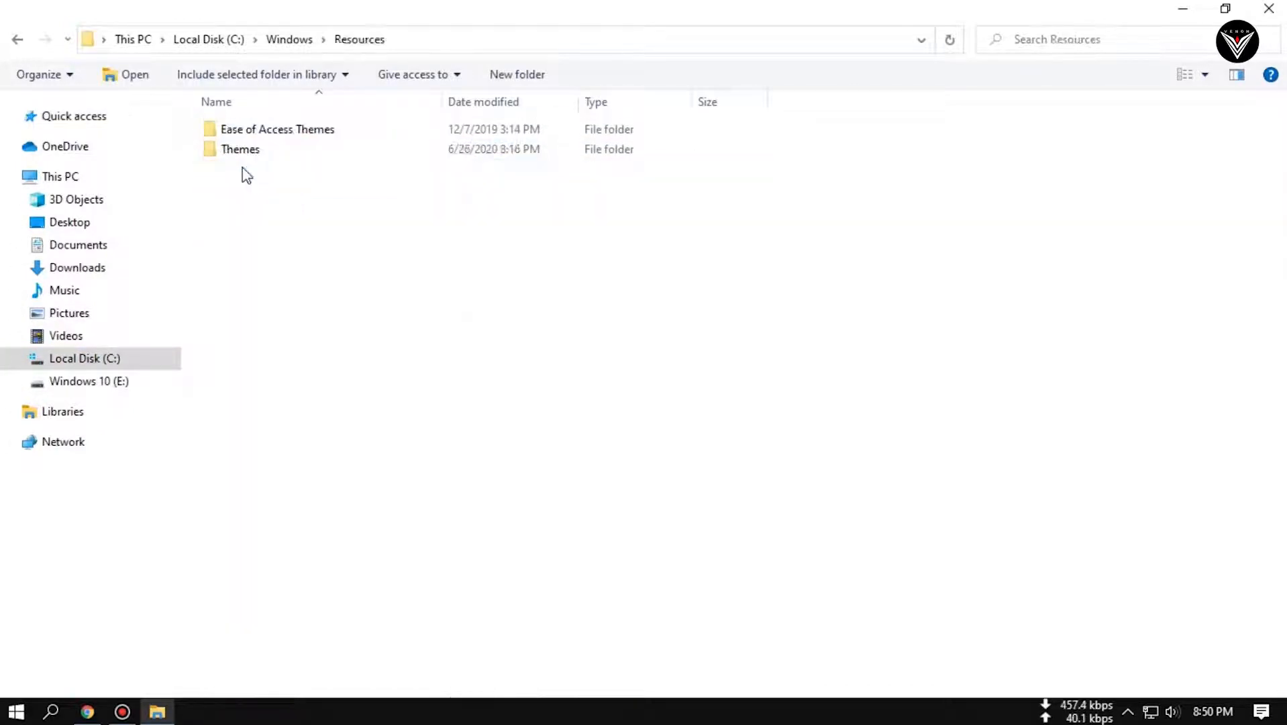
double_click(249, 150)
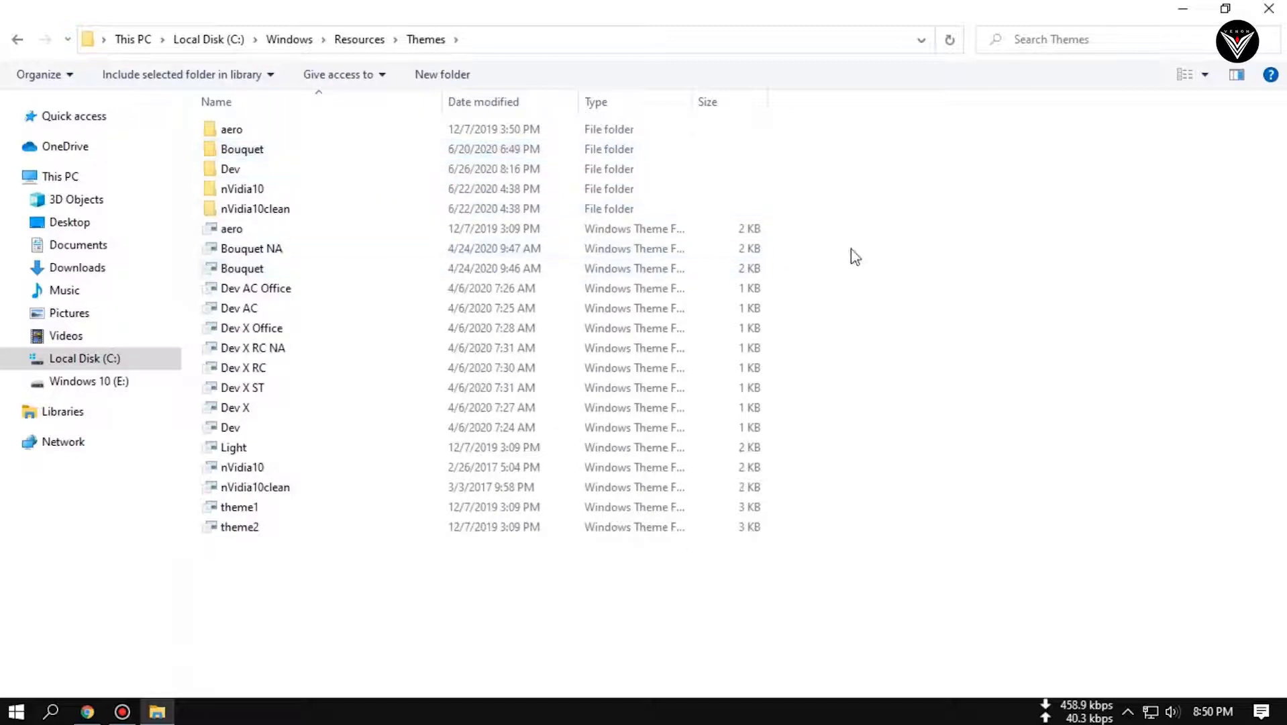
right_click(878, 227)
left_click(887, 360)
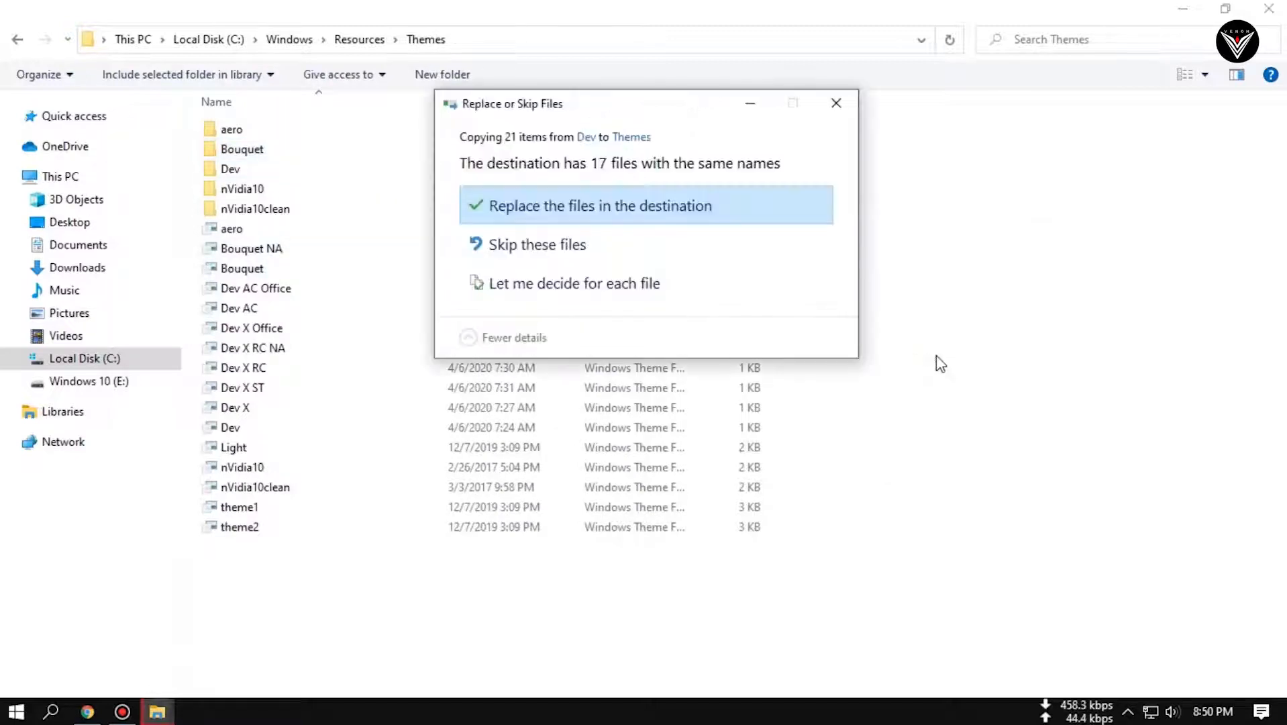
left_click(581, 208)
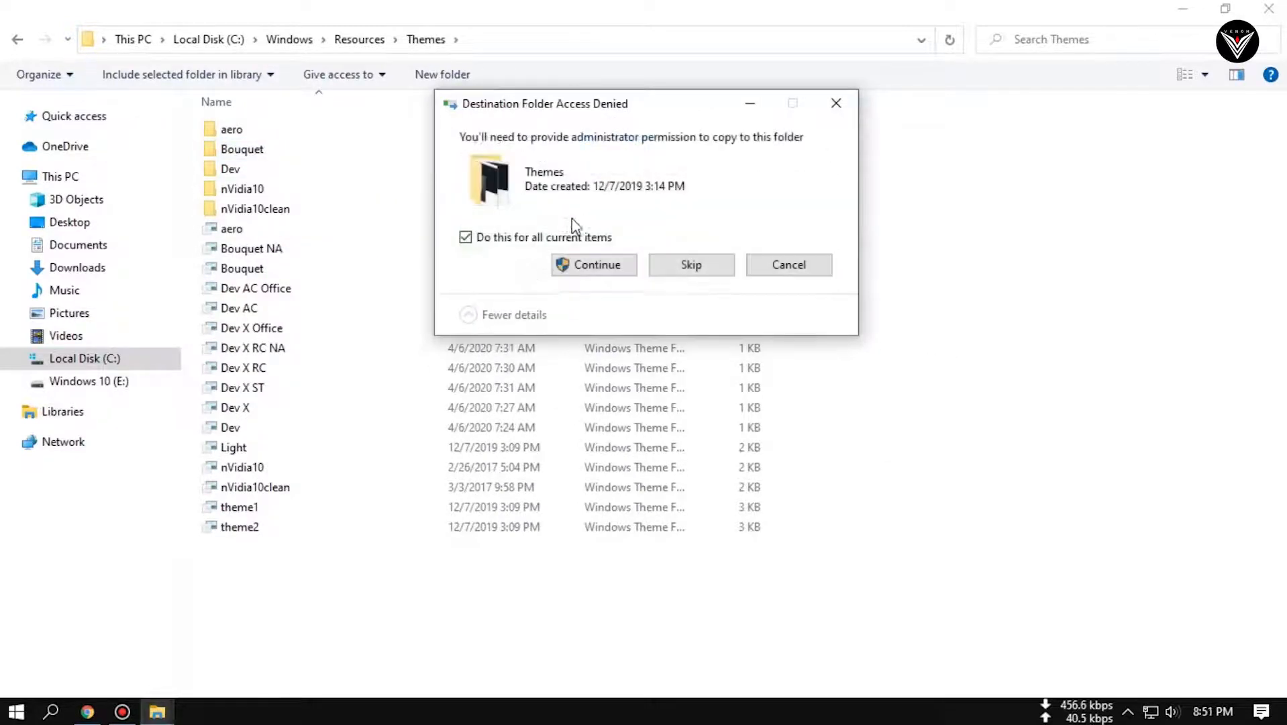
left_click(577, 265)
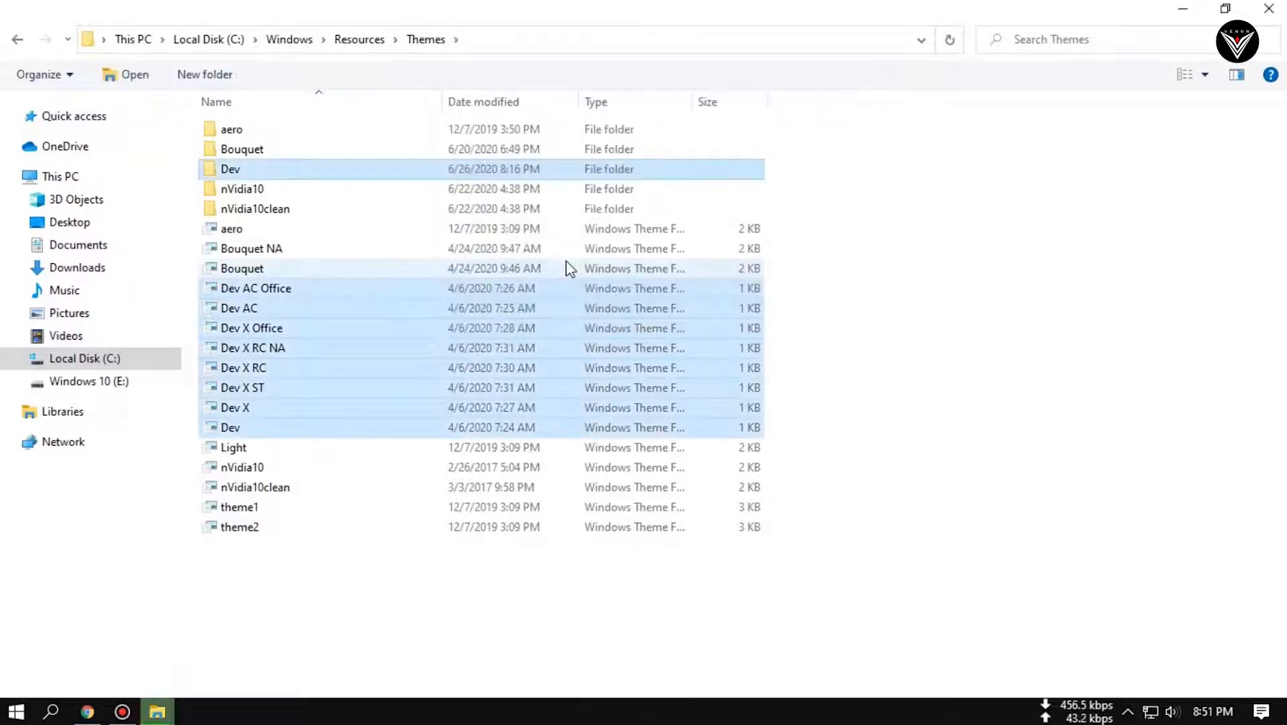
left_click(1265, 14)
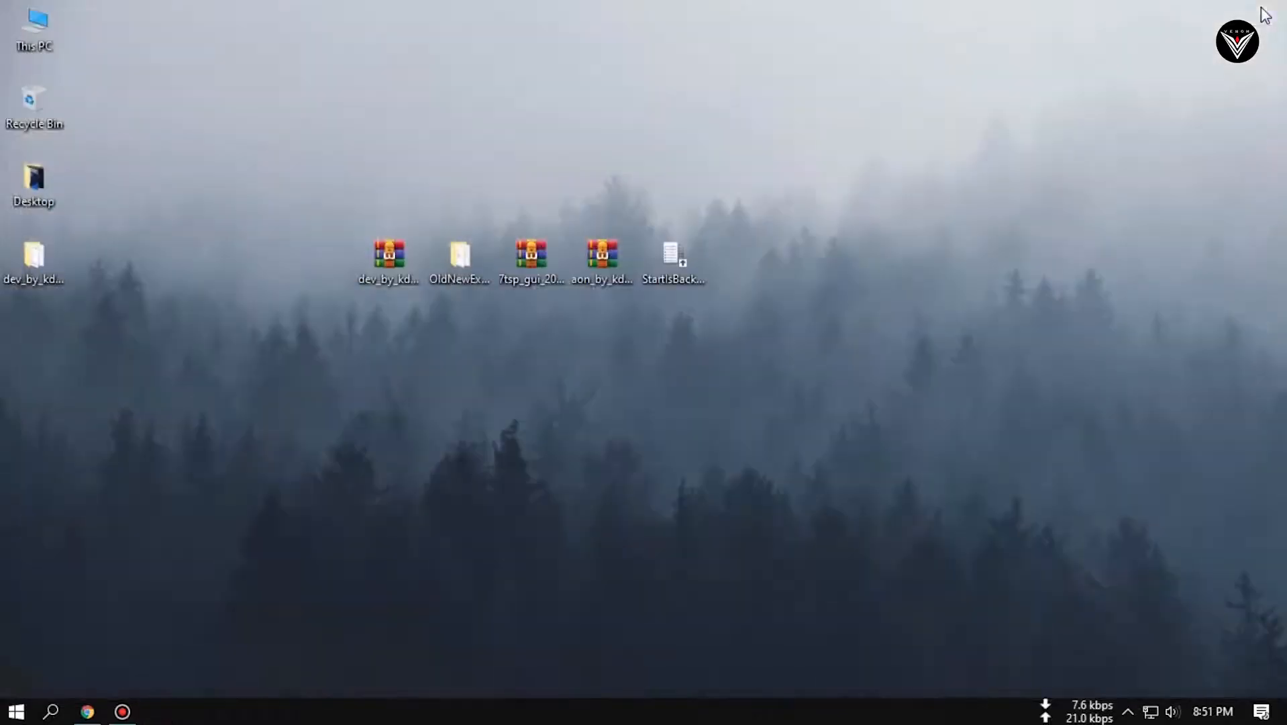
- Apply the installed Dev theme in the classic personalization theme settings and close the window
right_click(324, 338)
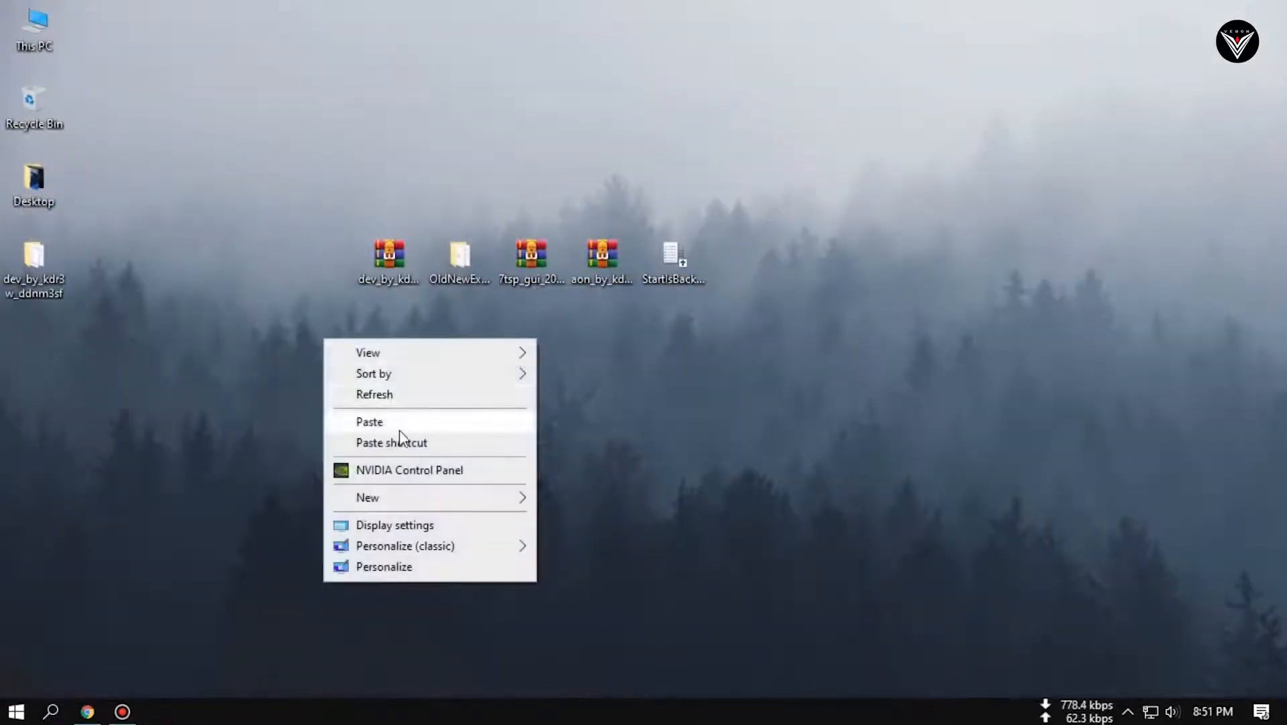
mouse_move(460, 541)
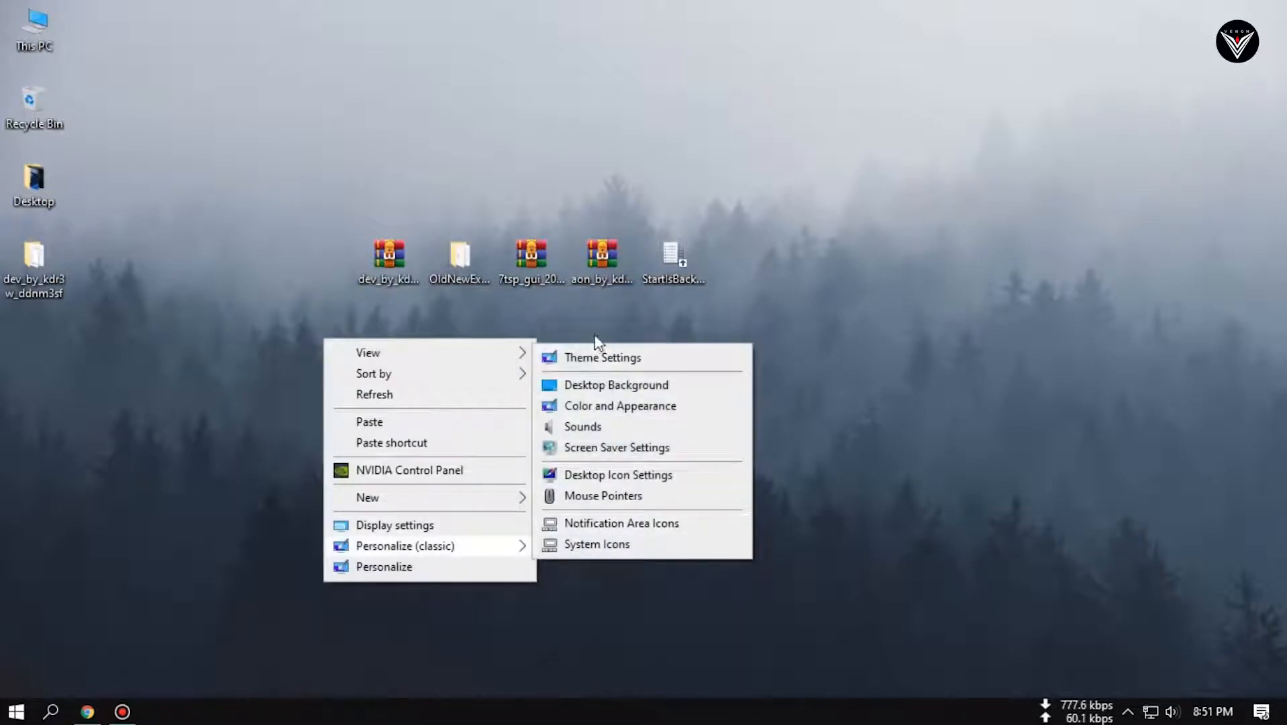
left_click(587, 354)
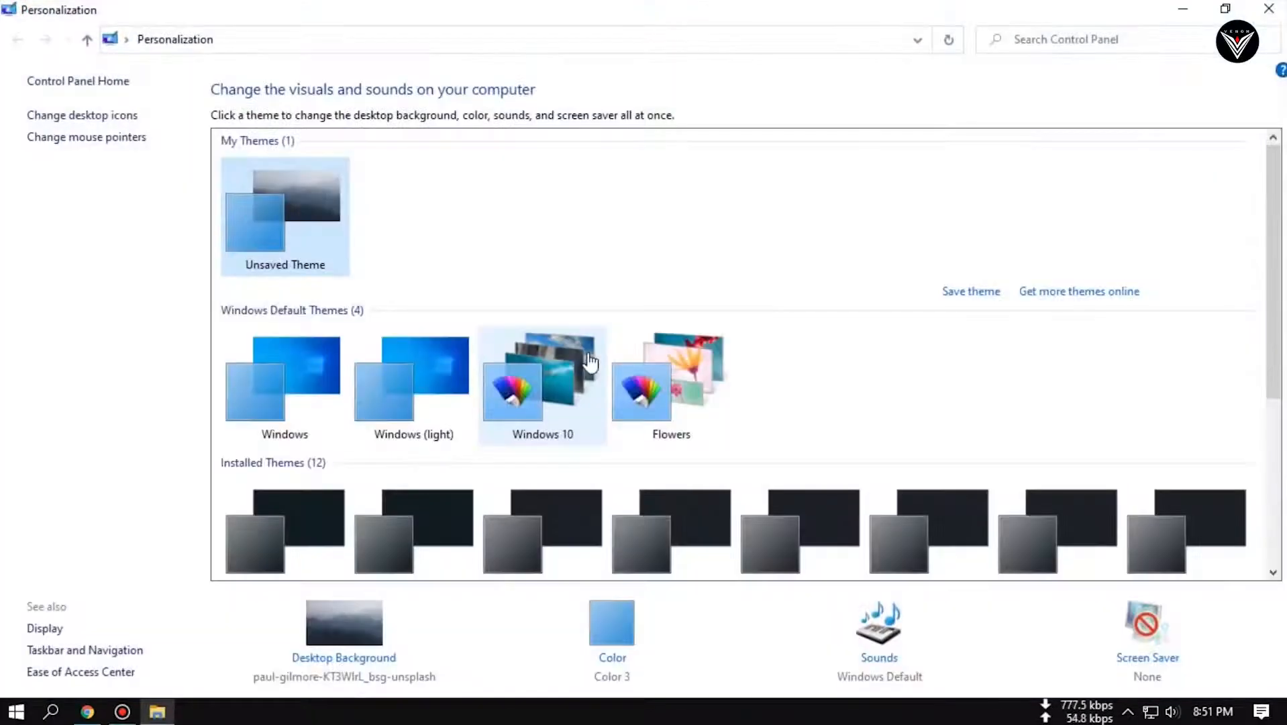
scroll(586, 279, "down", 2)
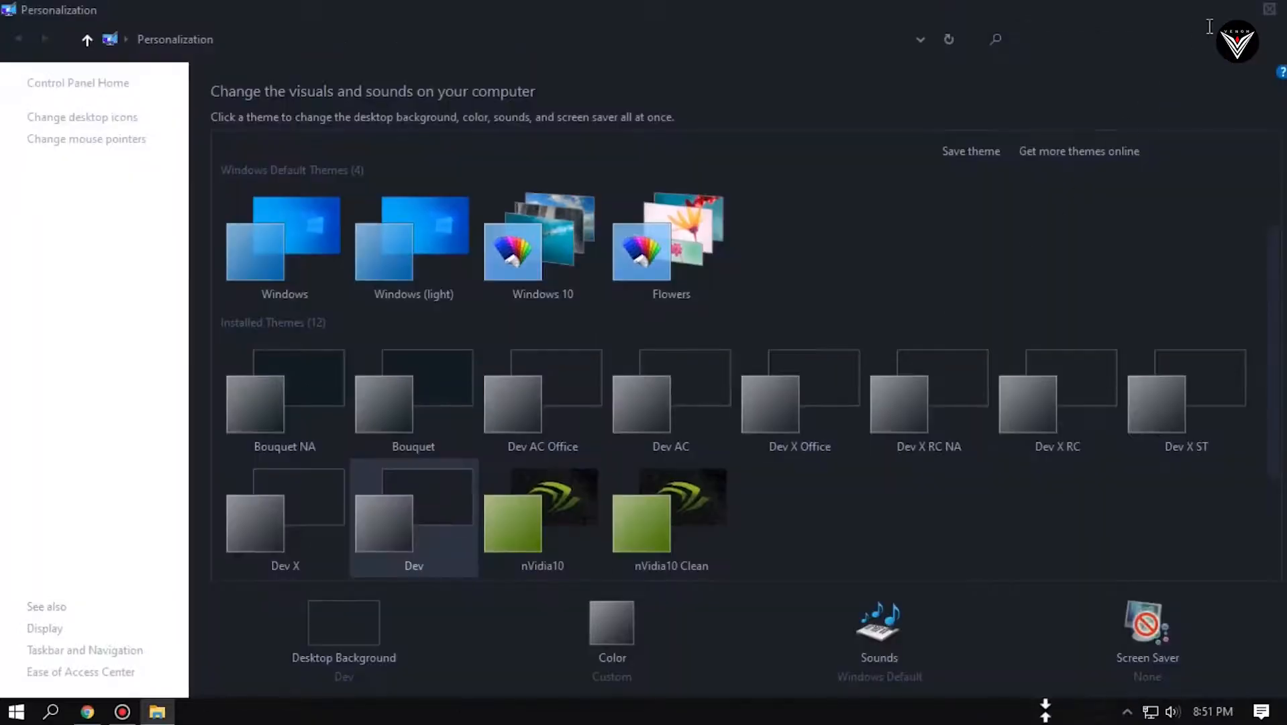
left_click(1266, 12)
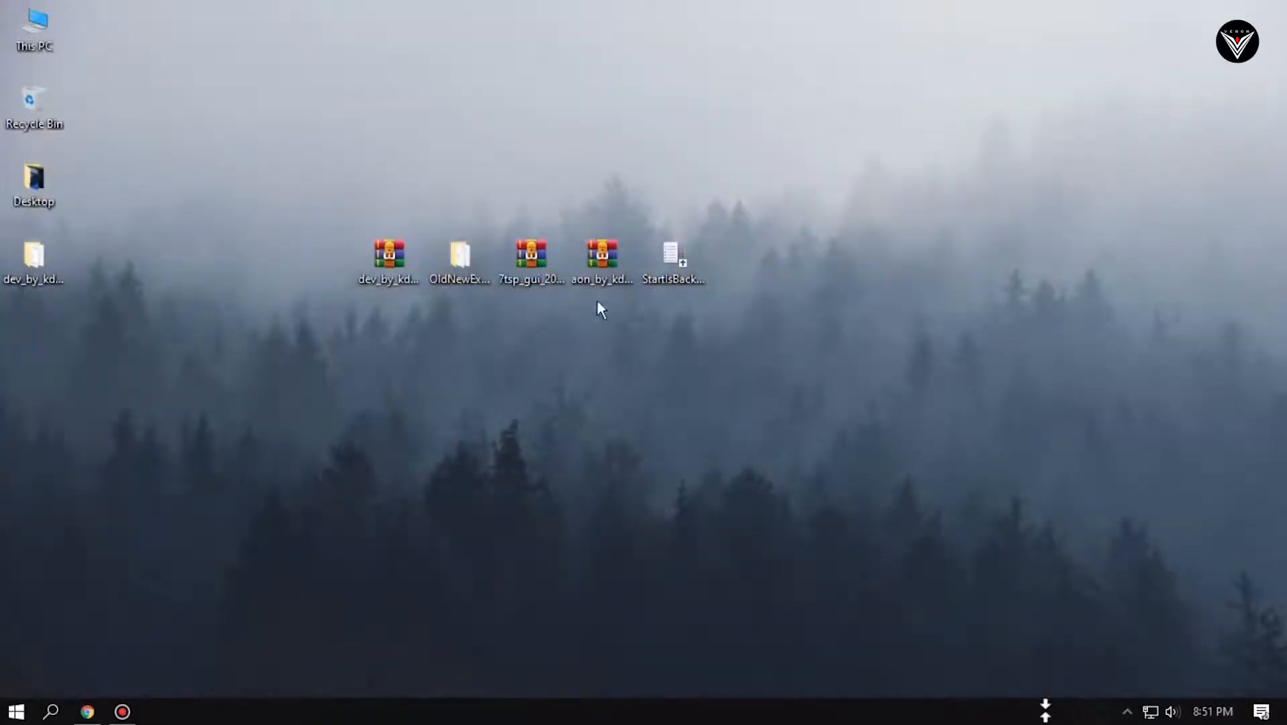
- Run OldNewExplorerCfg from the OldNewExplorer folder and install its shell extension, using the command bar instead of the Ribbon
double_click(464, 252)
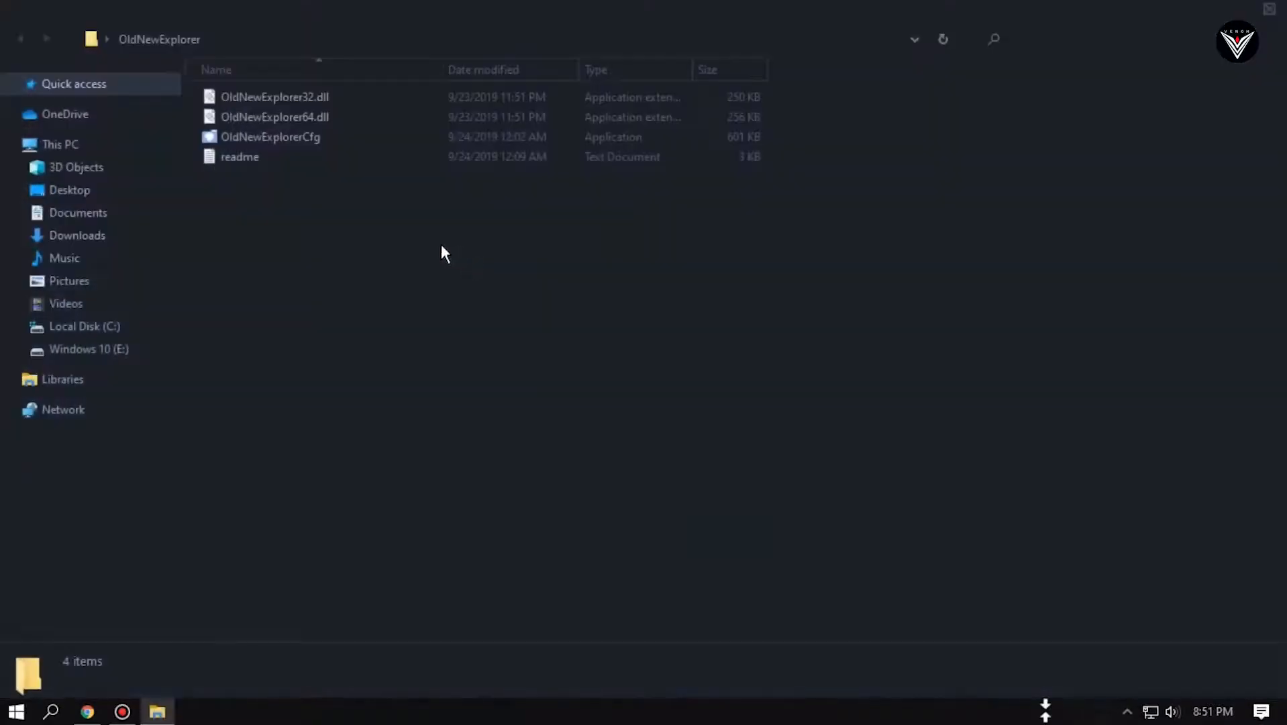
double_click(277, 133)
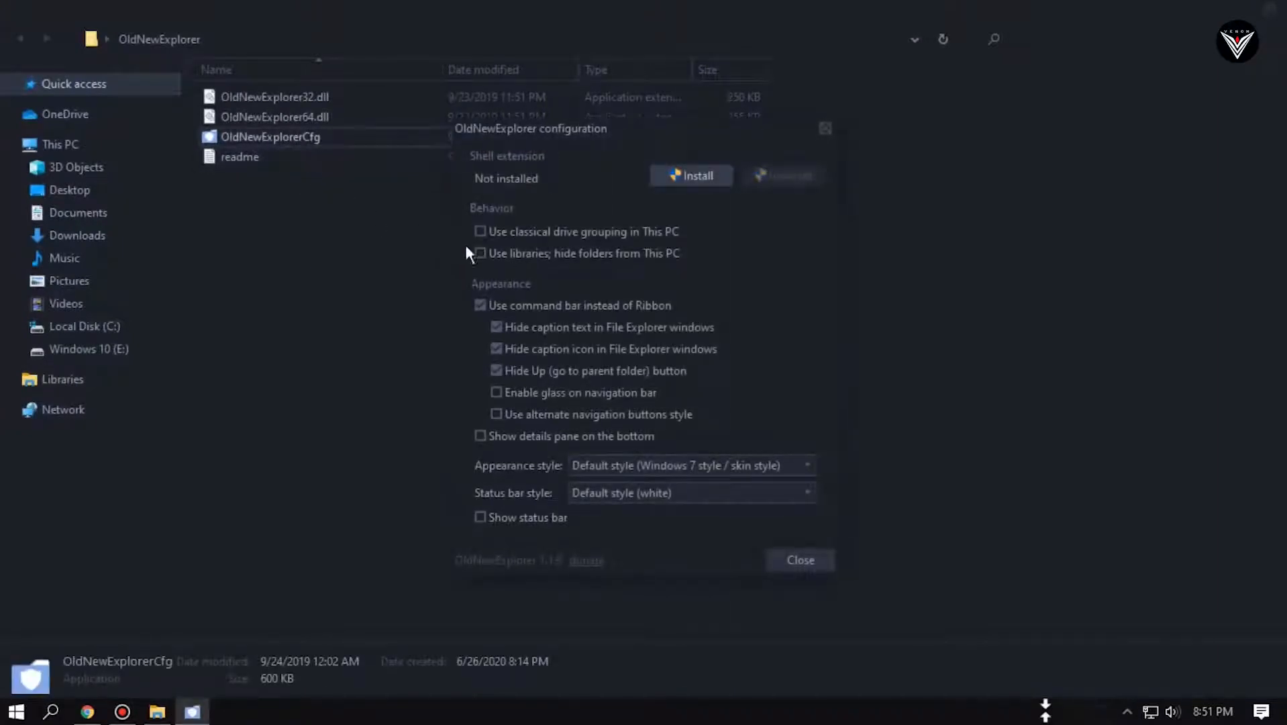
left_click(478, 302)
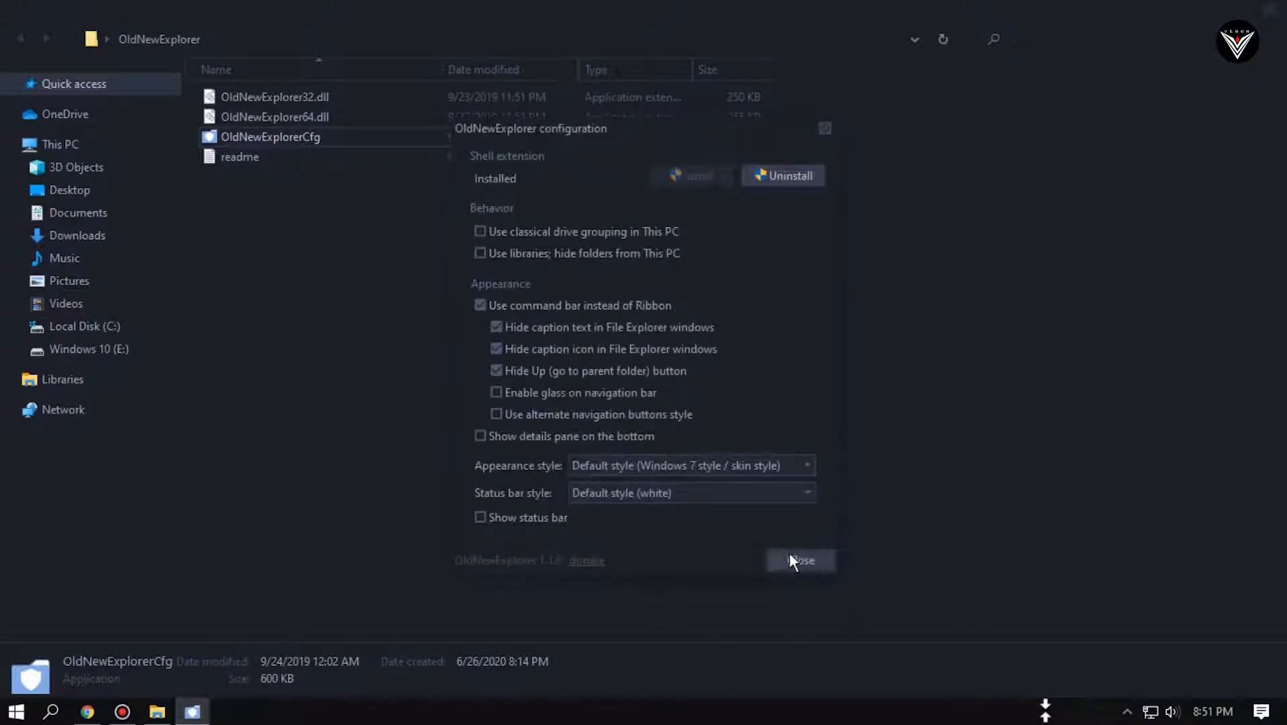
- Close the OldNewExplorer configuration dialog and the OldNewExplorer folder window
left_click(791, 558)
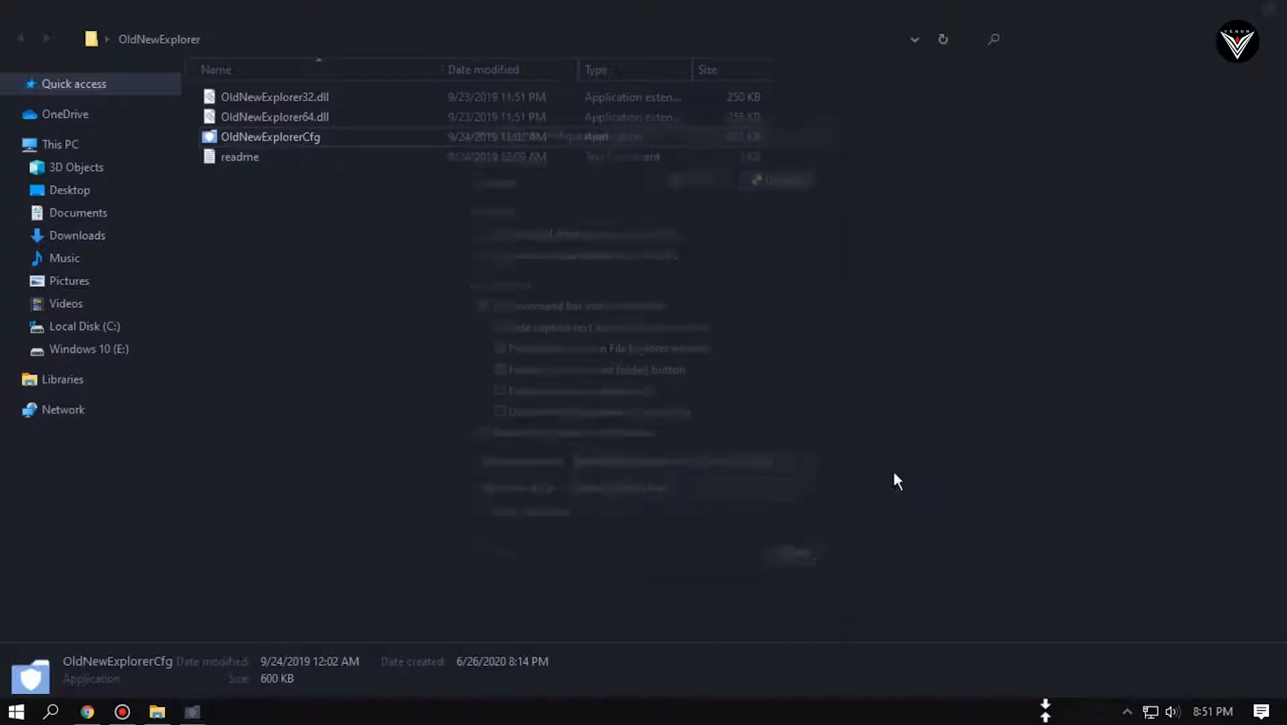
left_click(1274, 13)
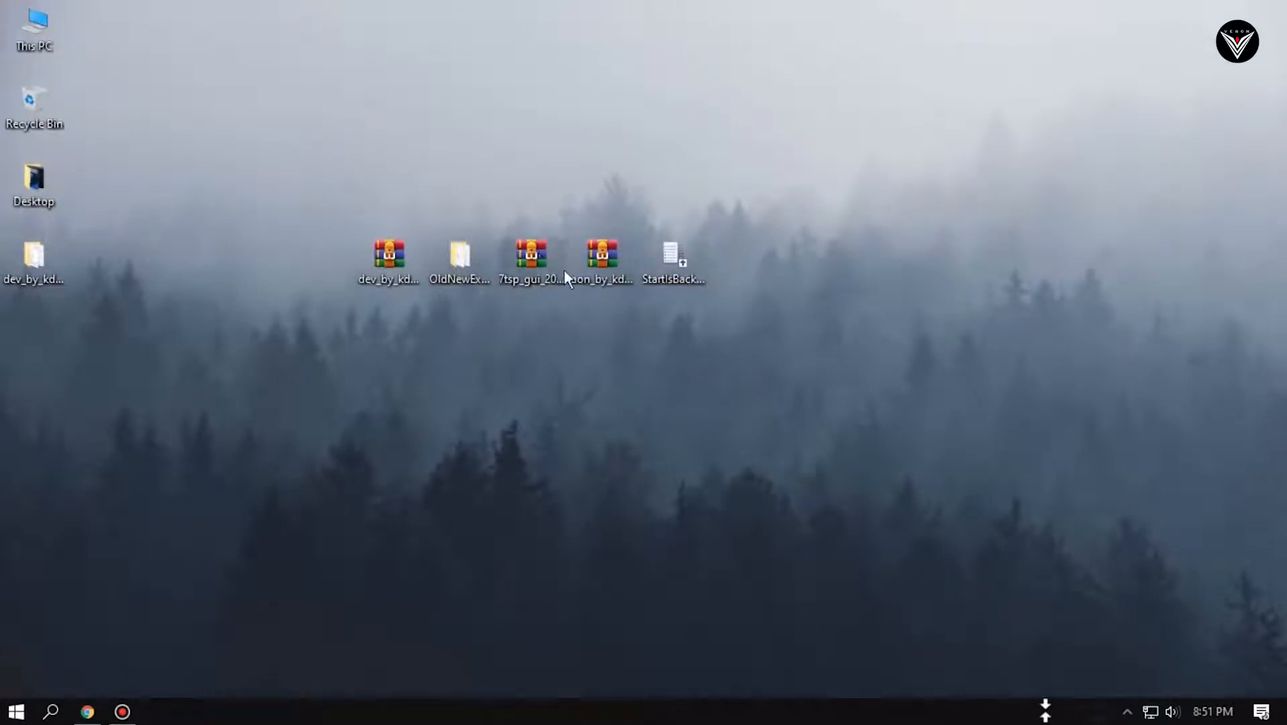
- Extract the 7tsp_gui_2019_edition and aon_by_kdr3w archives into their own folders on the desktop with WinRAR
right_click(534, 257)
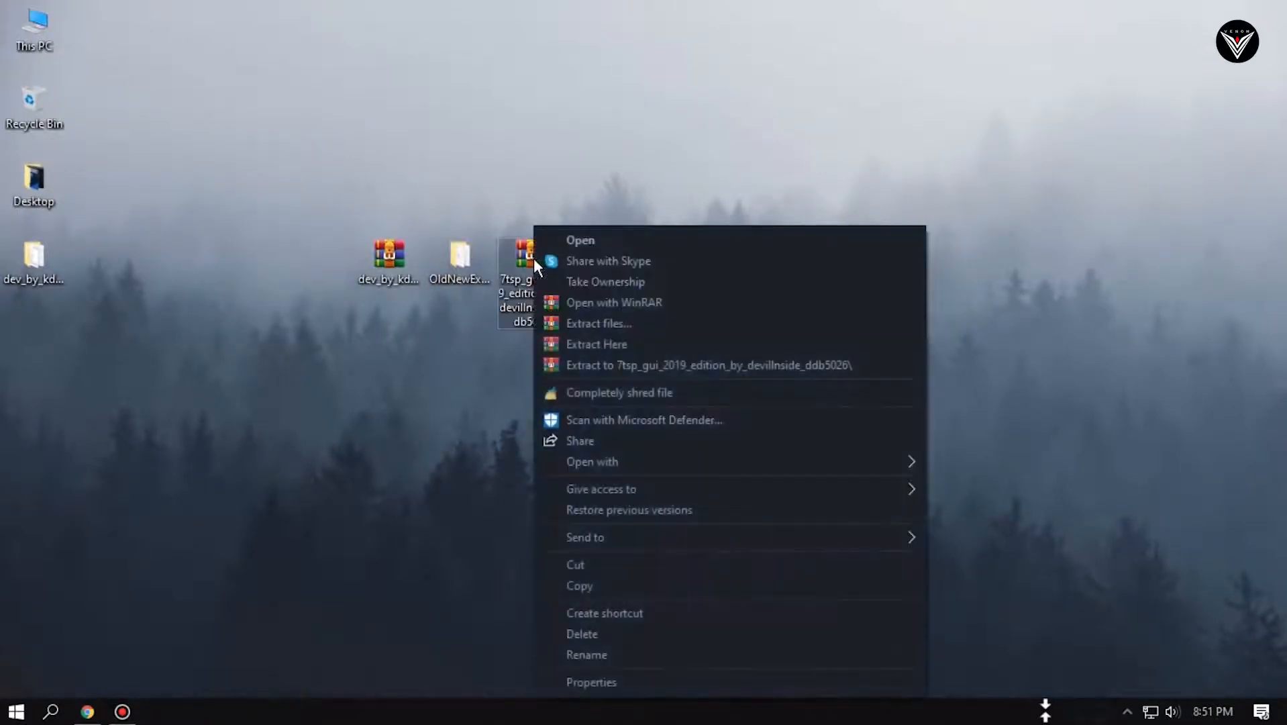
left_click(583, 323)
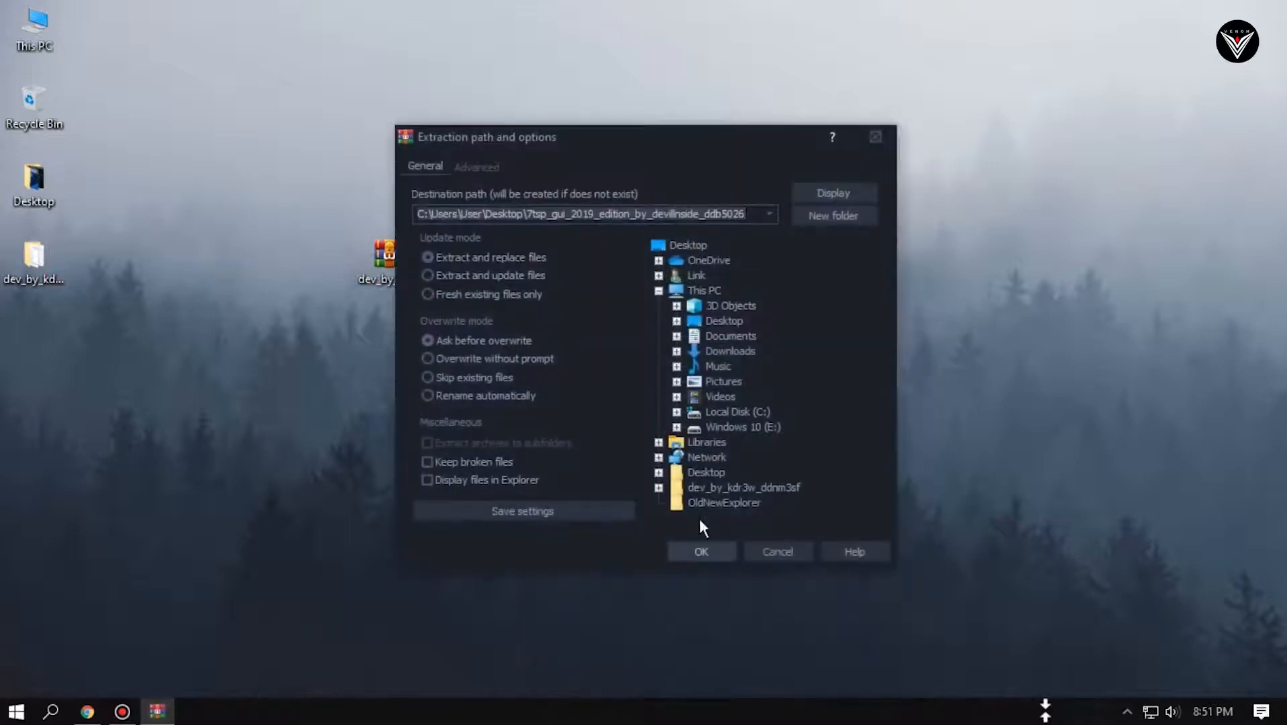
left_click(703, 551)
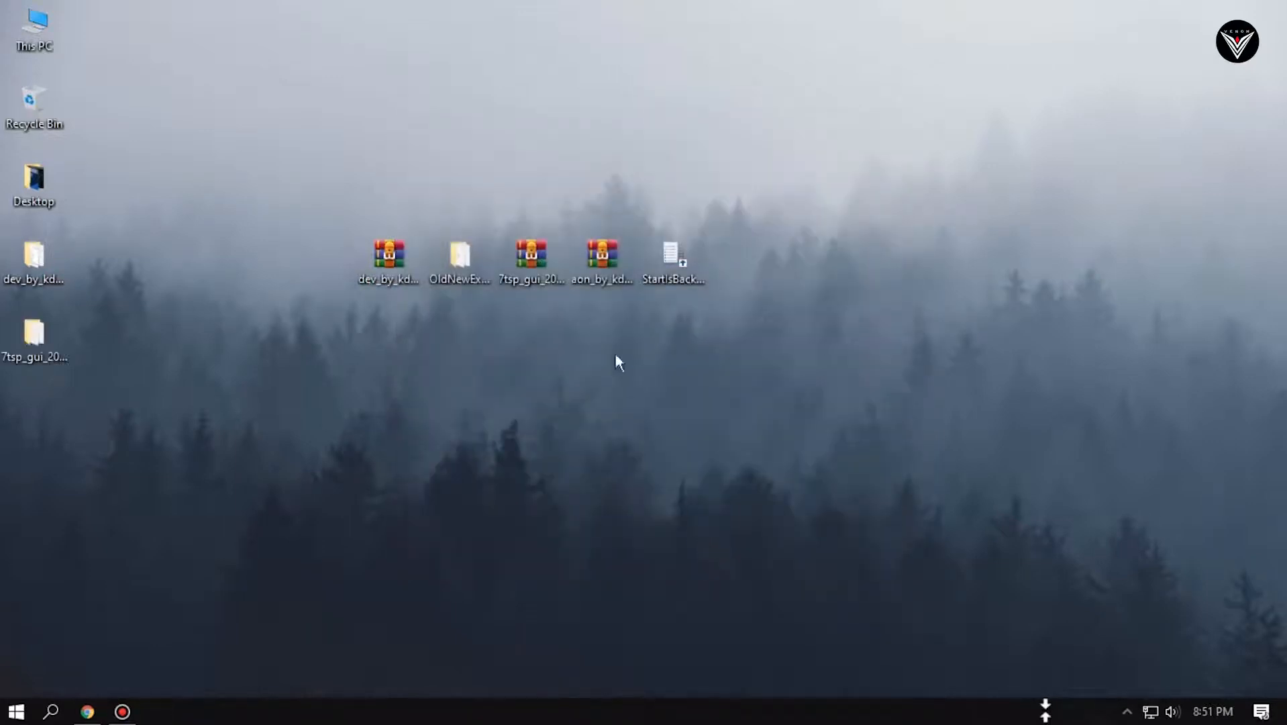
right_click(591, 268)
left_click(644, 323)
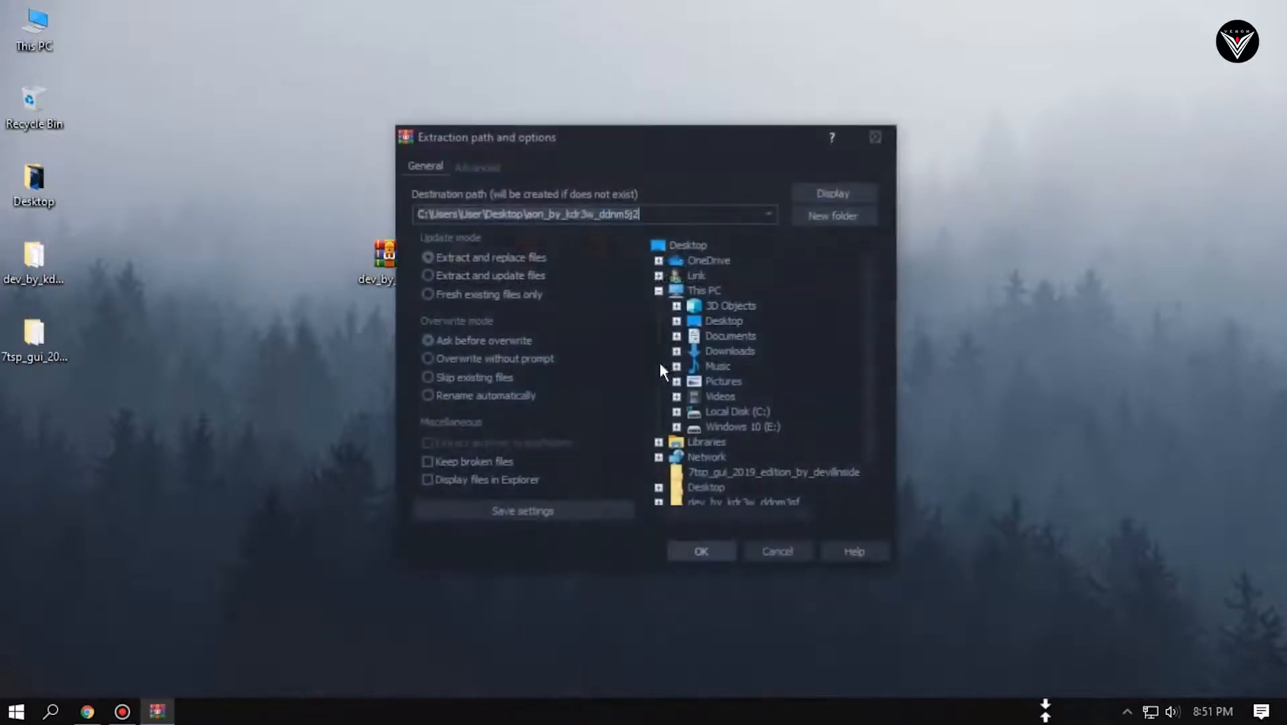
left_click(700, 545)
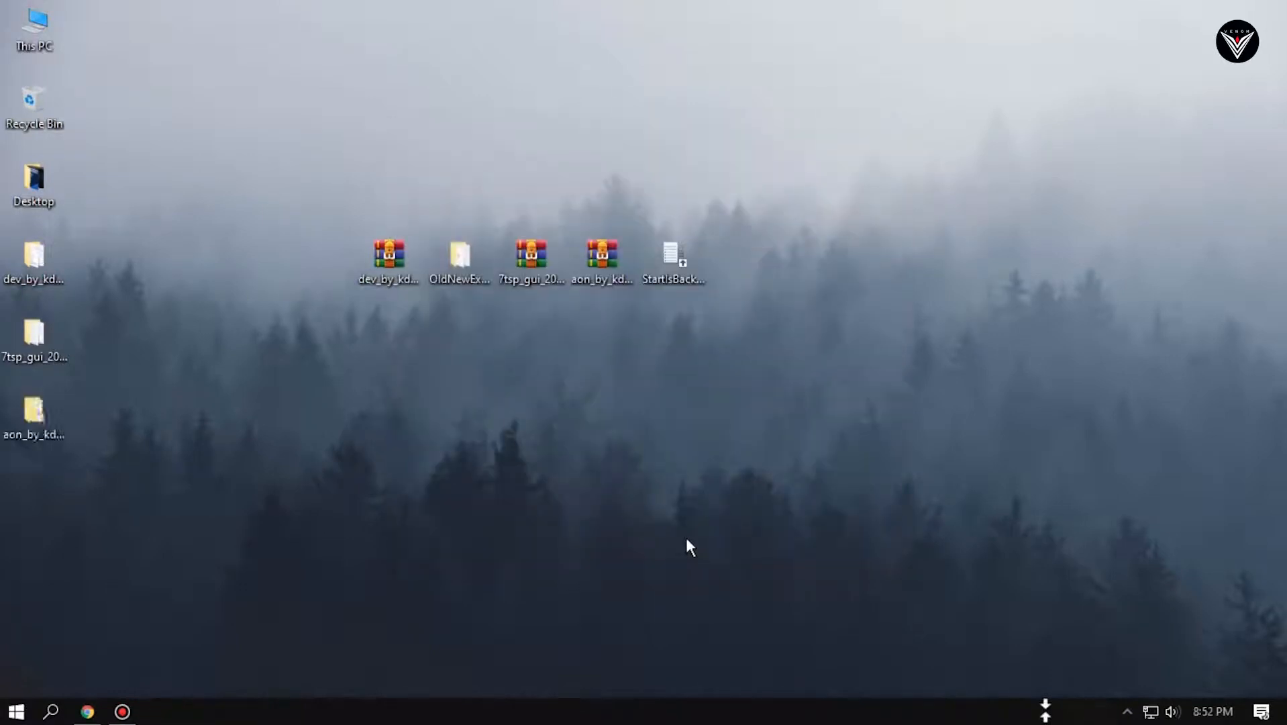
- Rename 7tsp GUI v0.6(2019).ee in the extracted 7tsp_gui folder to 7tsp GUI v0.6(2019).exe, accept the extension change, and close the folder
double_click(35, 347)
left_click(296, 94)
right_click(297, 94)
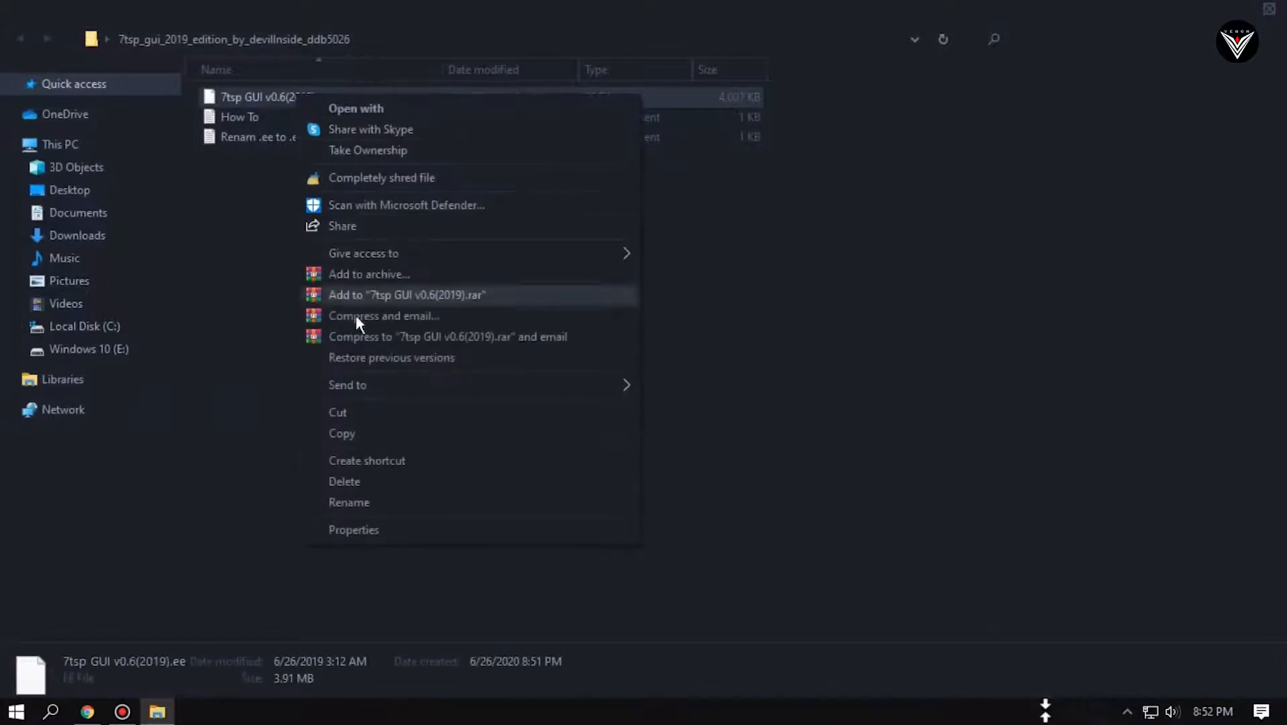
left_click(385, 501)
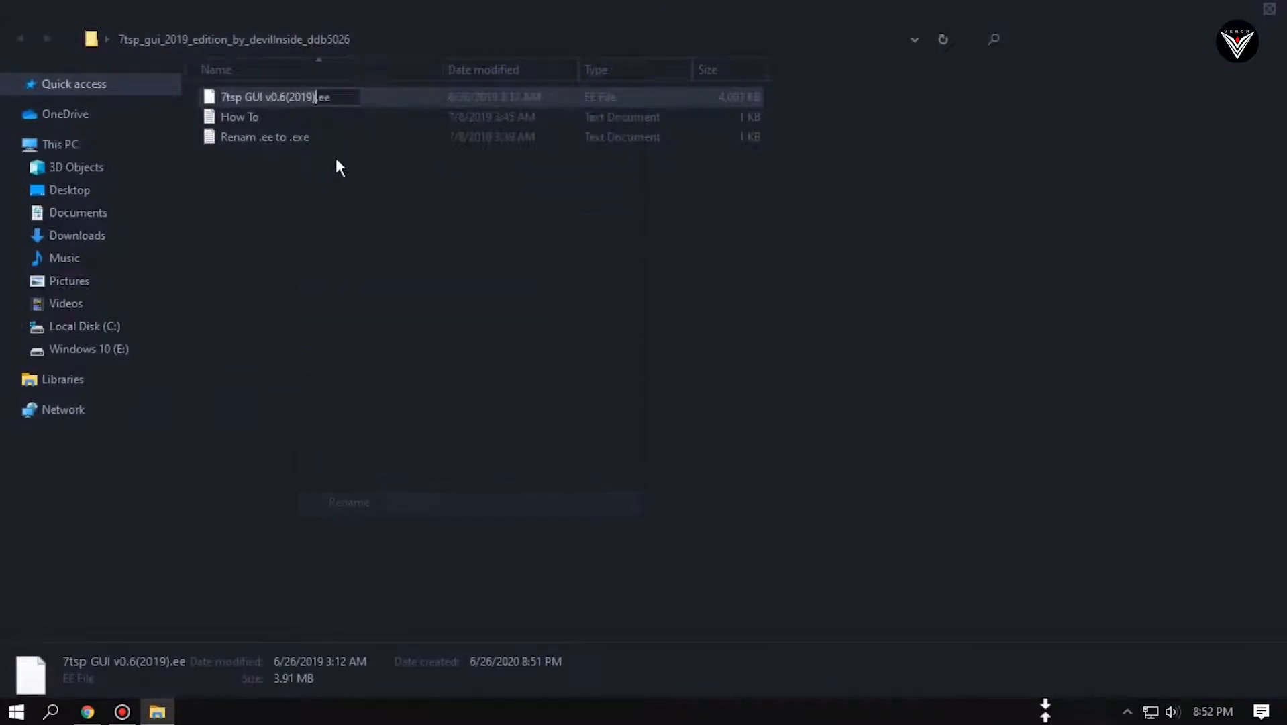
right_click(324, 97)
left_click(385, 504)
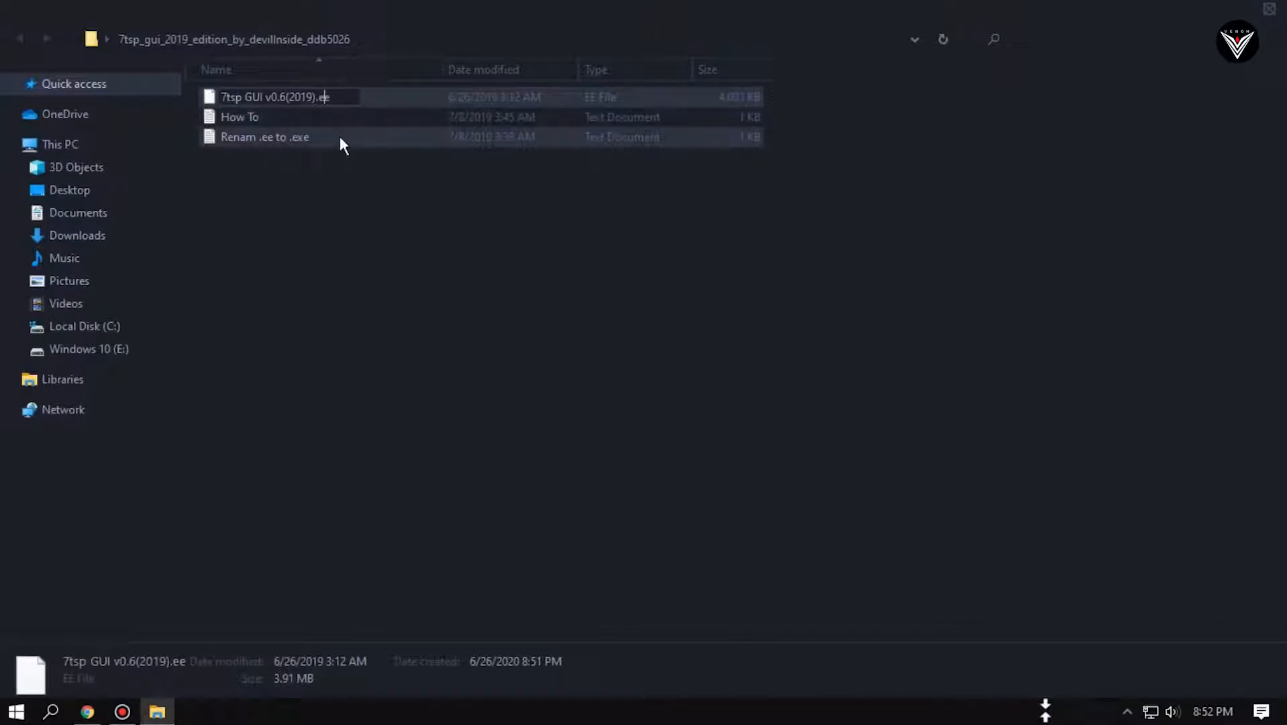
type("x")
key("Return")
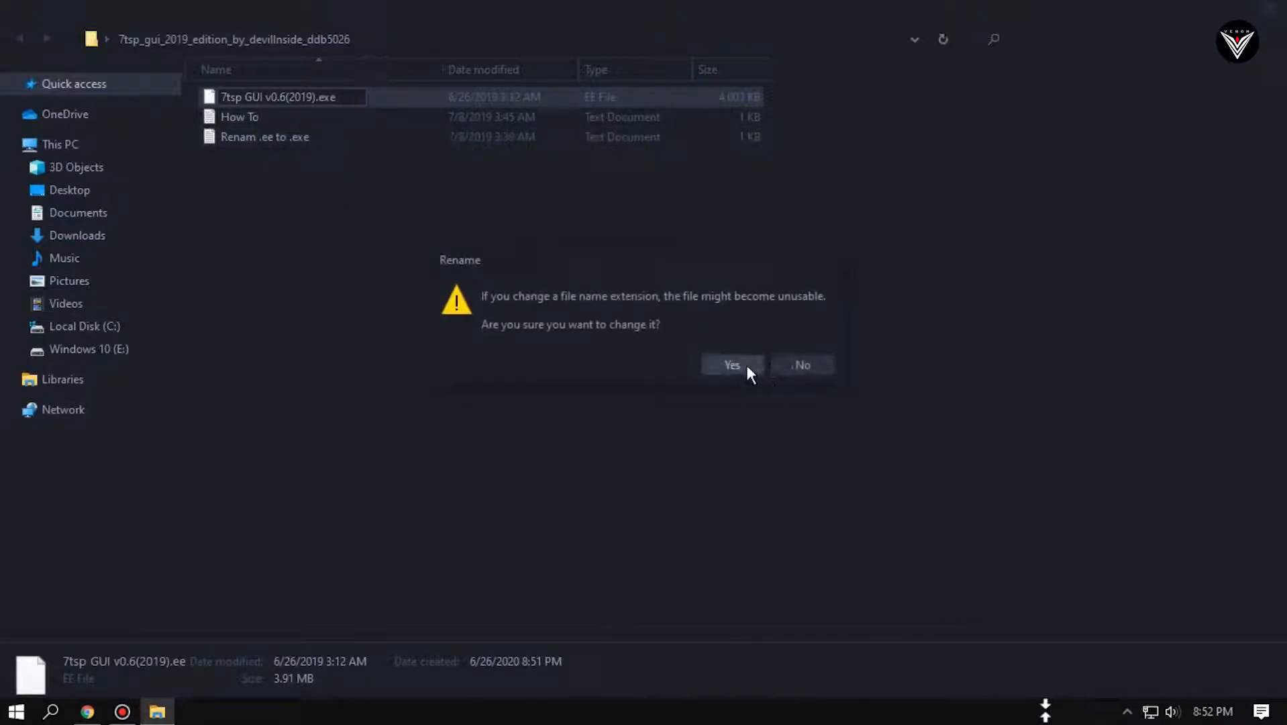
left_click(731, 365)
left_click(1275, 14)
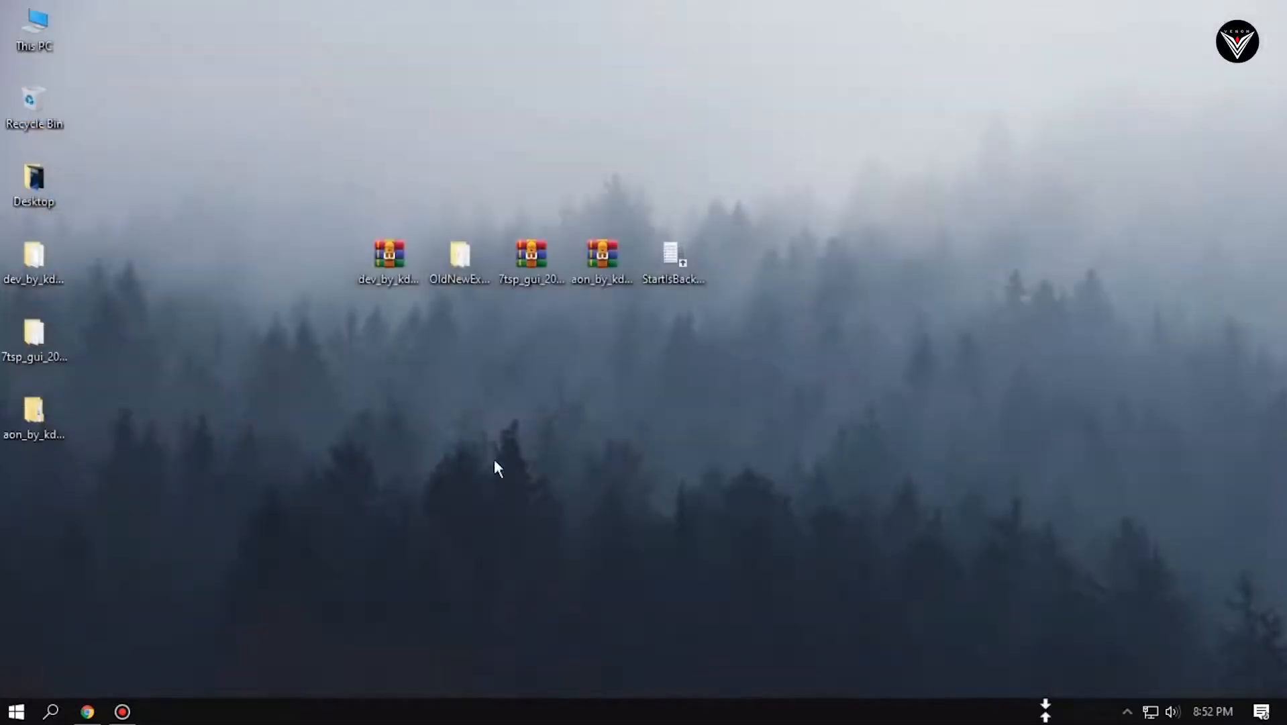
- Open the Aon folder inside aon_by_kdr3w_ddnm5j2 and compare the 7TSP (1903 up) and Ipack (1809 down) folders
double_click(47, 424)
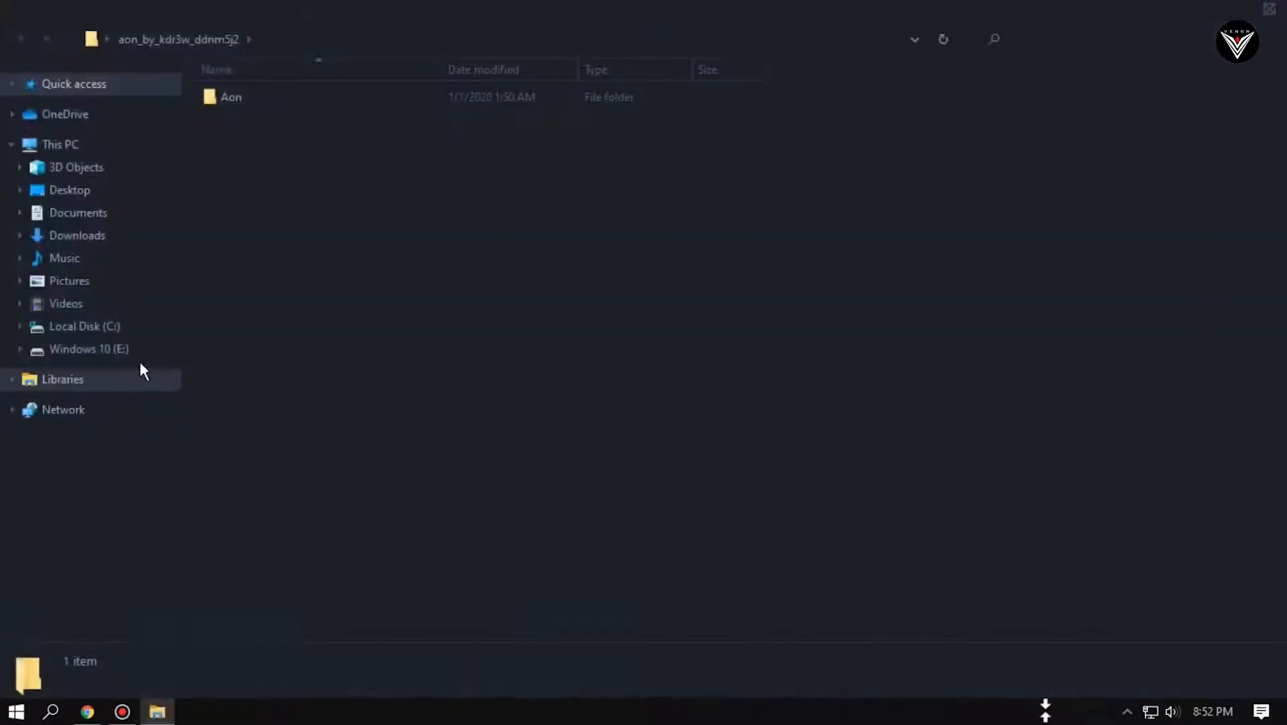
double_click(236, 94)
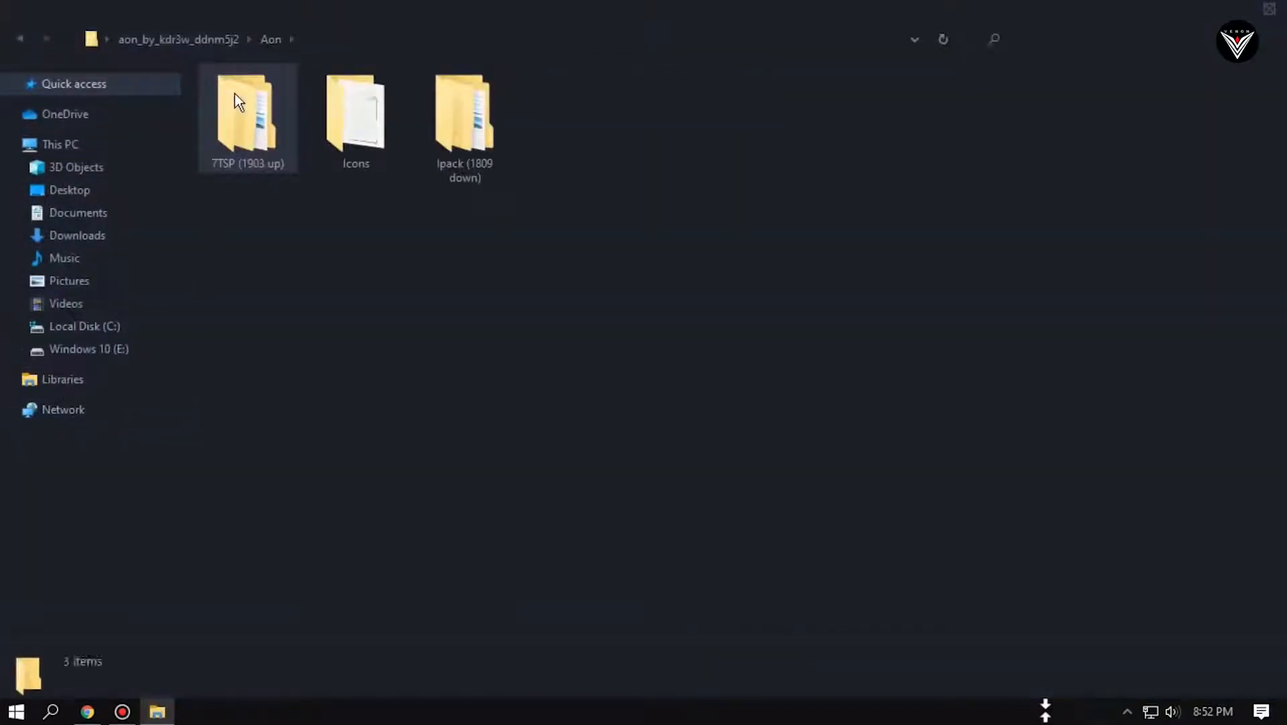
left_click(249, 167)
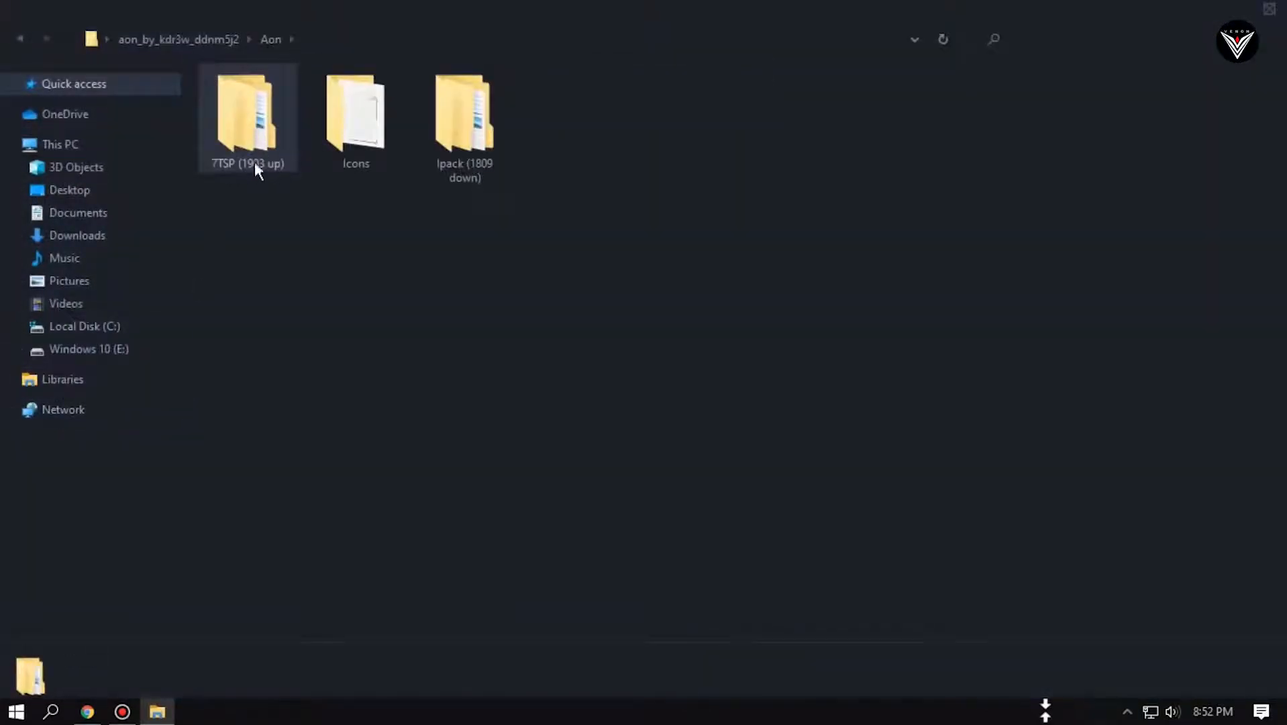
left_click(471, 182)
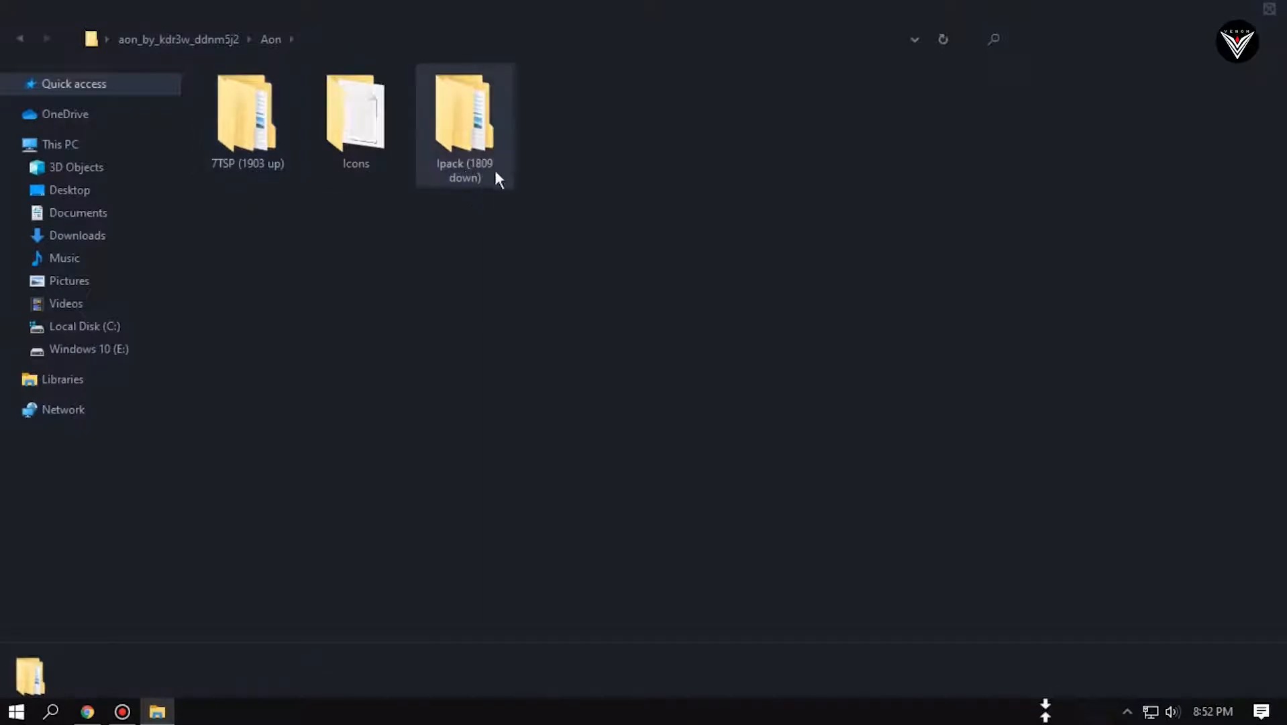
- Check the installed Windows version in the system's About settings and close Settings
right_click(15, 710)
left_click(100, 273)
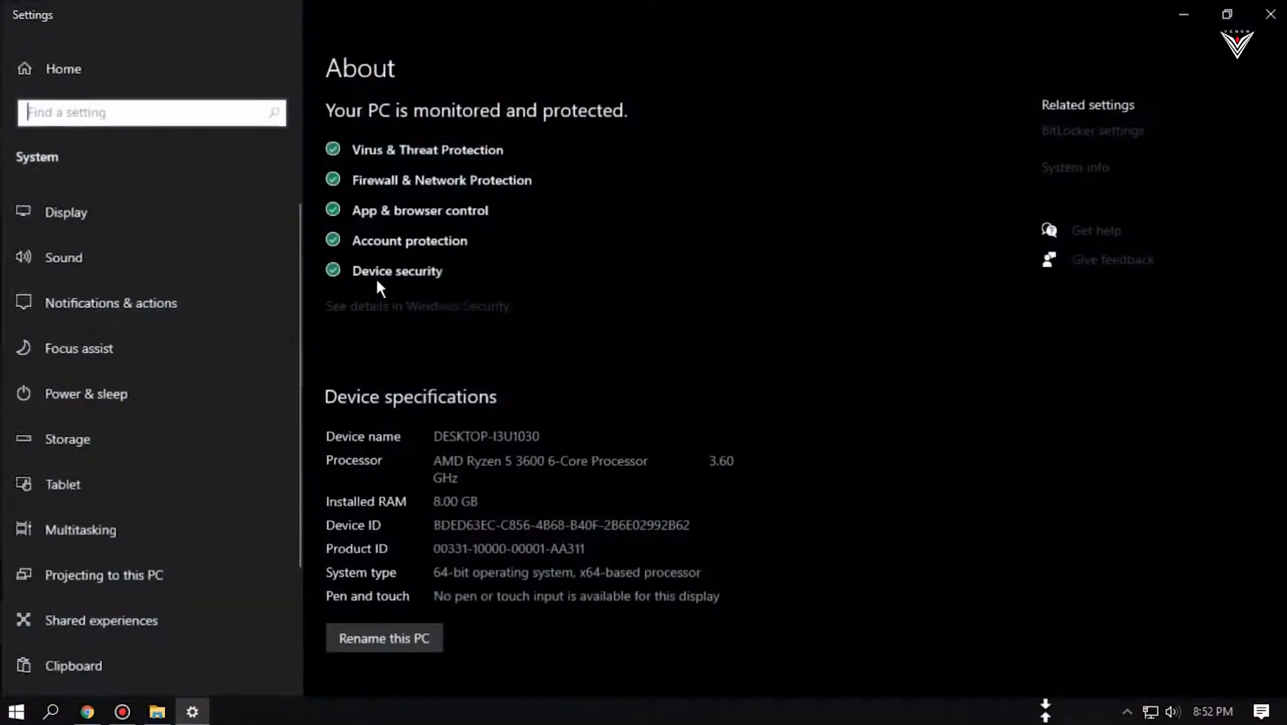
scroll(379, 287, "down", 5)
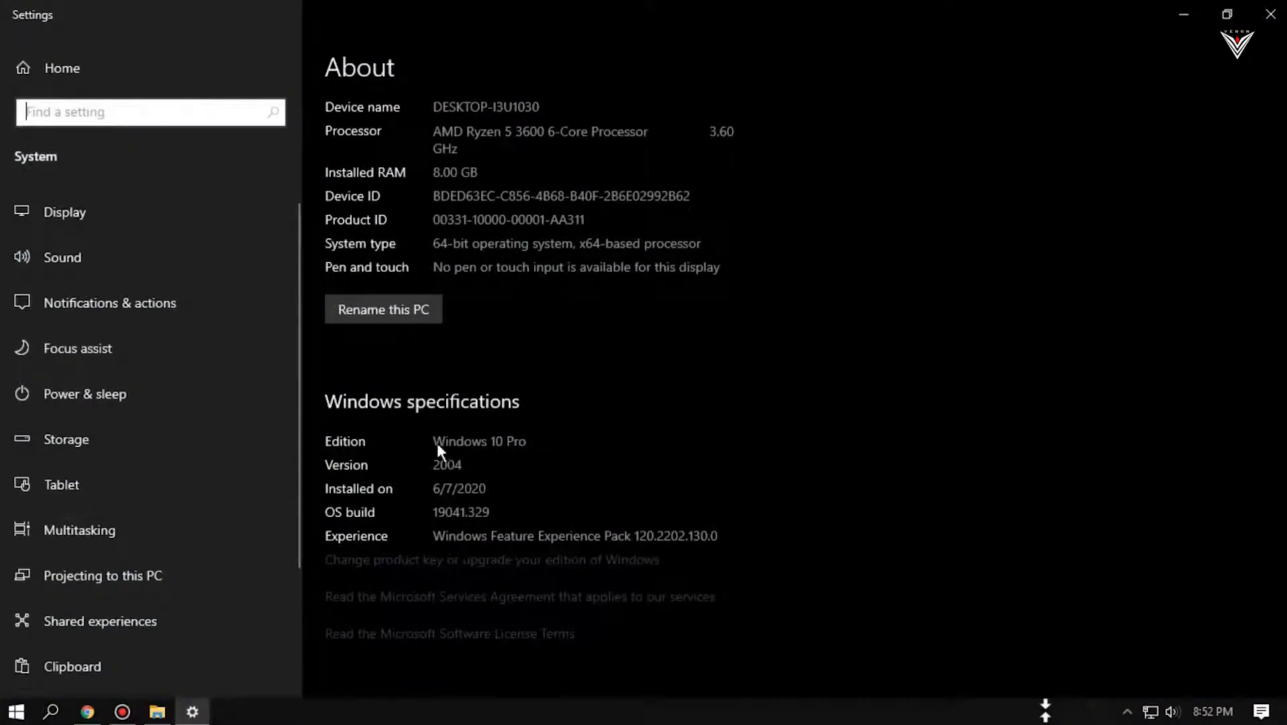
left_click(1270, 14)
- Rename 7TSP Aon.7z.ee in 7TSP (1903 up) > Gray to 7TSP Aon.7z, accept the extension change, and close the folder
left_click(251, 154)
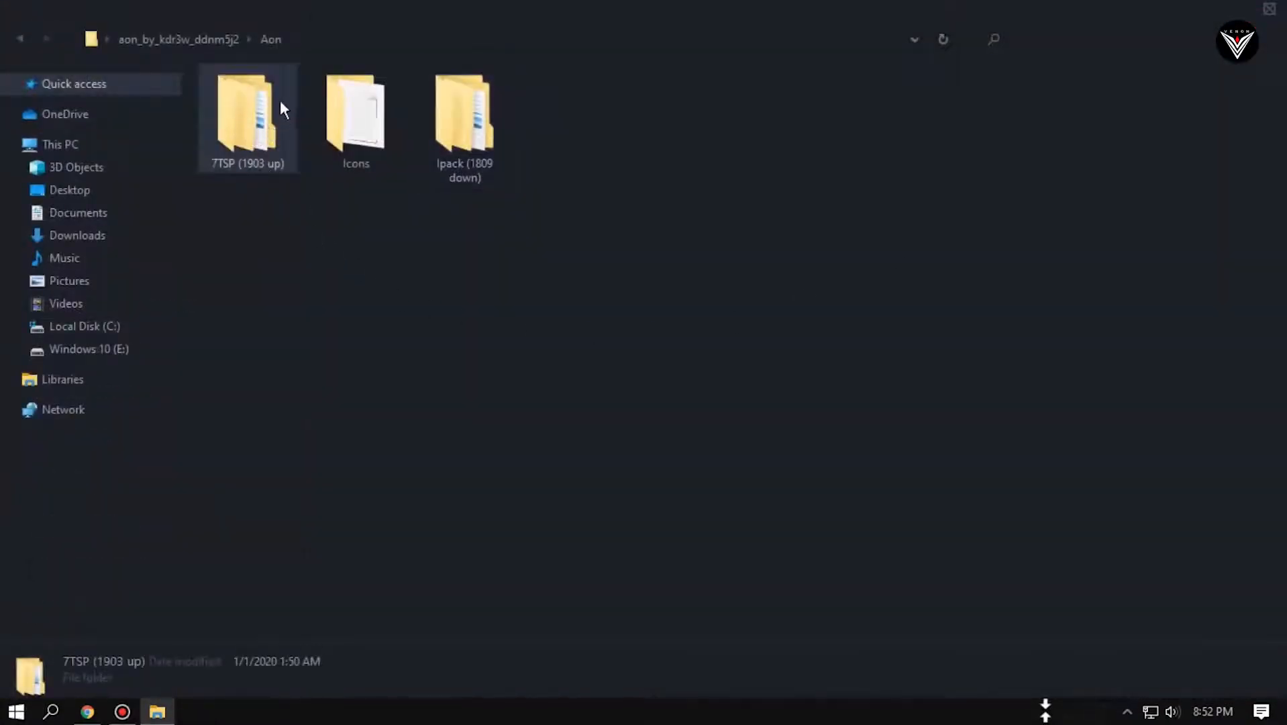
double_click(244, 111)
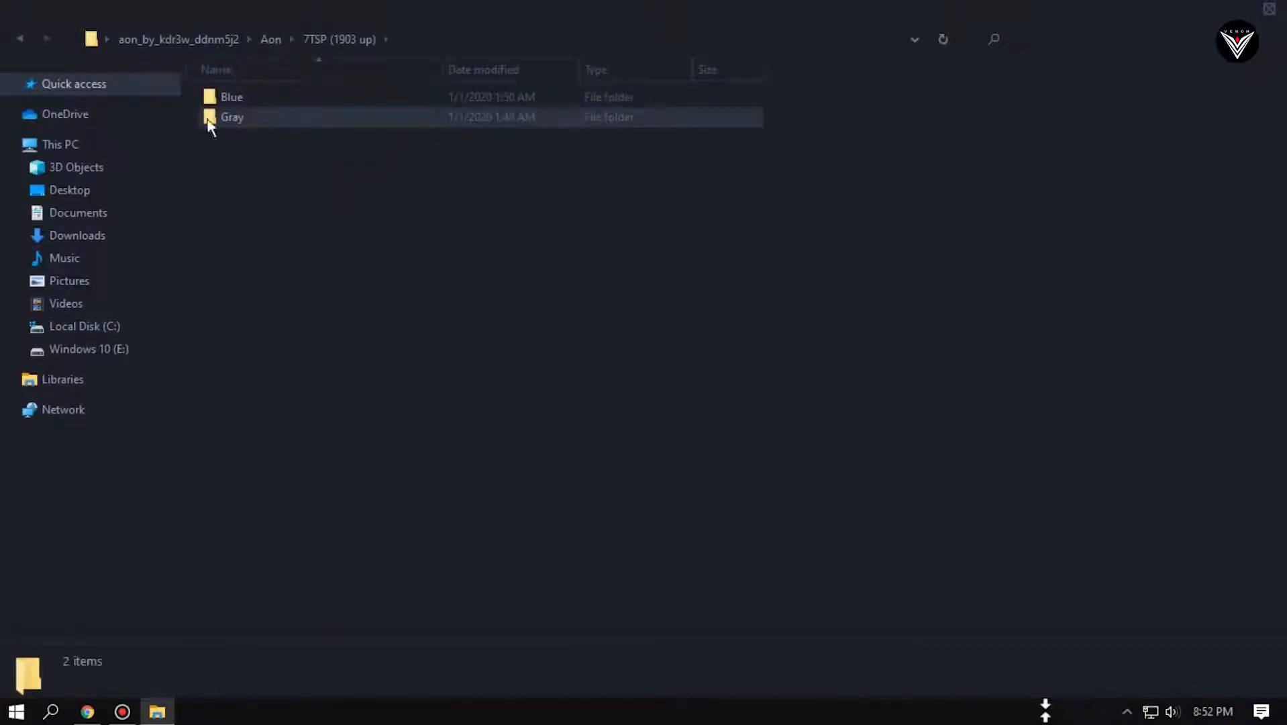
double_click(241, 117)
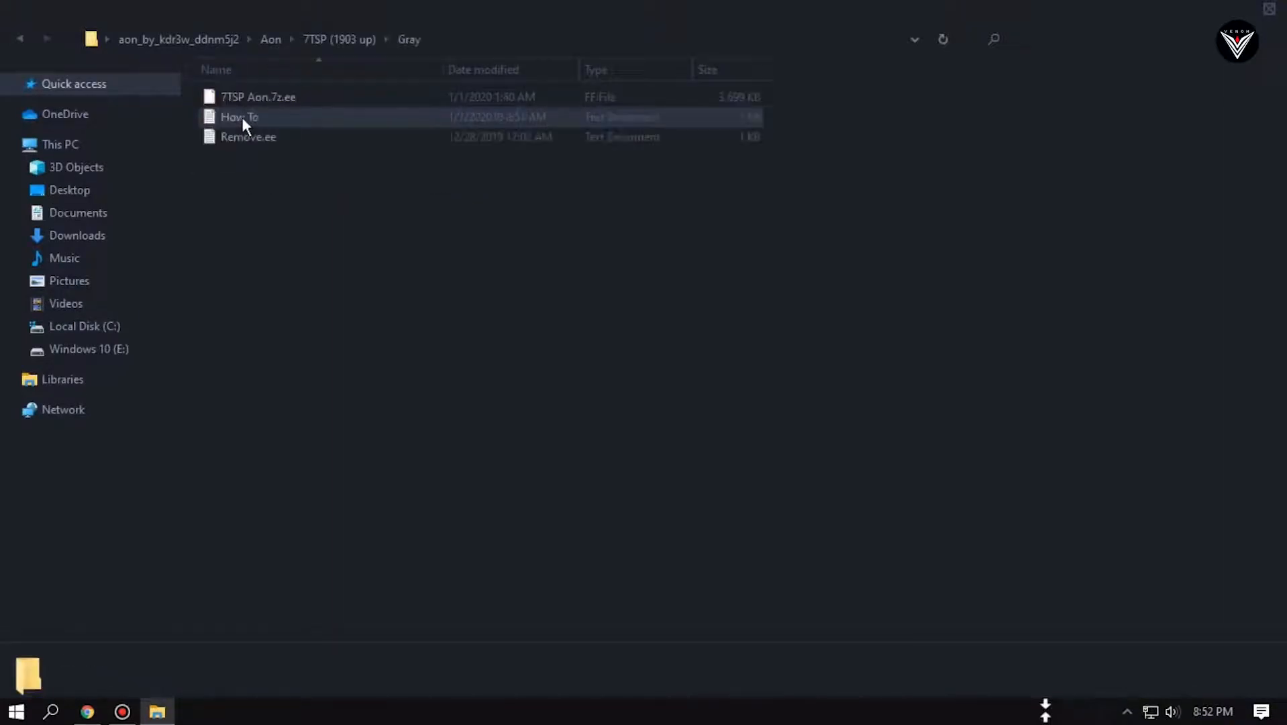
left_click(275, 93)
right_click(275, 91)
left_click(343, 501)
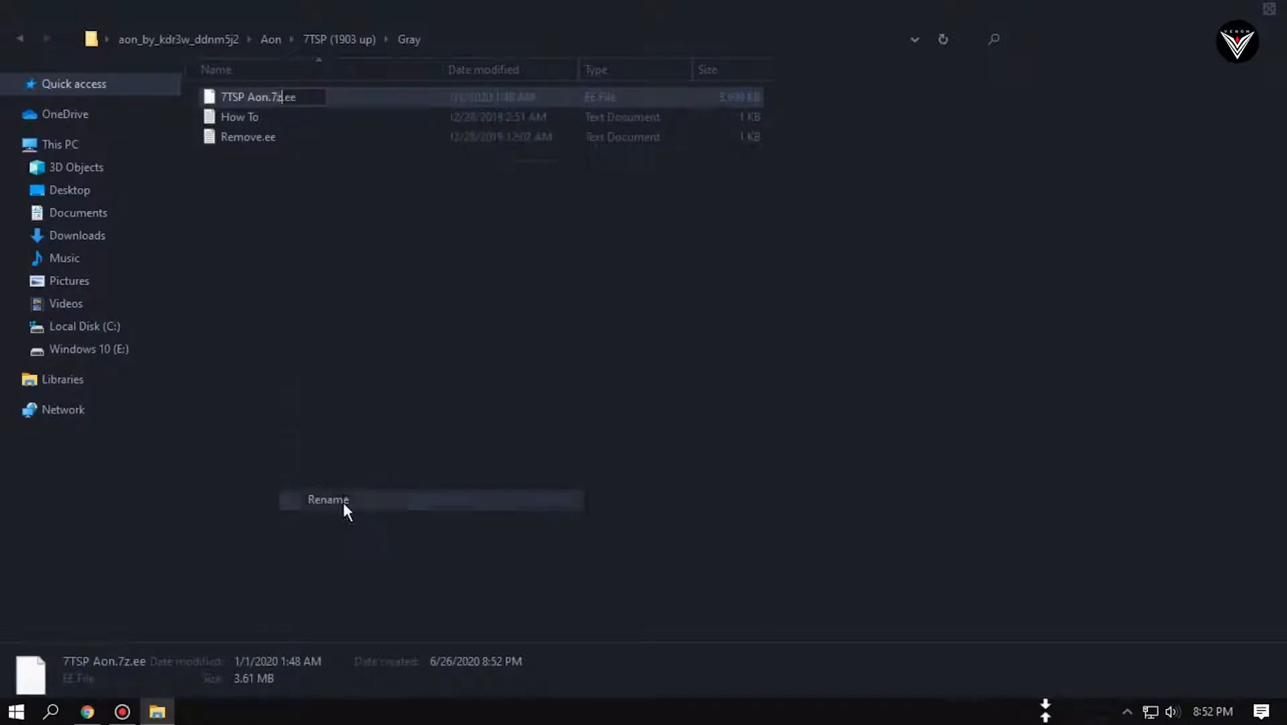
left_click(305, 92)
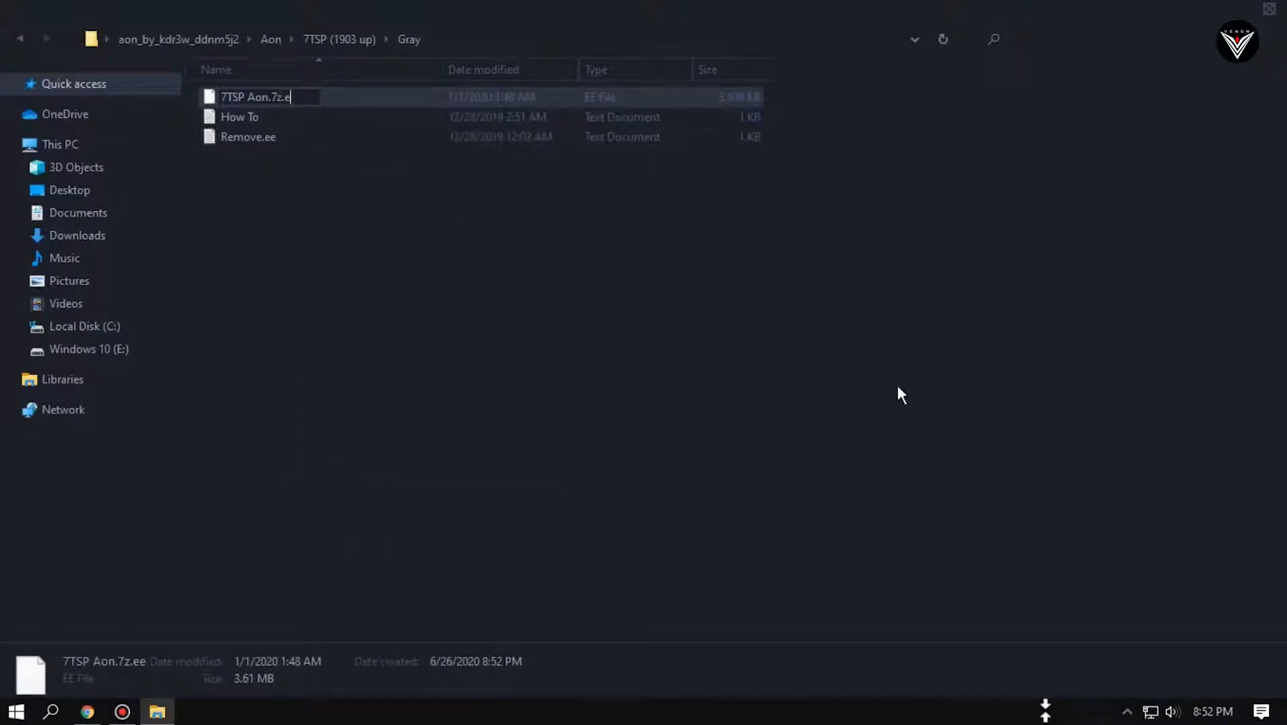
key("Return")
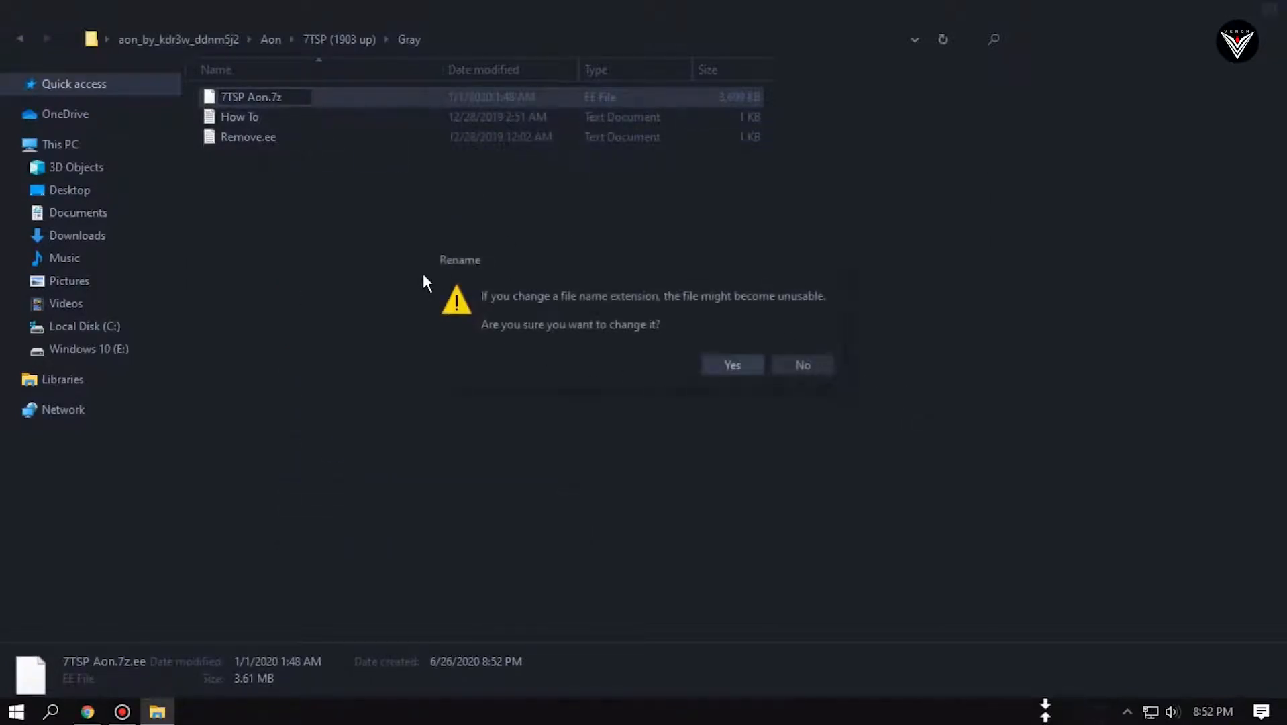
left_click(728, 365)
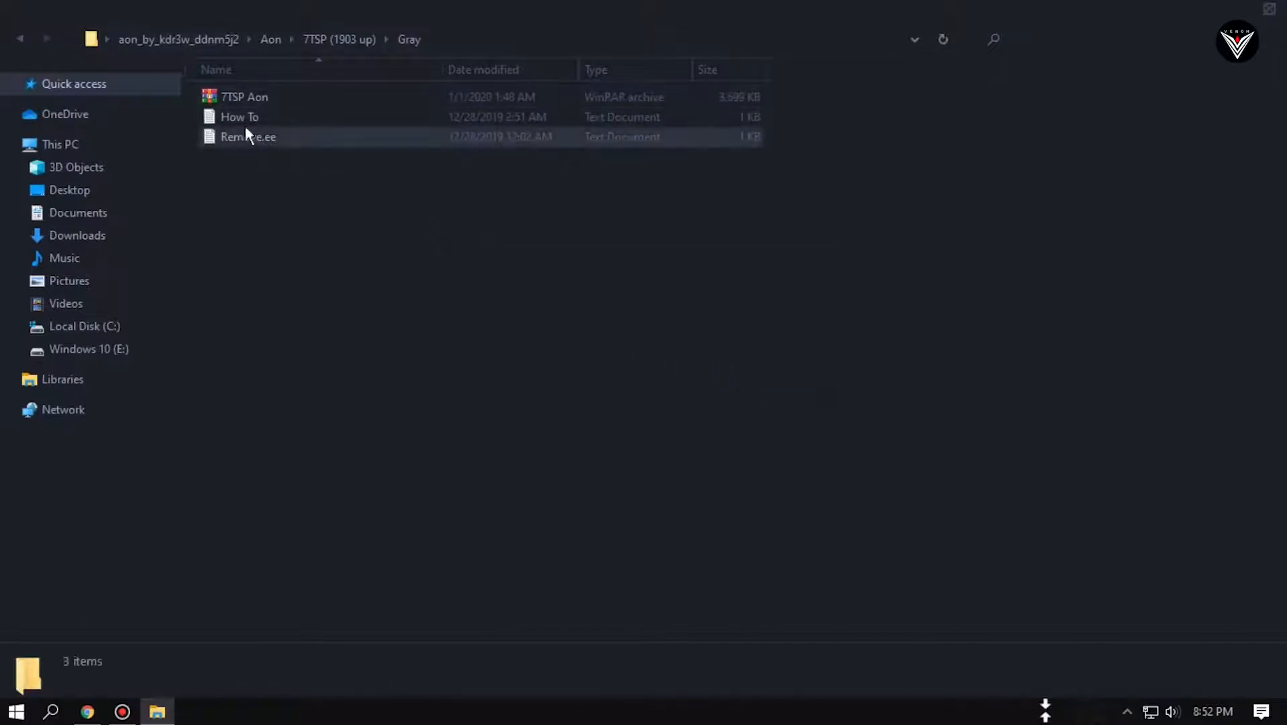
left_click(1278, 14)
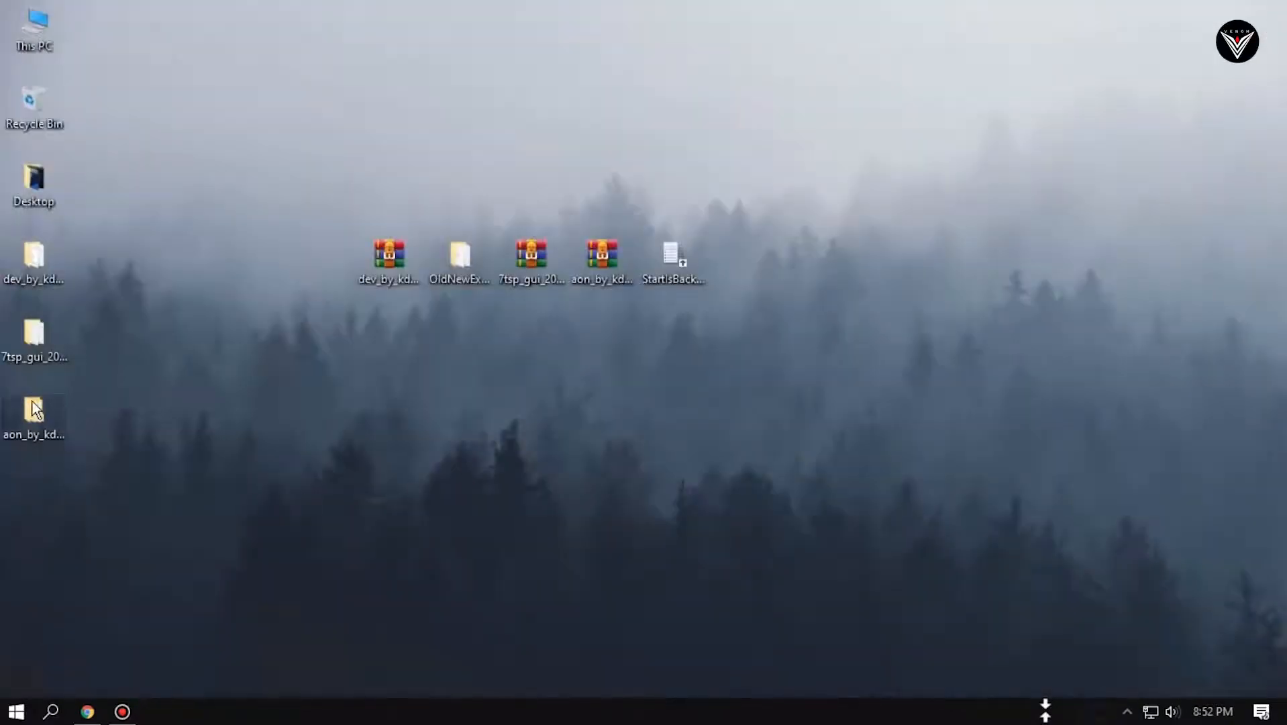
- Run 7tsp GUI v0.6(2019) and add 7TSP Aon from the desktop's Aon > 7TSP (1903 up) > Gray folder as a custom pack
double_click(34, 336)
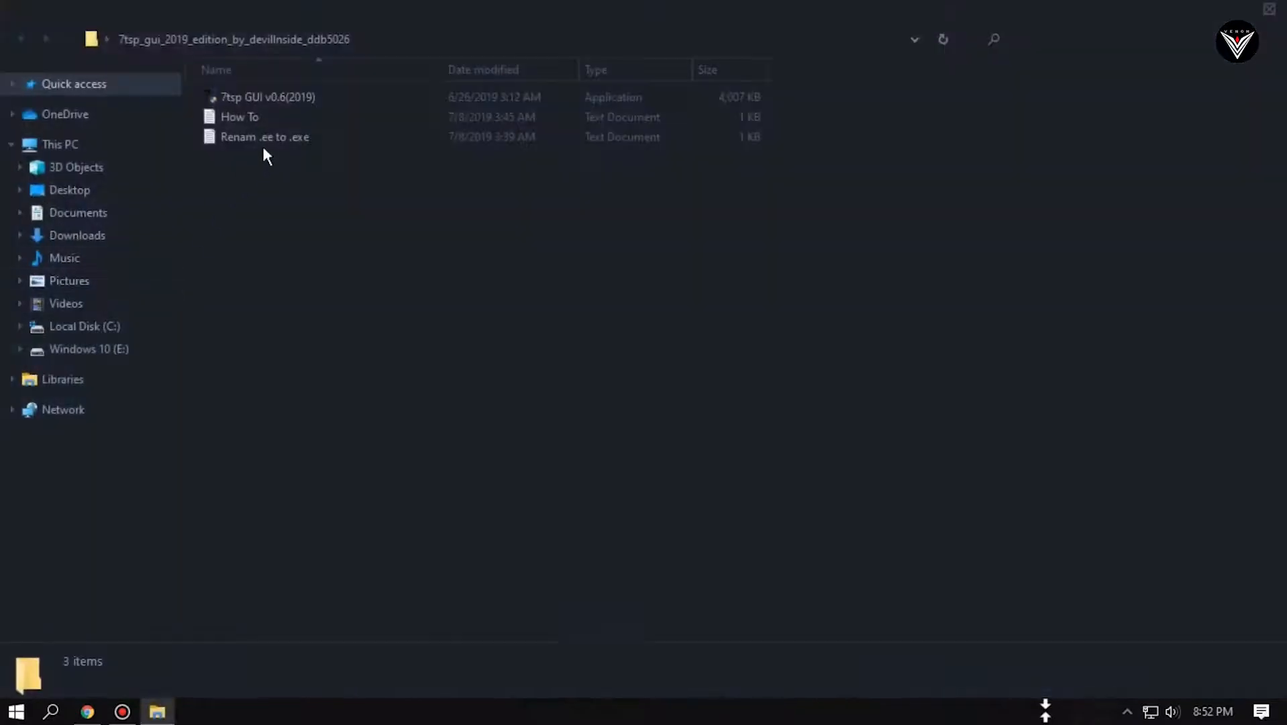
double_click(300, 98)
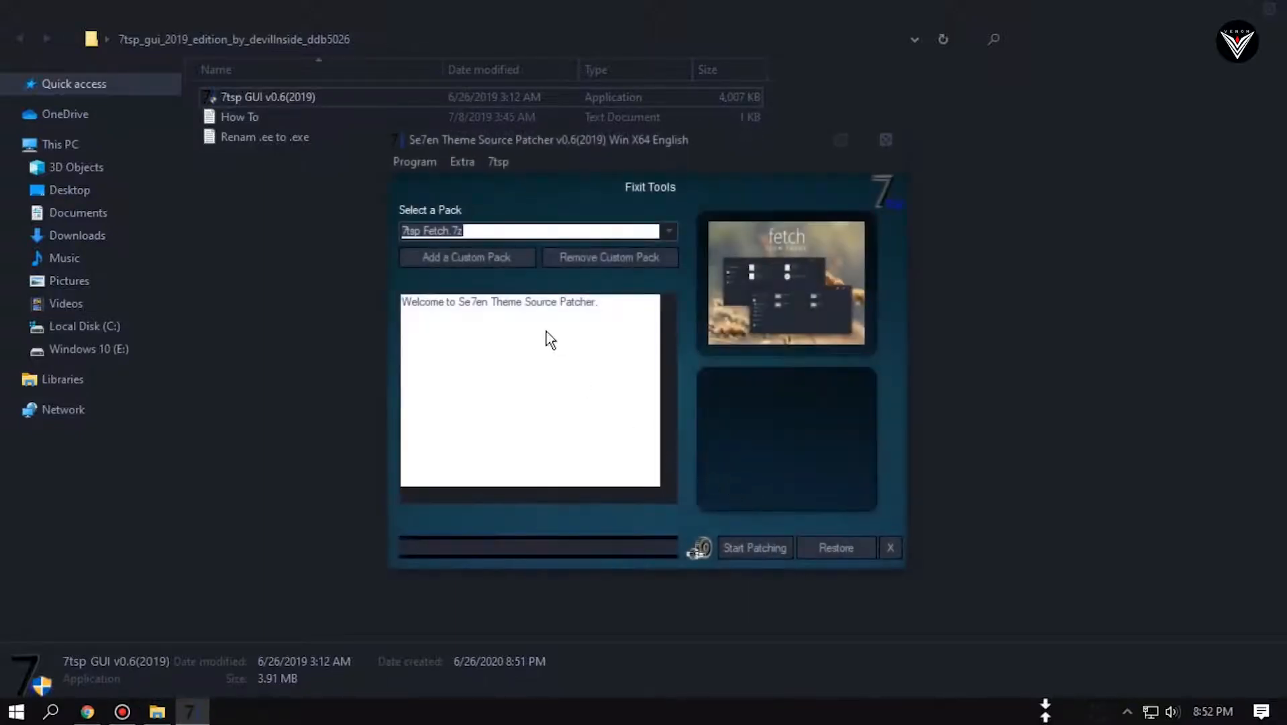
left_click(492, 256)
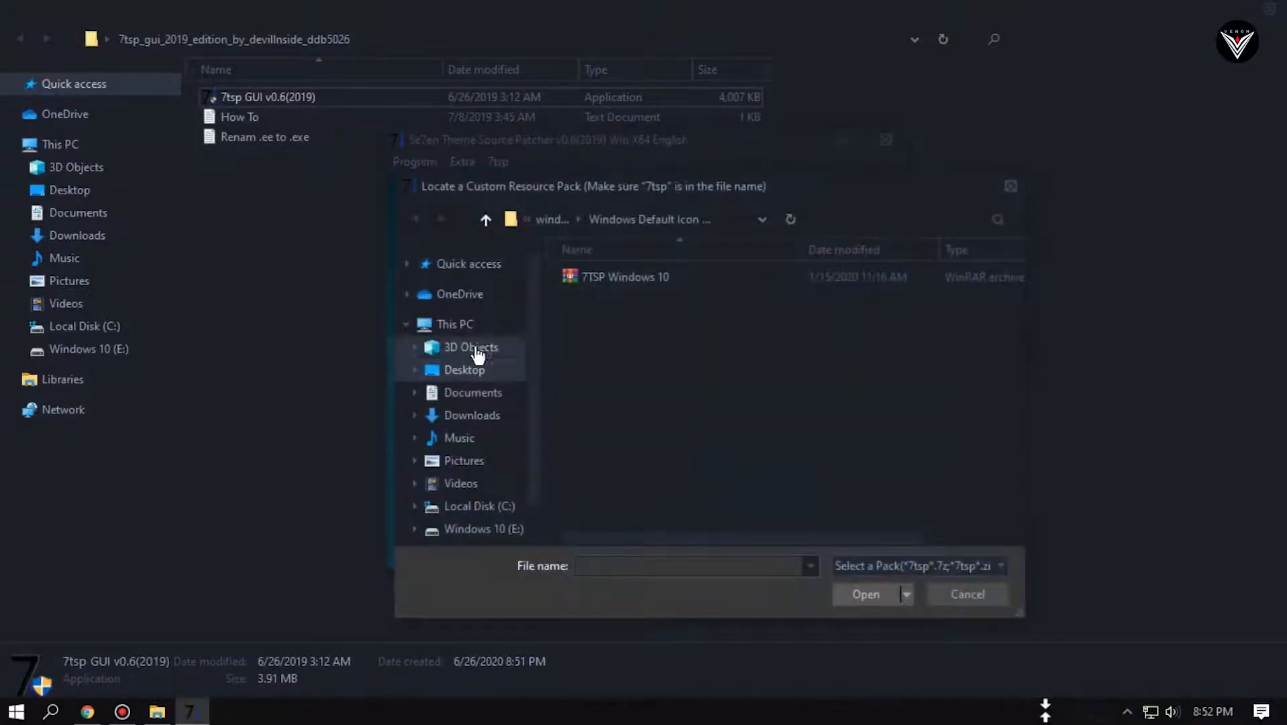
left_click(470, 370)
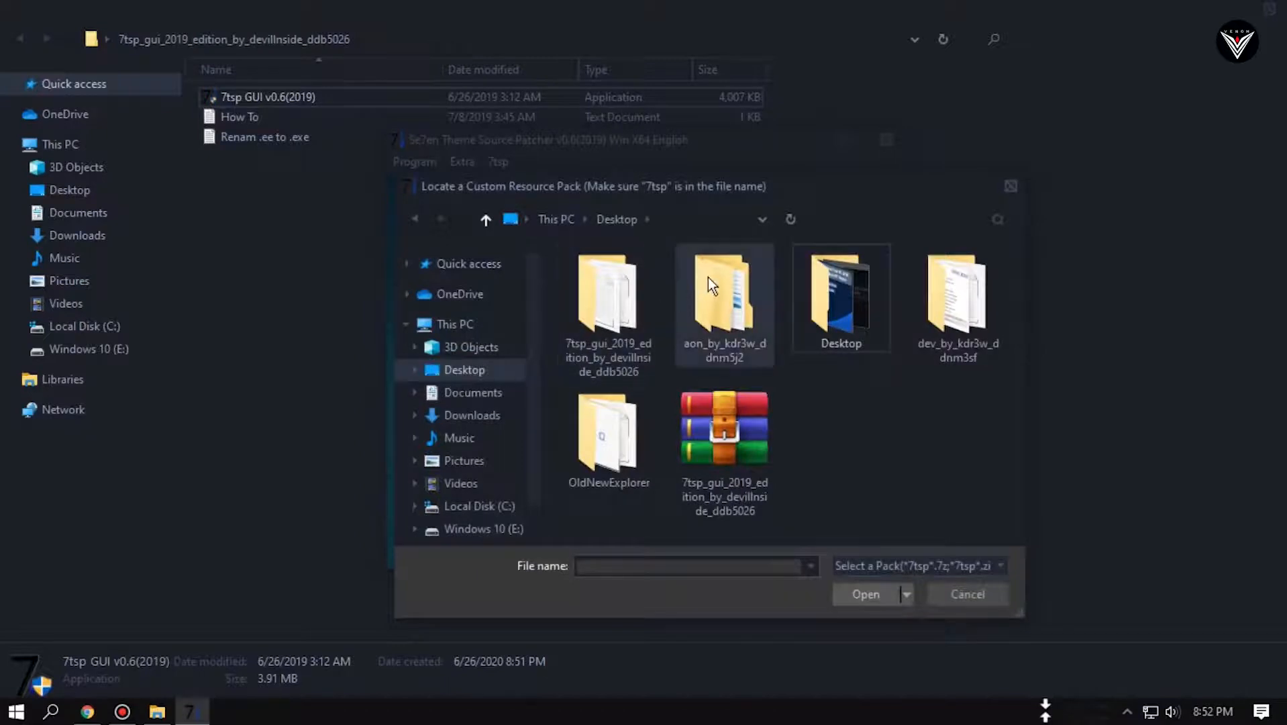
double_click(708, 278)
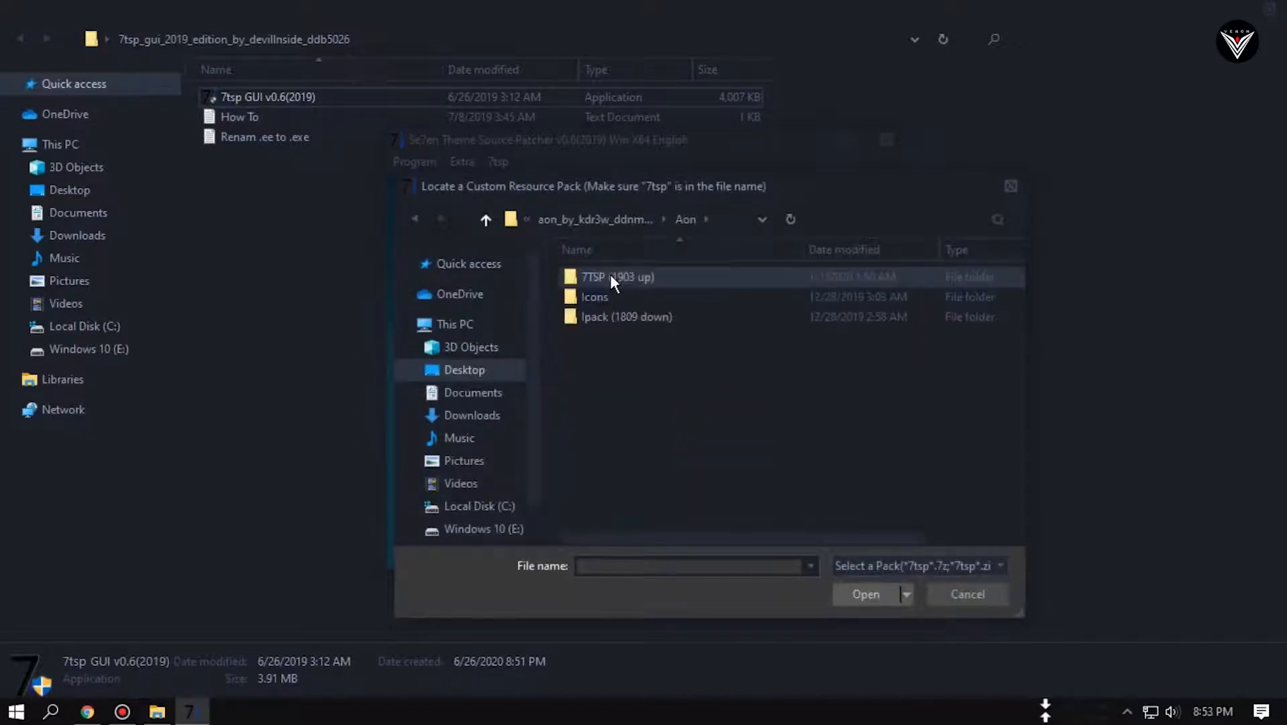
double_click(610, 275)
double_click(586, 294)
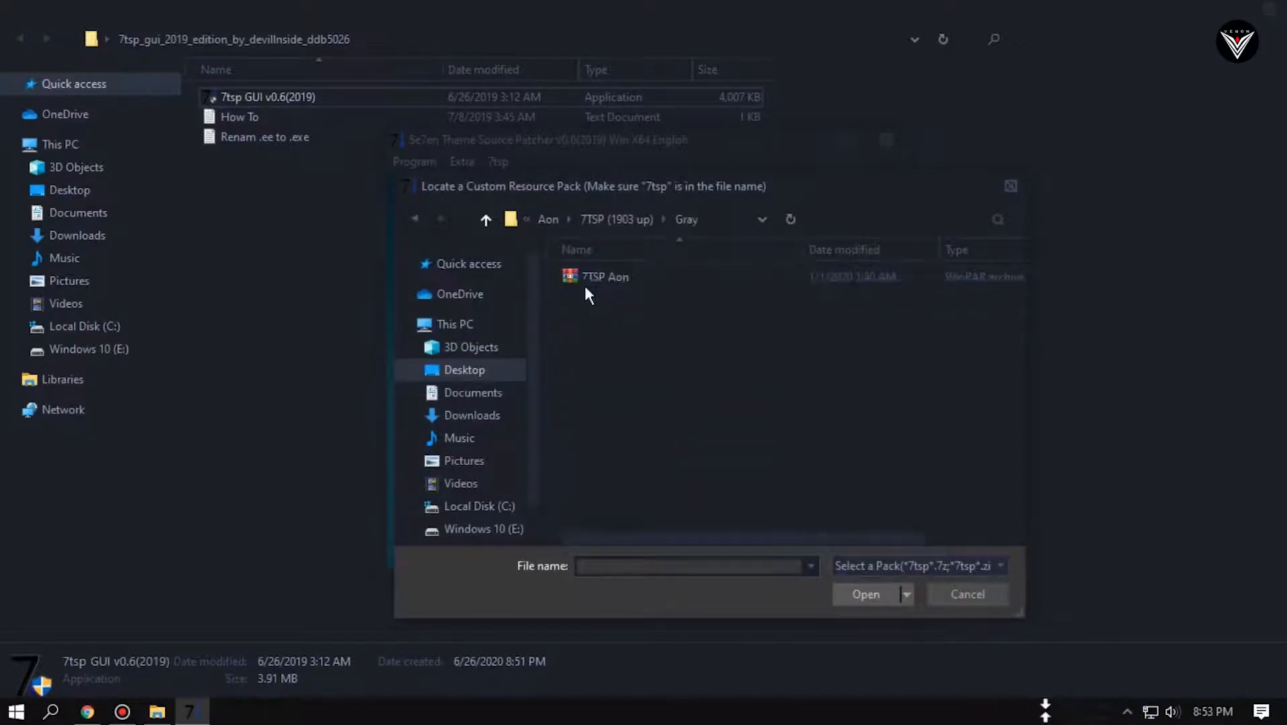
double_click(588, 278)
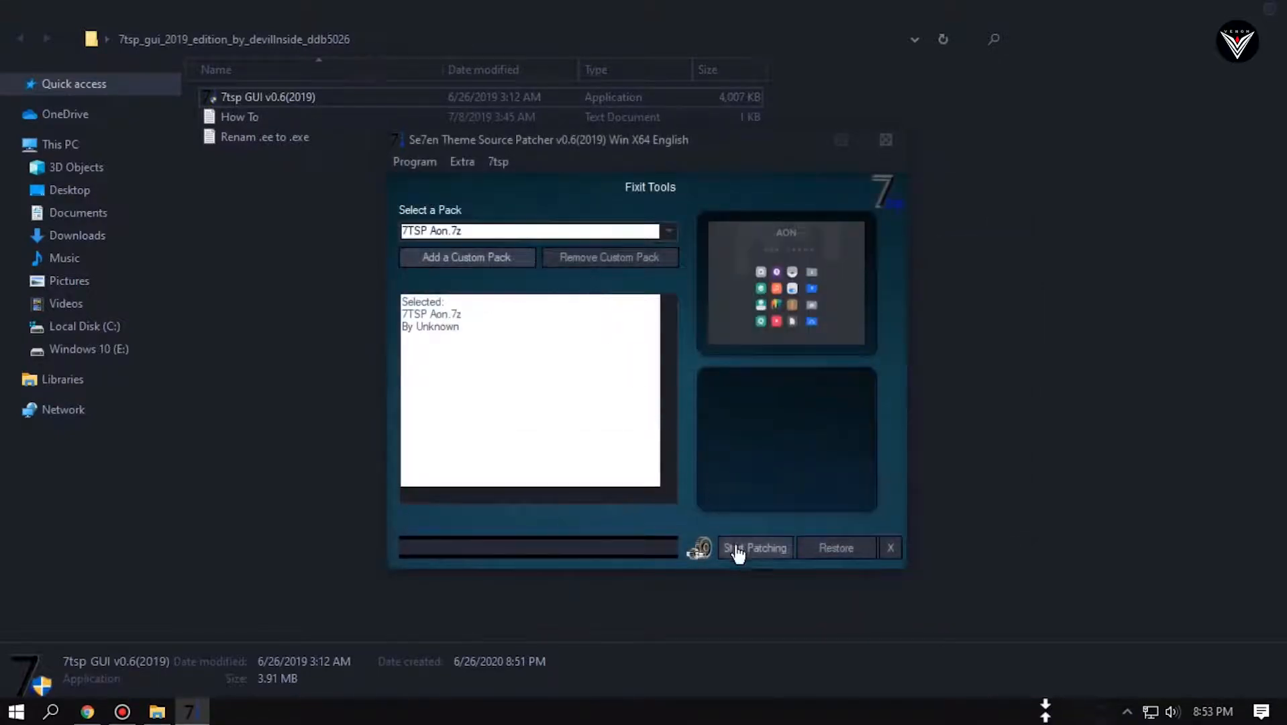
- Start patching the system with the 7TSP Aon.7z pack, keeping restore point creation enabled
left_click(745, 549)
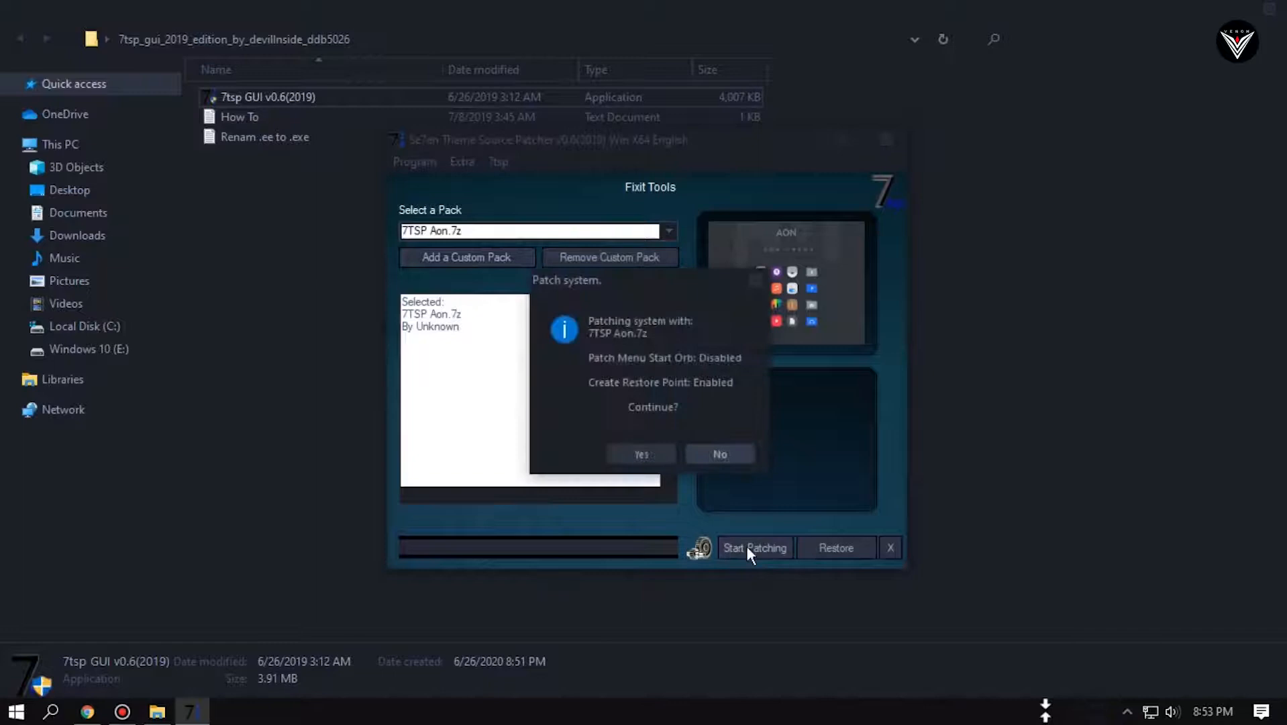
left_click(637, 455)
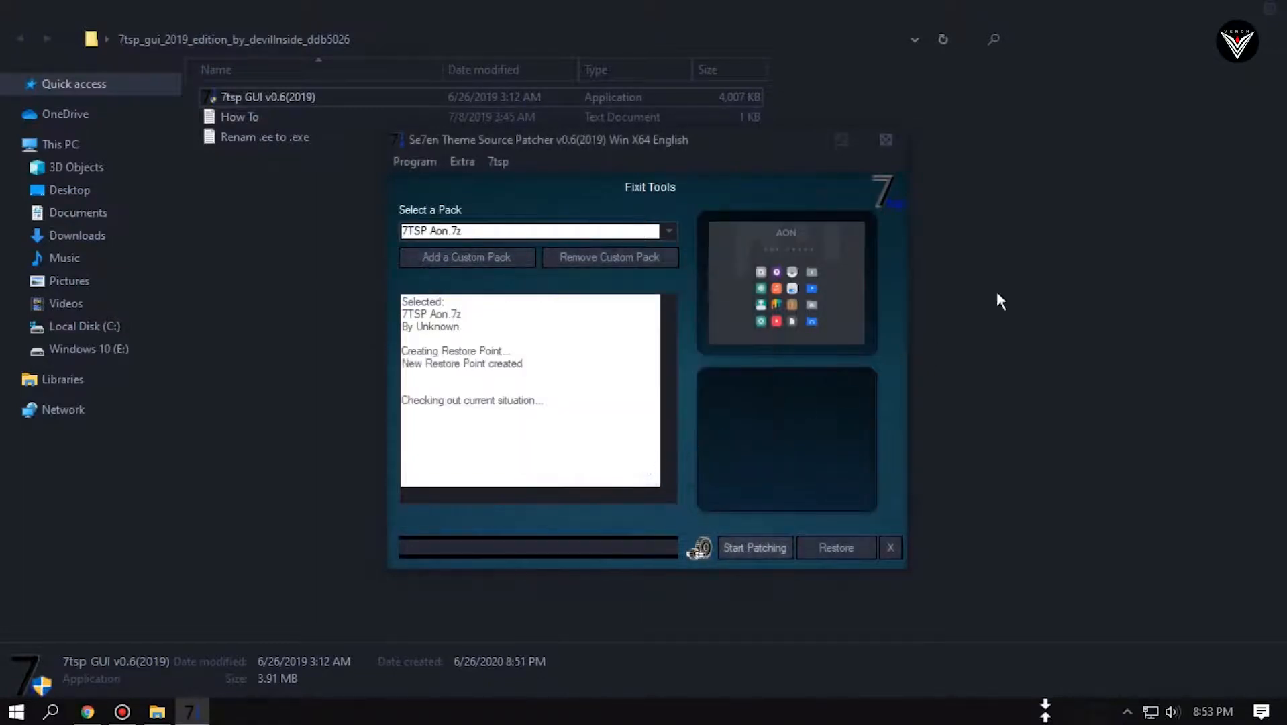
- Close the 7tsp GUI folder and move the Se7en Theme Source Patcher window higher on the desktop
left_click(1246, 8)
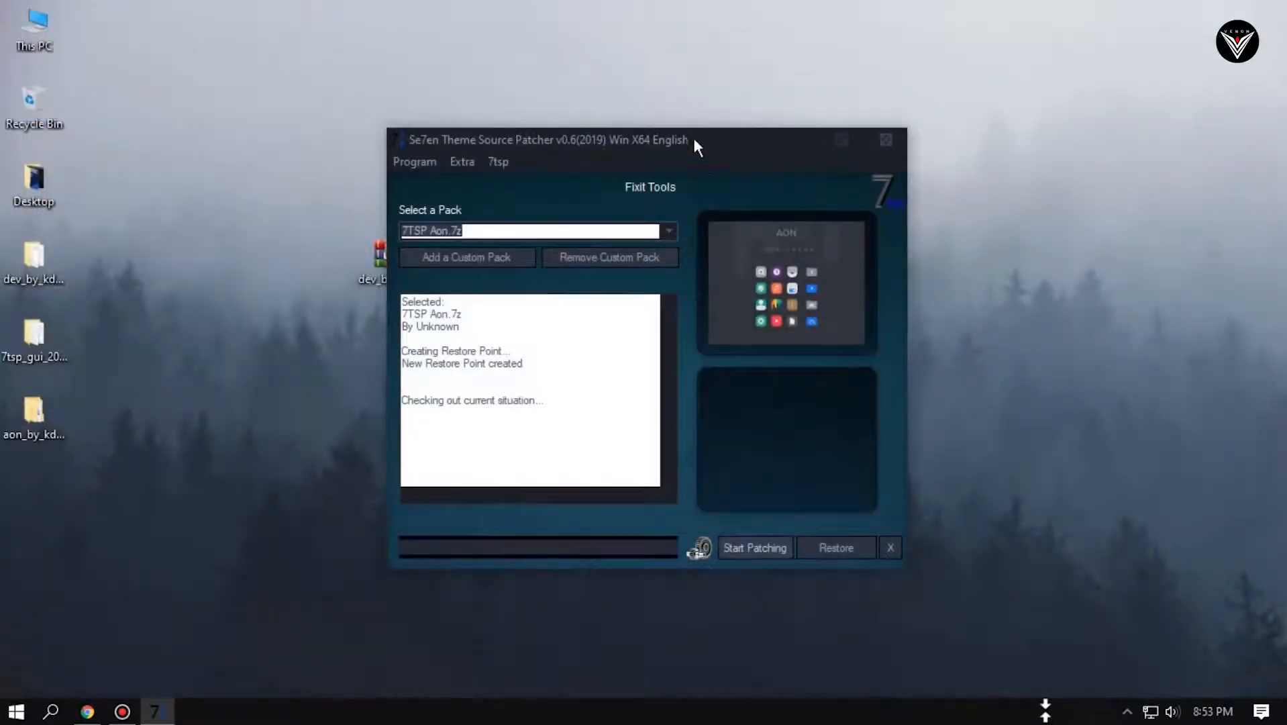
left_click_drag(695, 142, 685, 78)
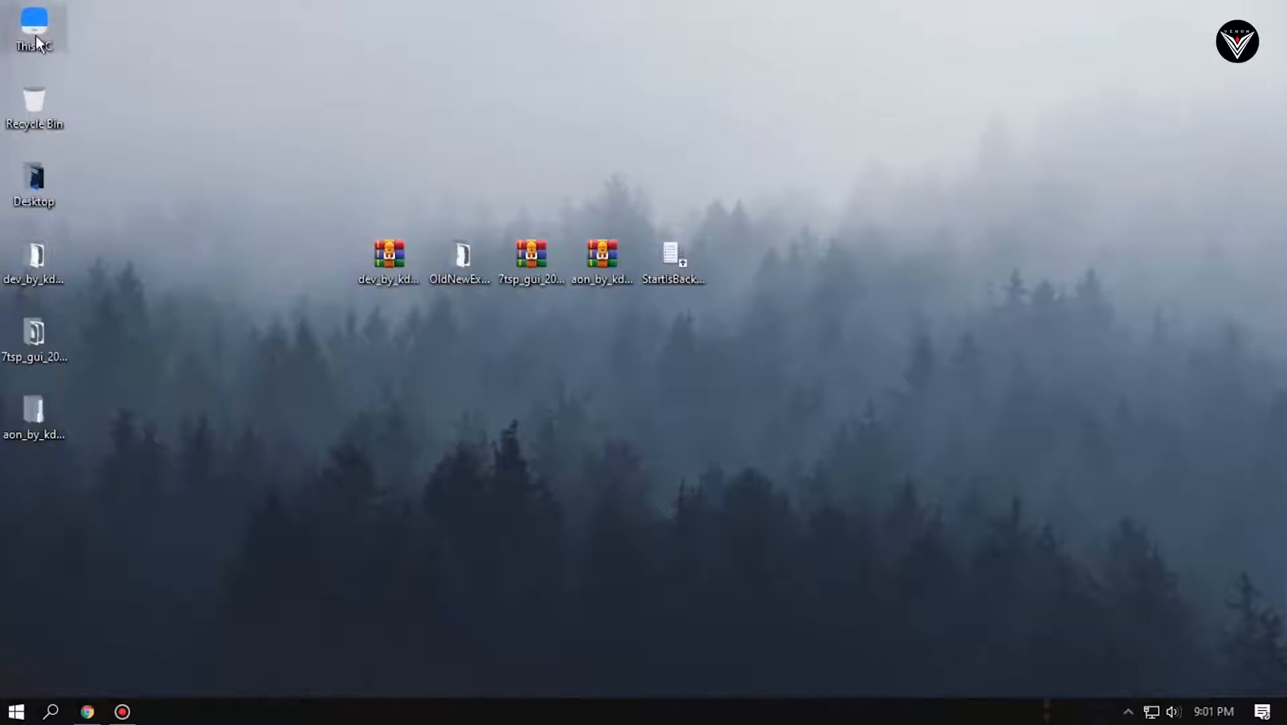
- Examine the Aon icons in This PC and Libraries and close the window
double_click(36, 38)
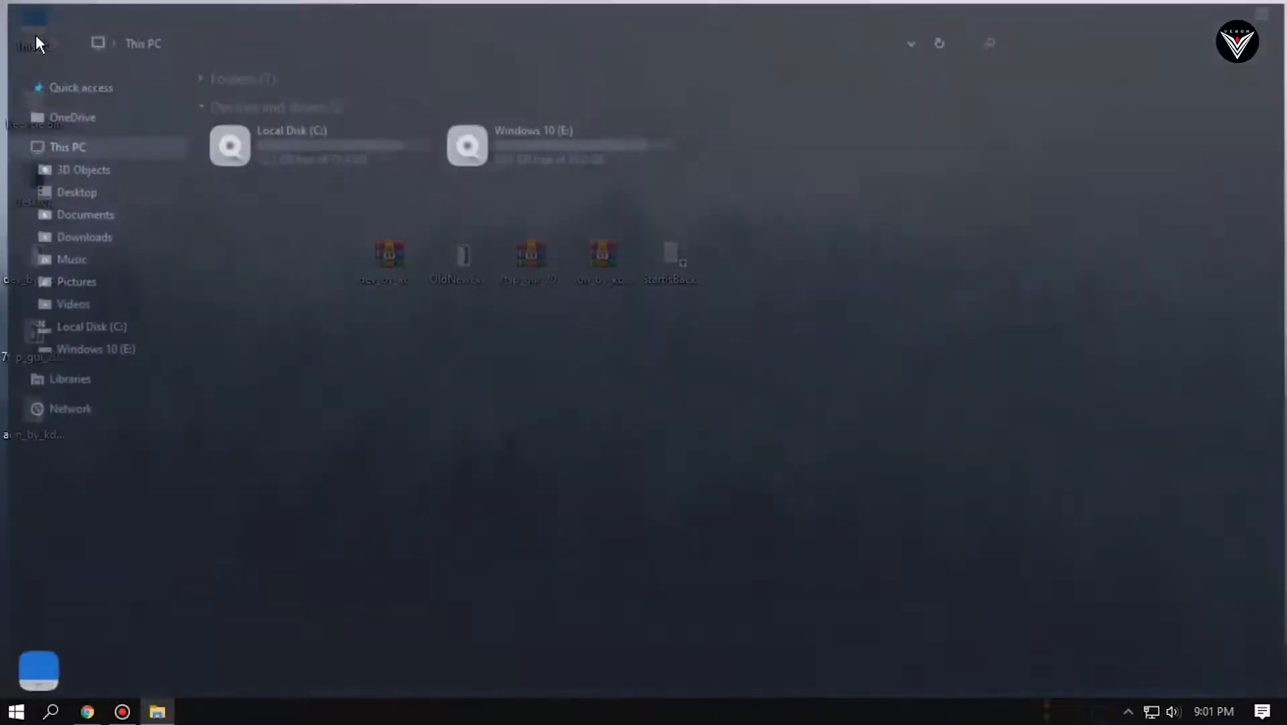
left_click(12, 144)
left_click(83, 176)
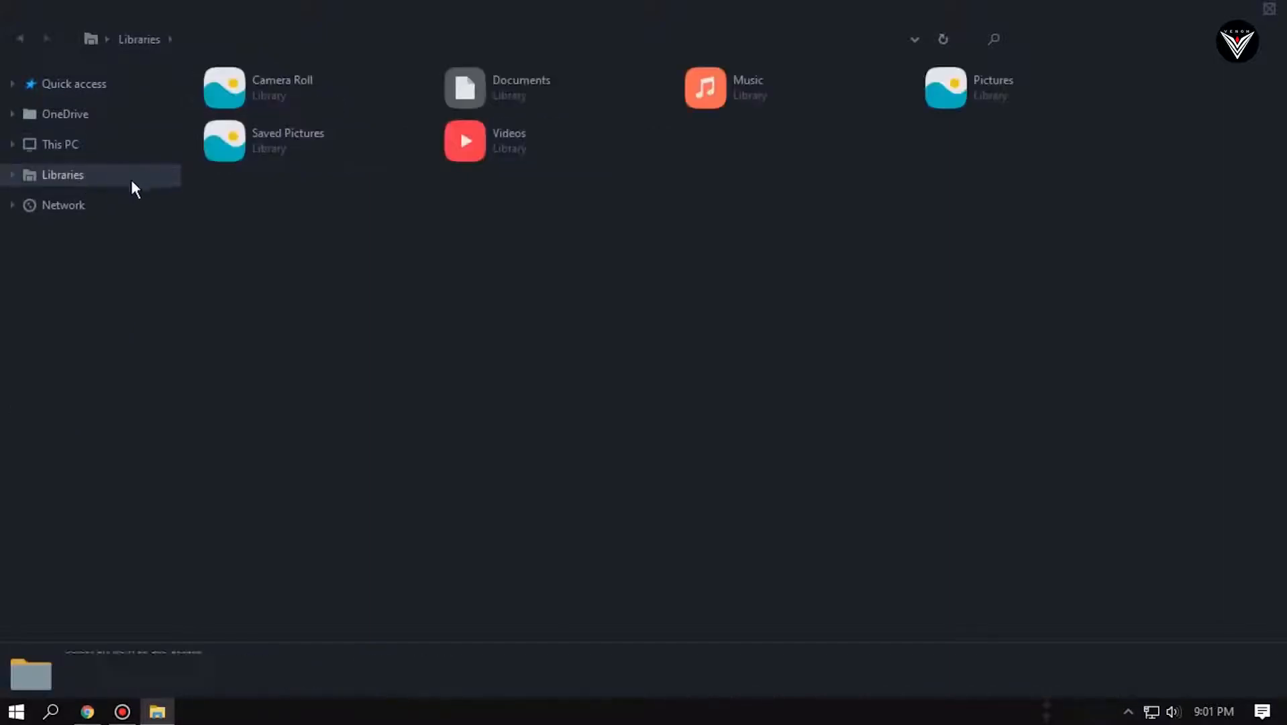
left_click(1272, 8)
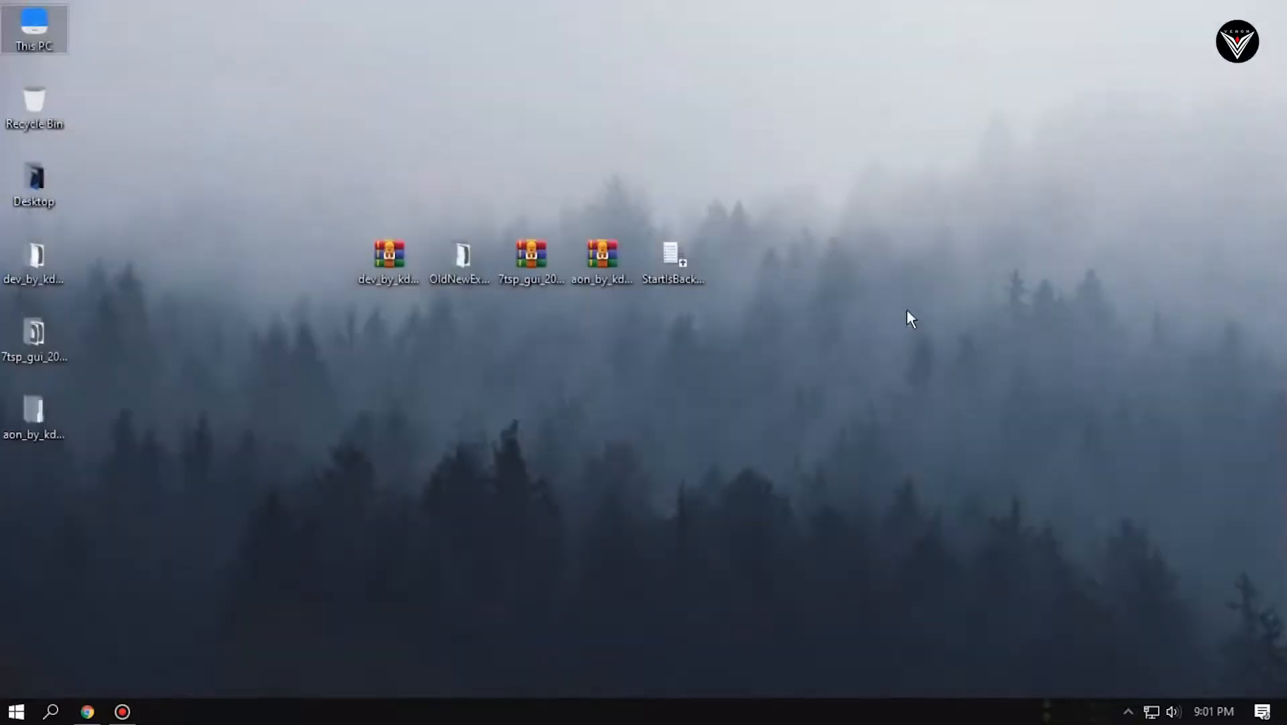
- Install StartIsBack in C:\Program Files (x86)\StartIsBack and open its Appearance configuration
double_click(678, 276)
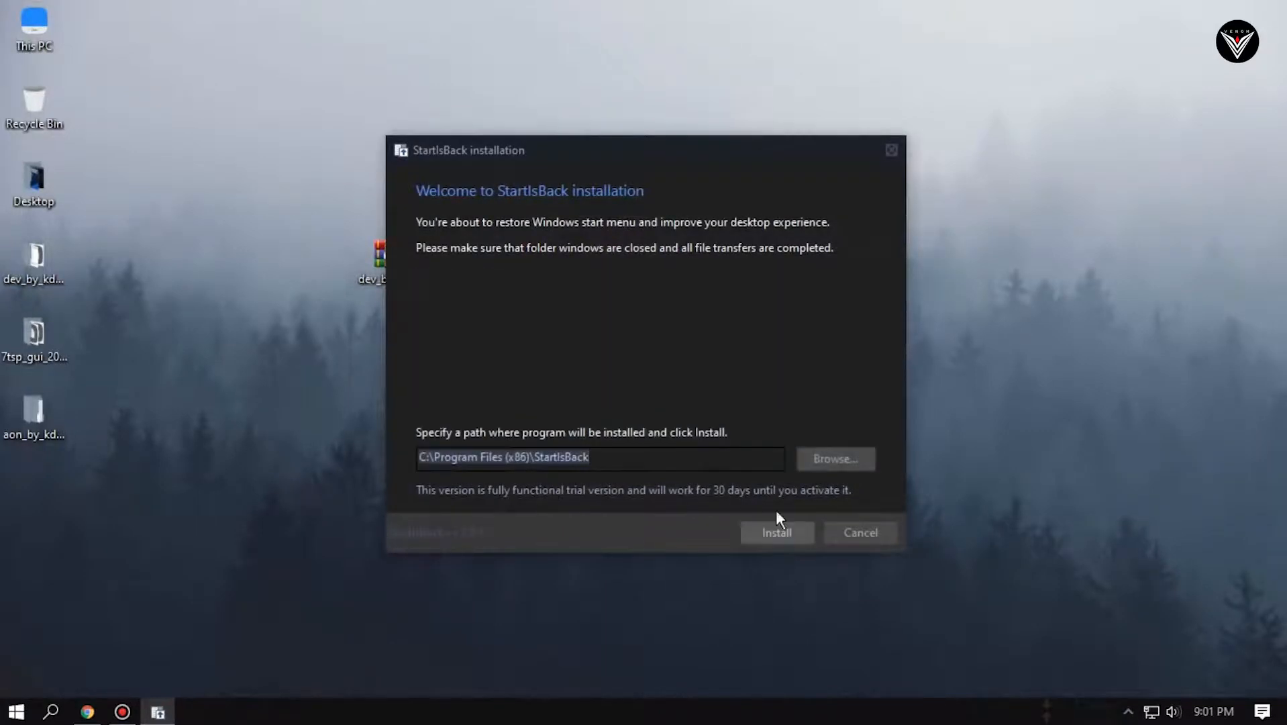
left_click(783, 533)
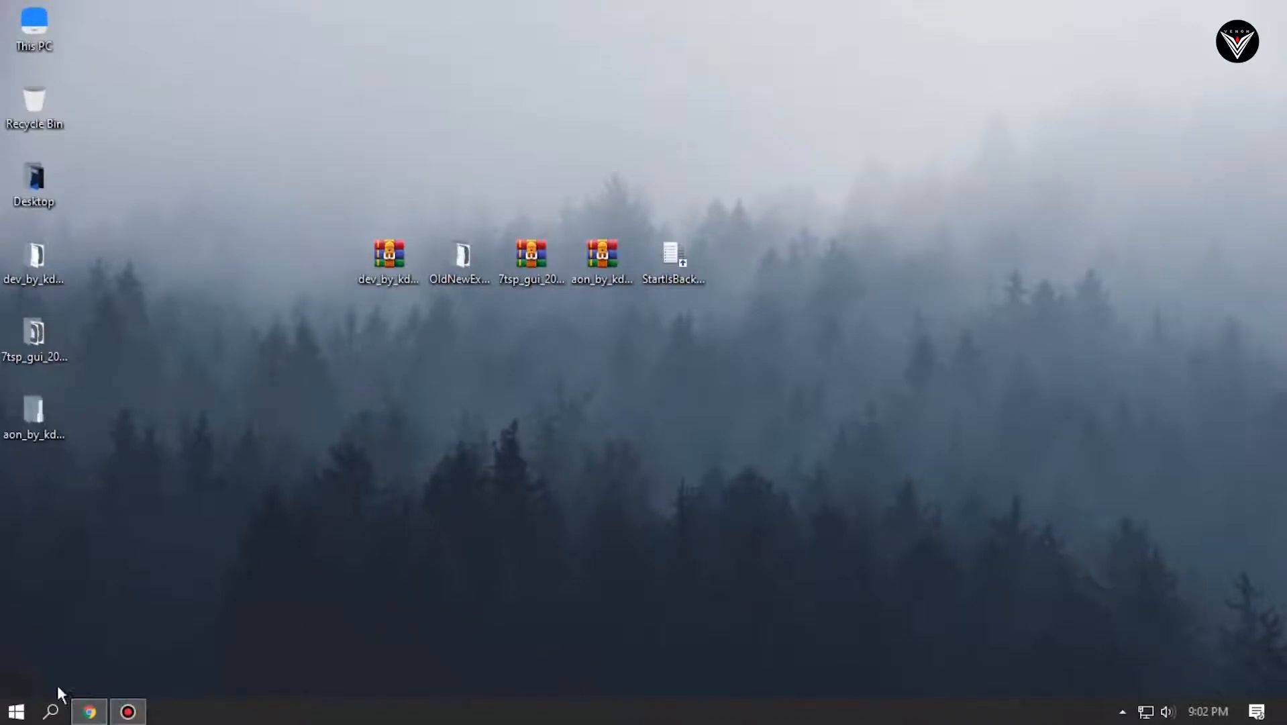
left_click(477, 414)
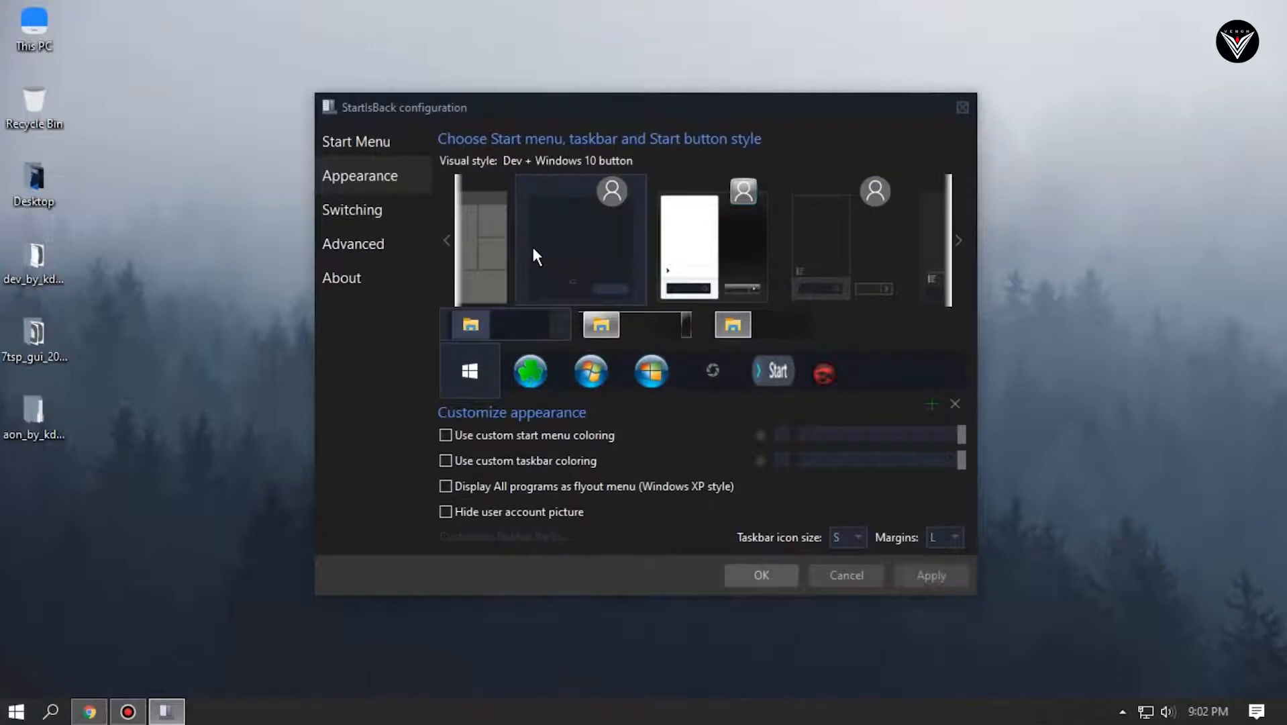
- Start adding a custom Start button image and browse to the Desktop folder of This PC
left_click(934, 401)
left_click(381, 274)
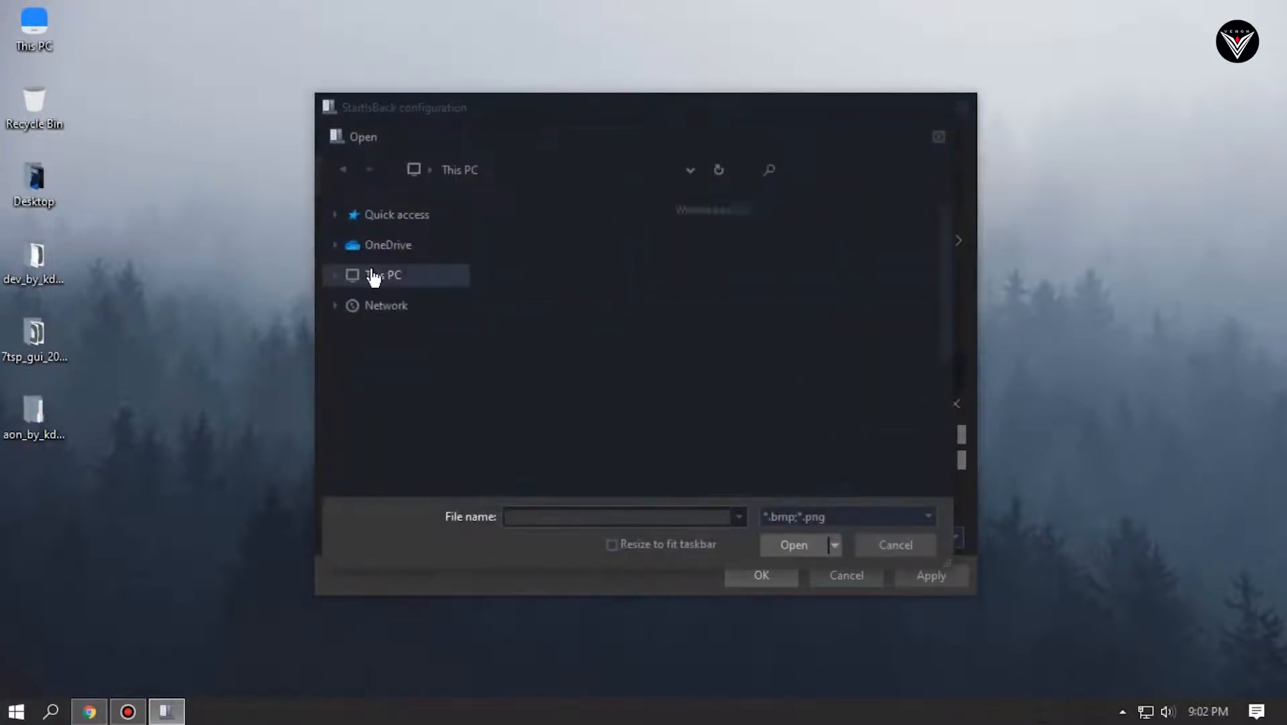
double_click(551, 302)
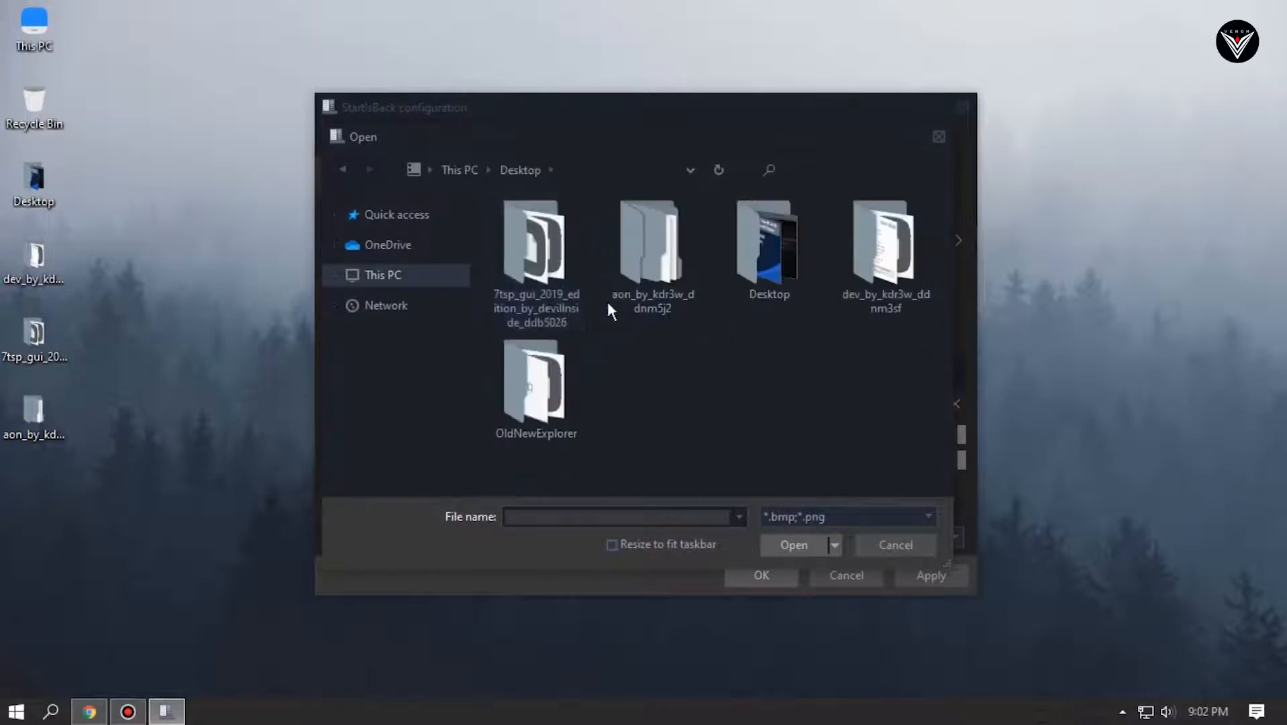
double_click(638, 277)
double_click(549, 230)
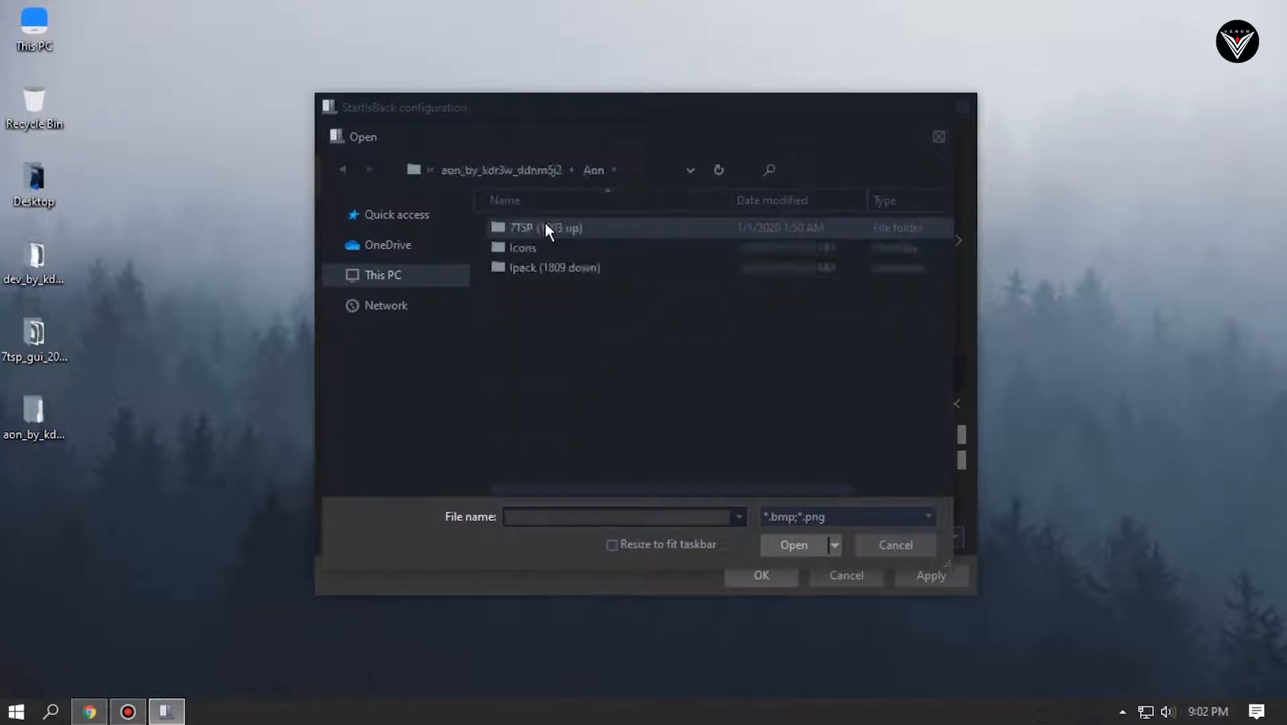
left_click(344, 169)
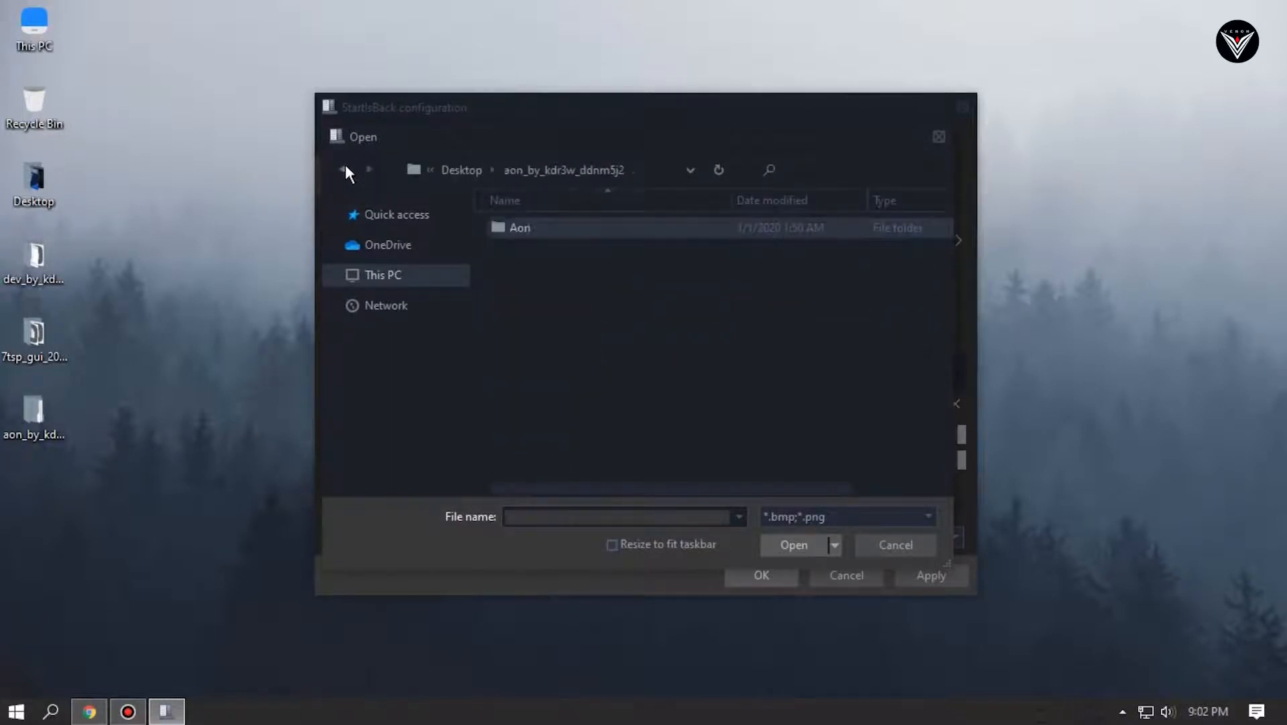
left_click(344, 169)
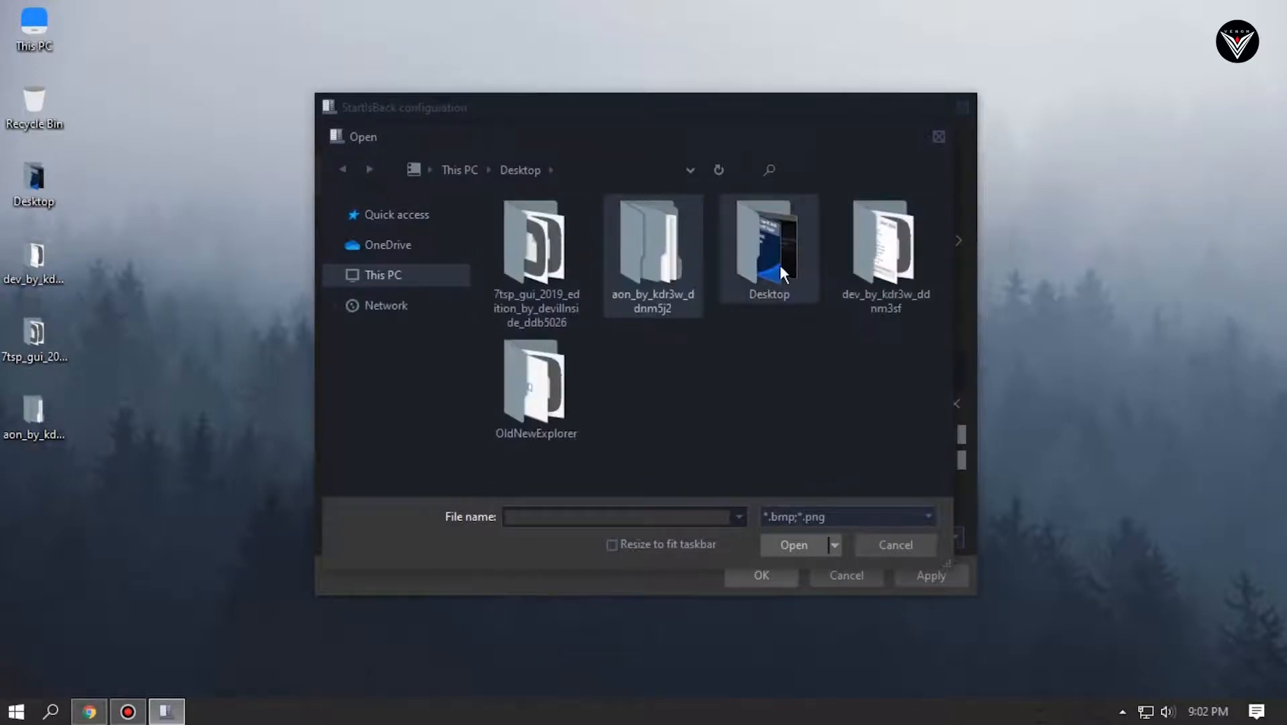
- Add Start Orb-03 from dev_by_kdr3w_ddnm3sf > Start Orbs, apply it as the Start button, and close the StartIsBack configuration
double_click(879, 252)
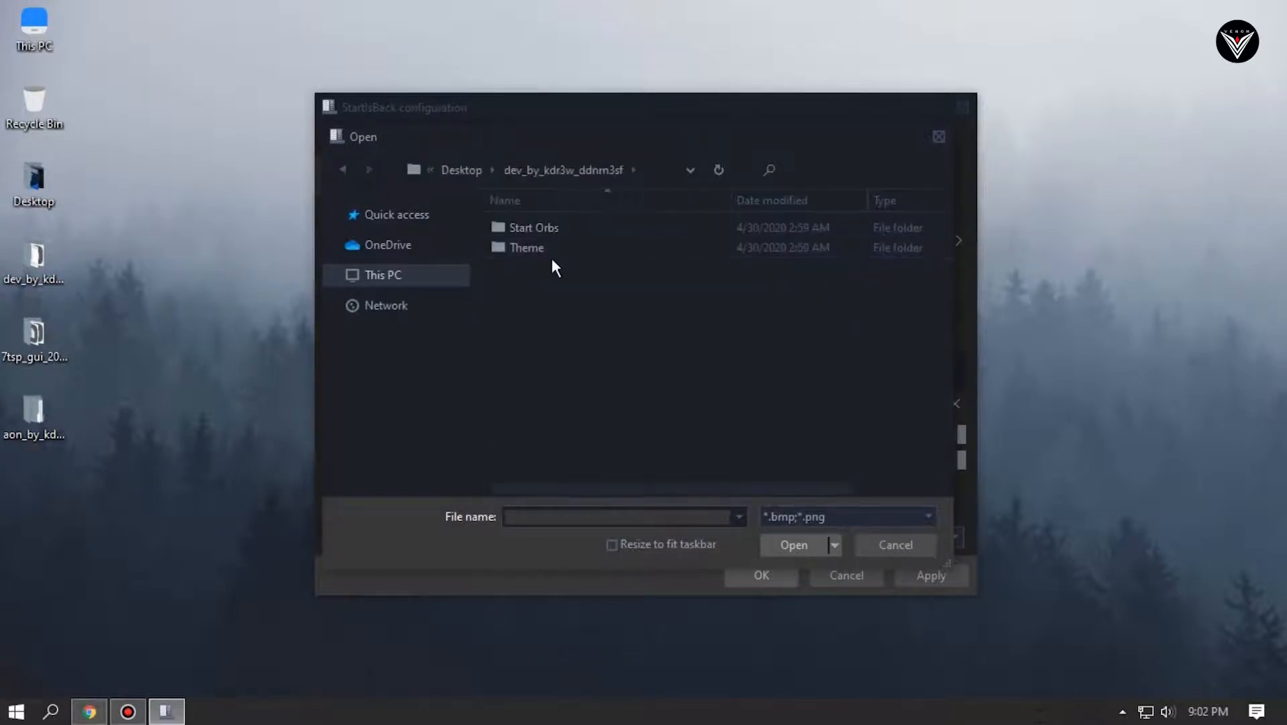
double_click(522, 227)
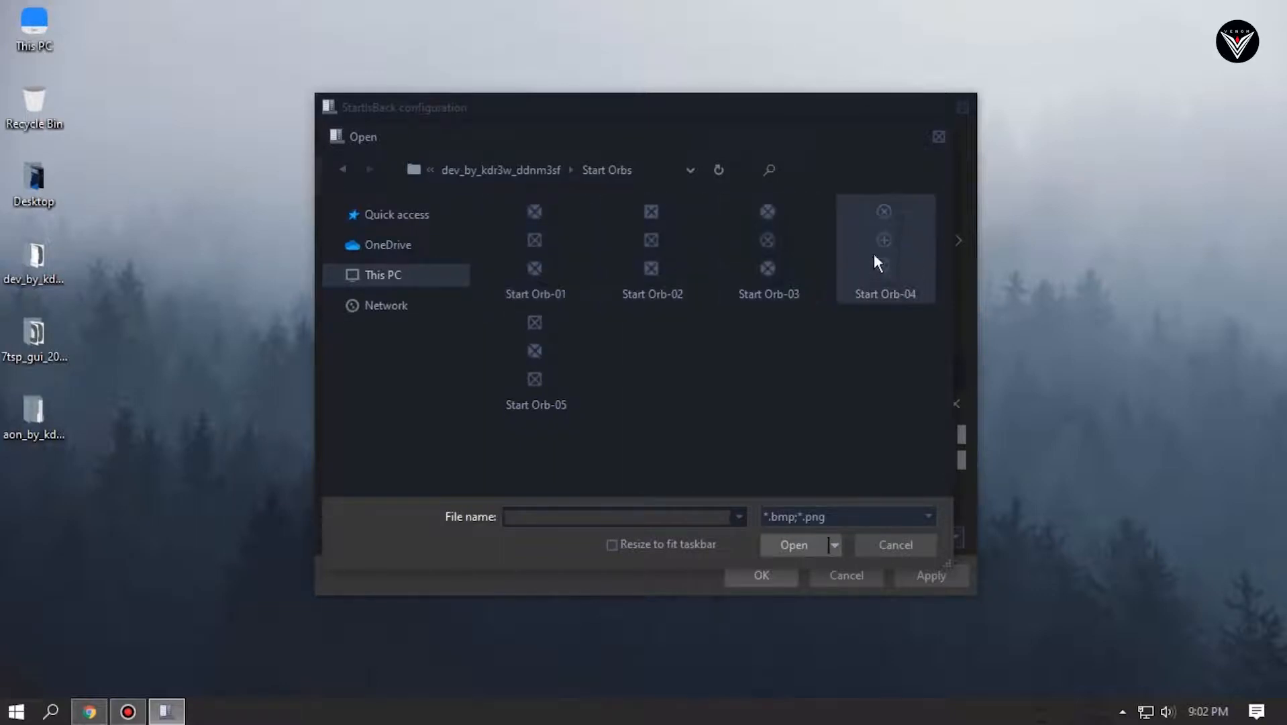
double_click(761, 241)
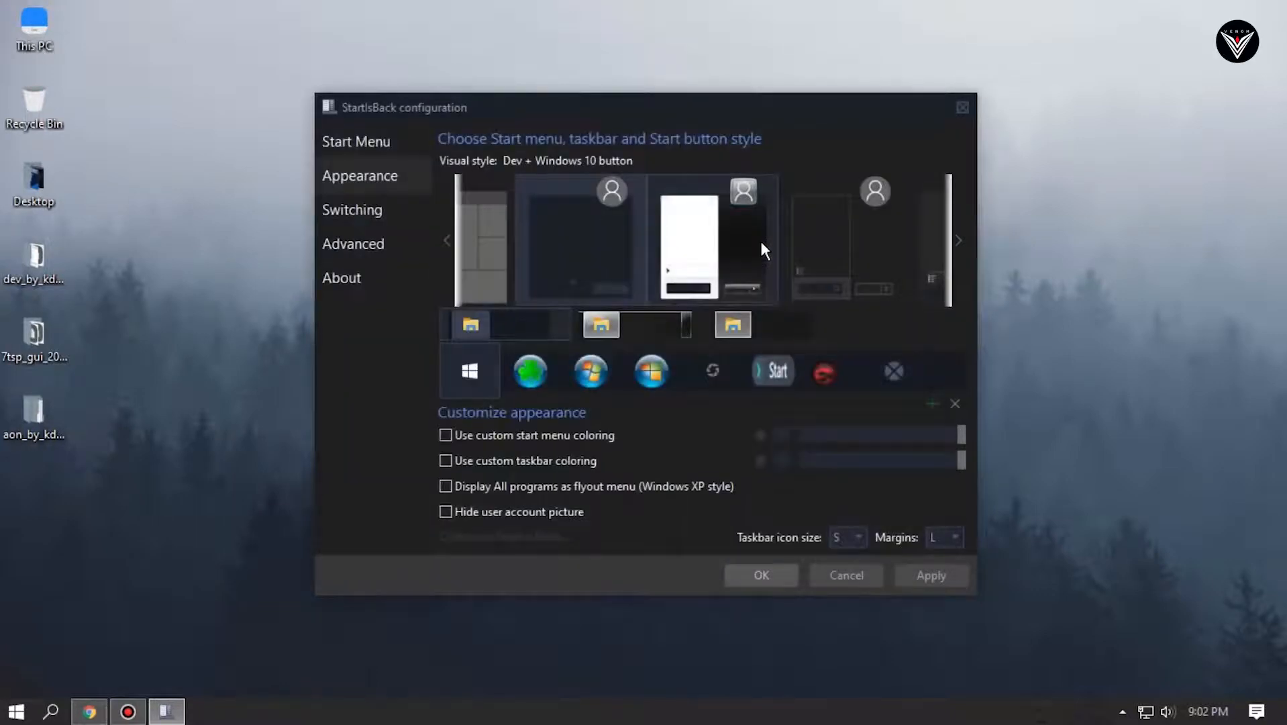
left_click(880, 370)
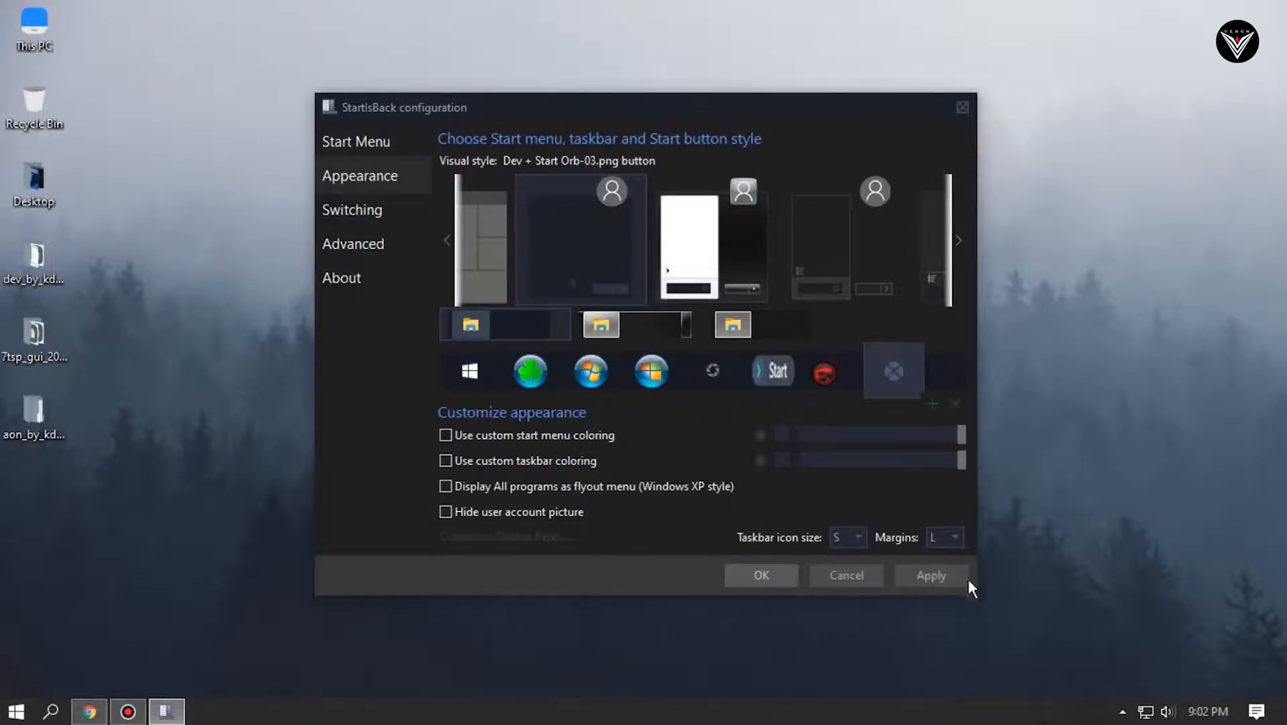
left_click(929, 578)
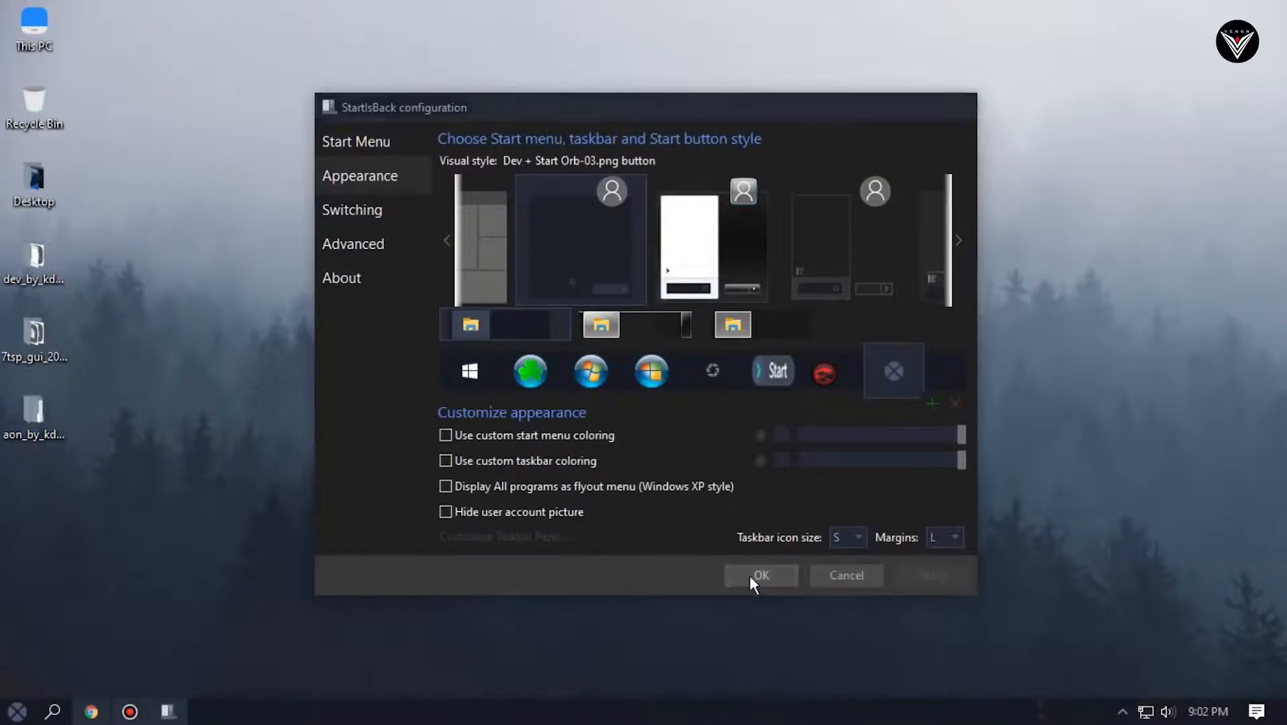
left_click(752, 577)
- View the restyled Start menu, open This PC from it, and move the window higher on the desktop
left_click(18, 710)
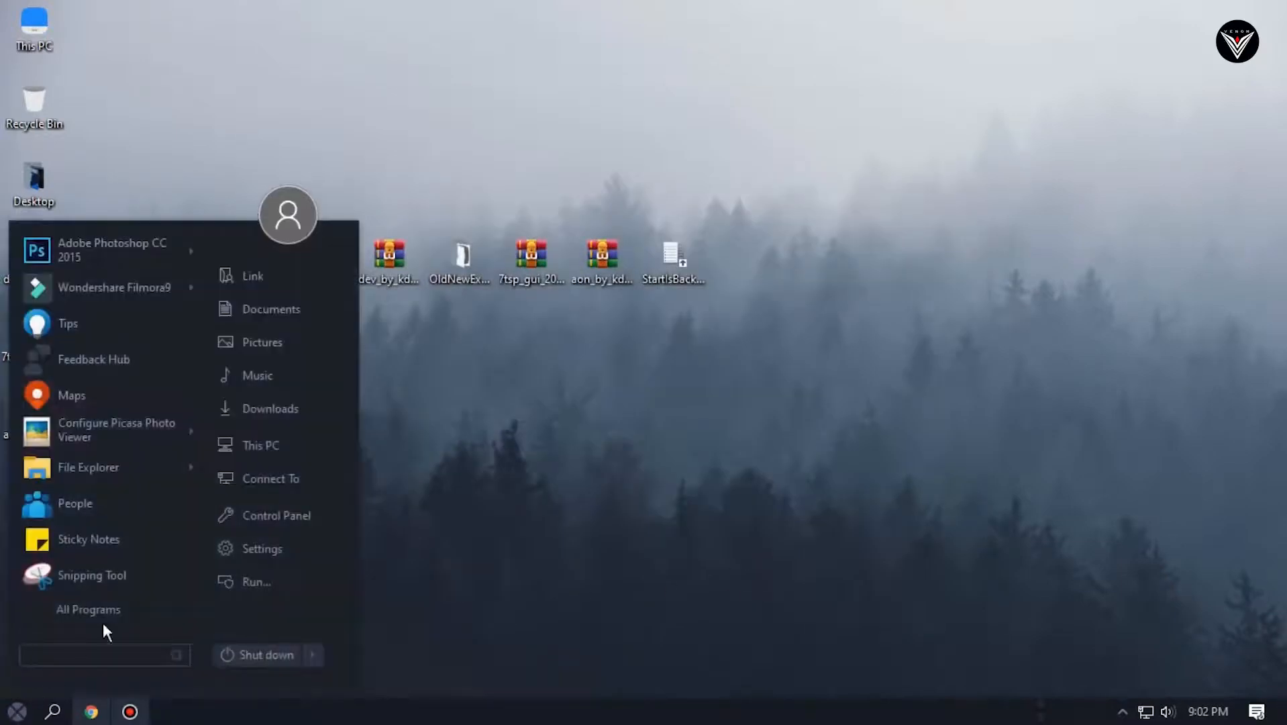
left_click(258, 442)
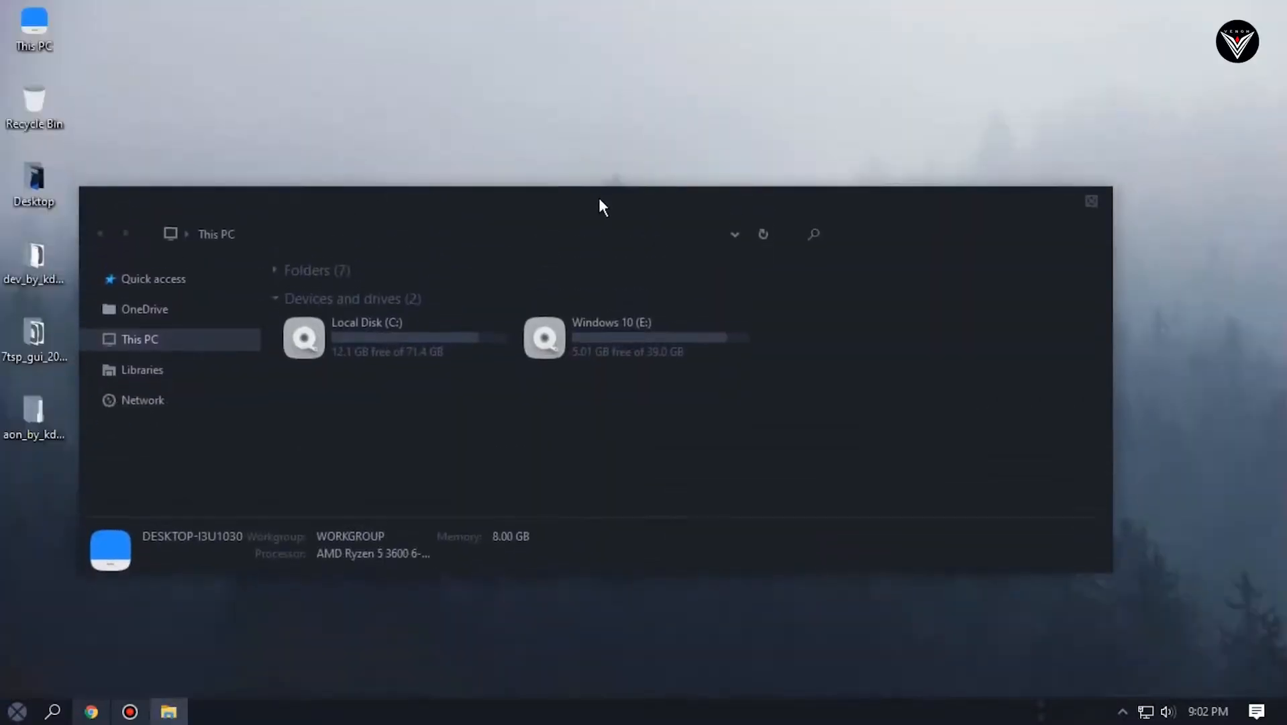
left_click_drag(598, 197, 618, 139)
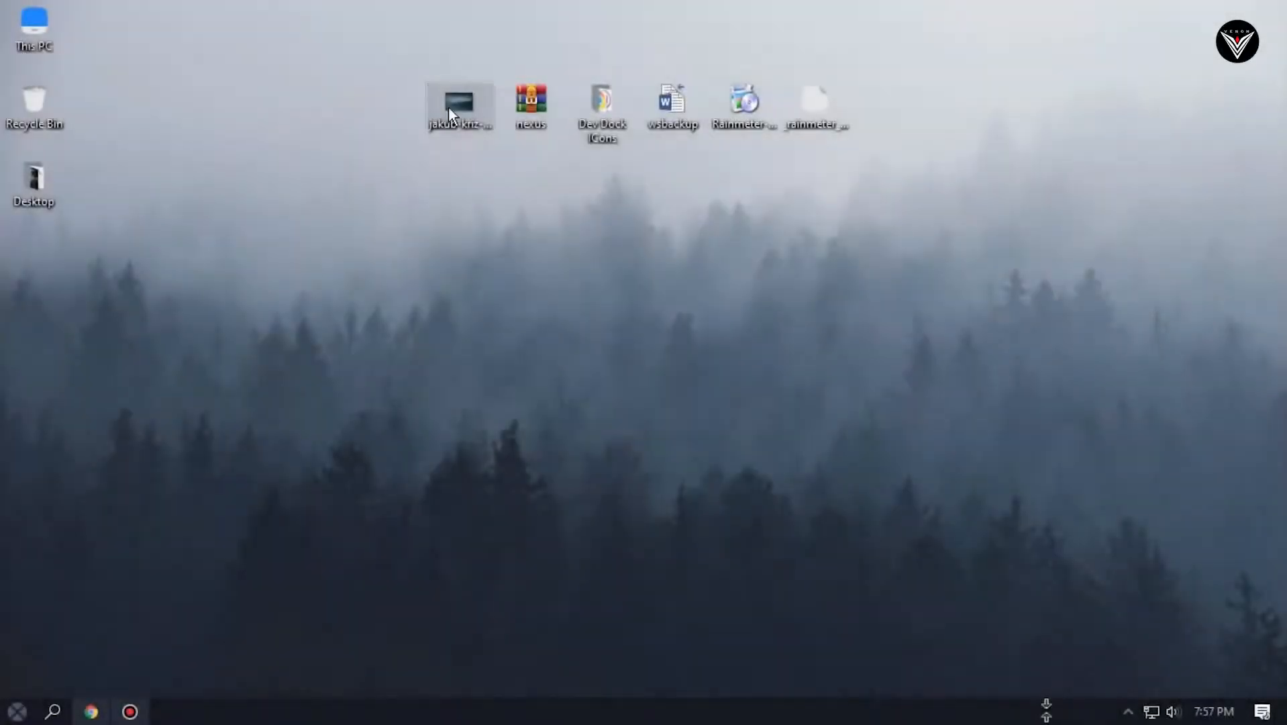
- Set the unsplash forest image on the desktop as the desktop background
right_click(448, 105)
left_click(524, 120)
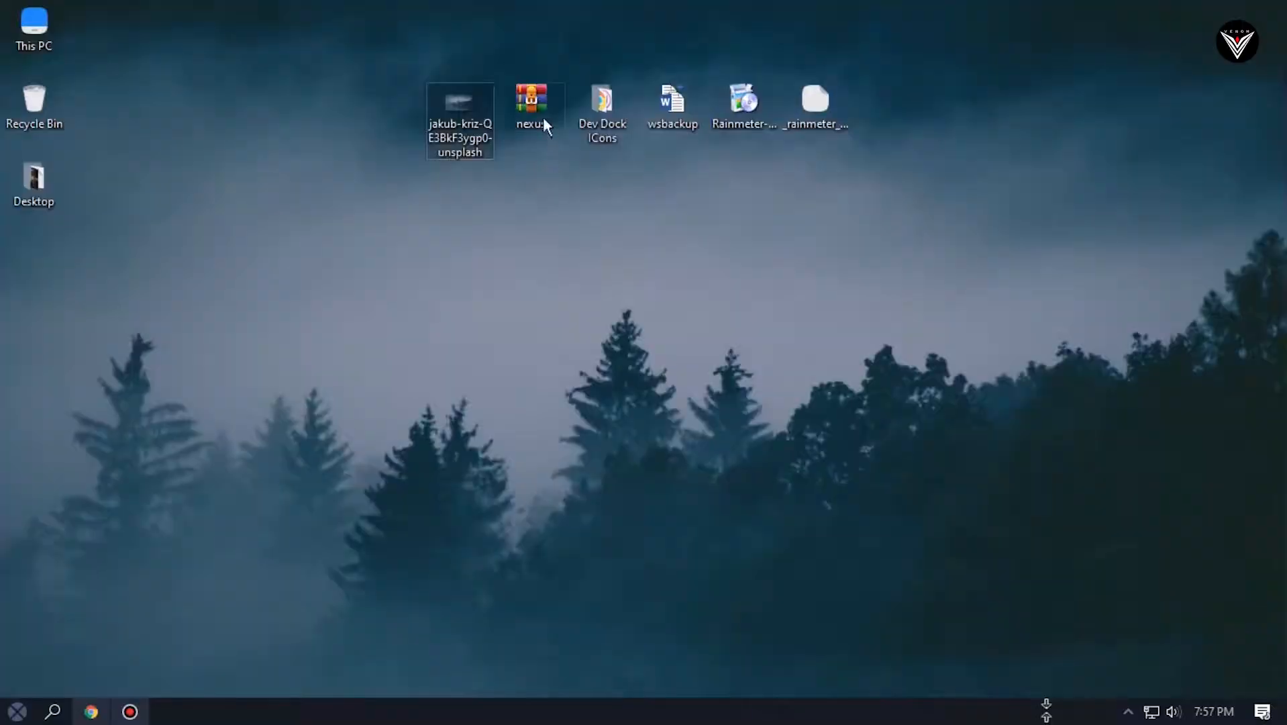
- Install Nexus 19.2 from NexusSetup.exe in the nexus archive, accepting the agreement and keeping Launch Nexus enabled, and close the archive
double_click(543, 121)
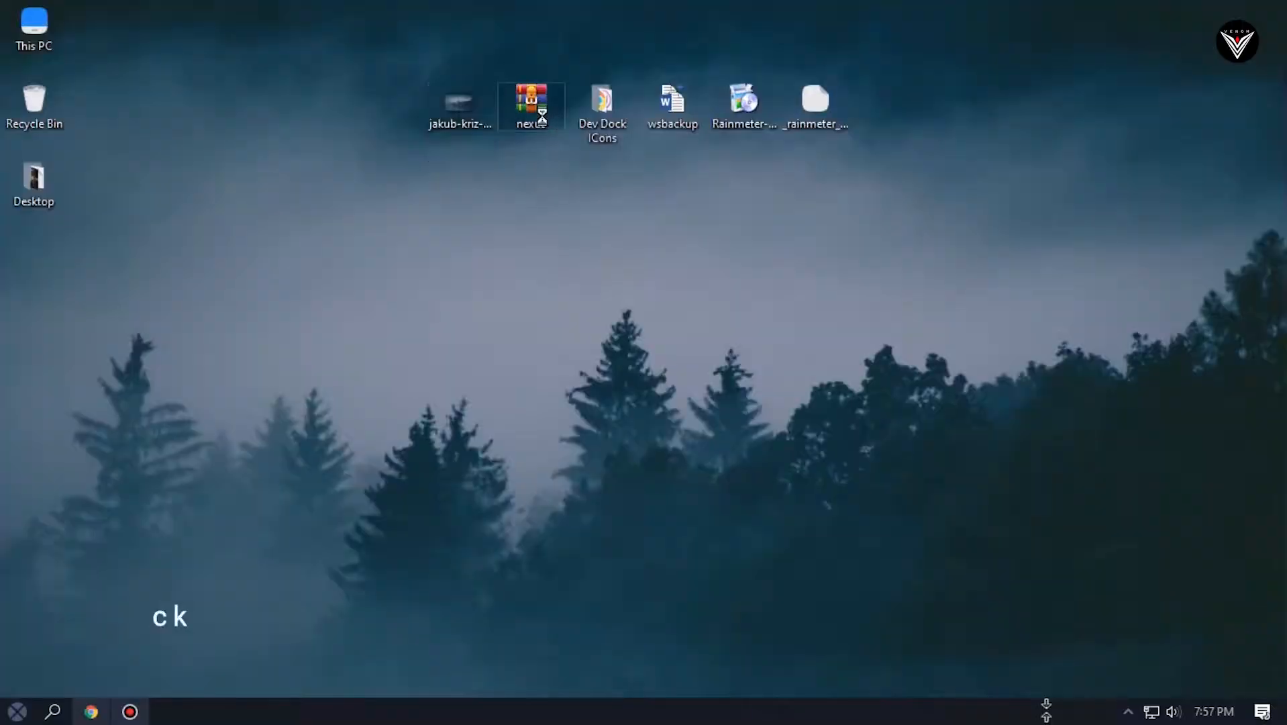
double_click(409, 227)
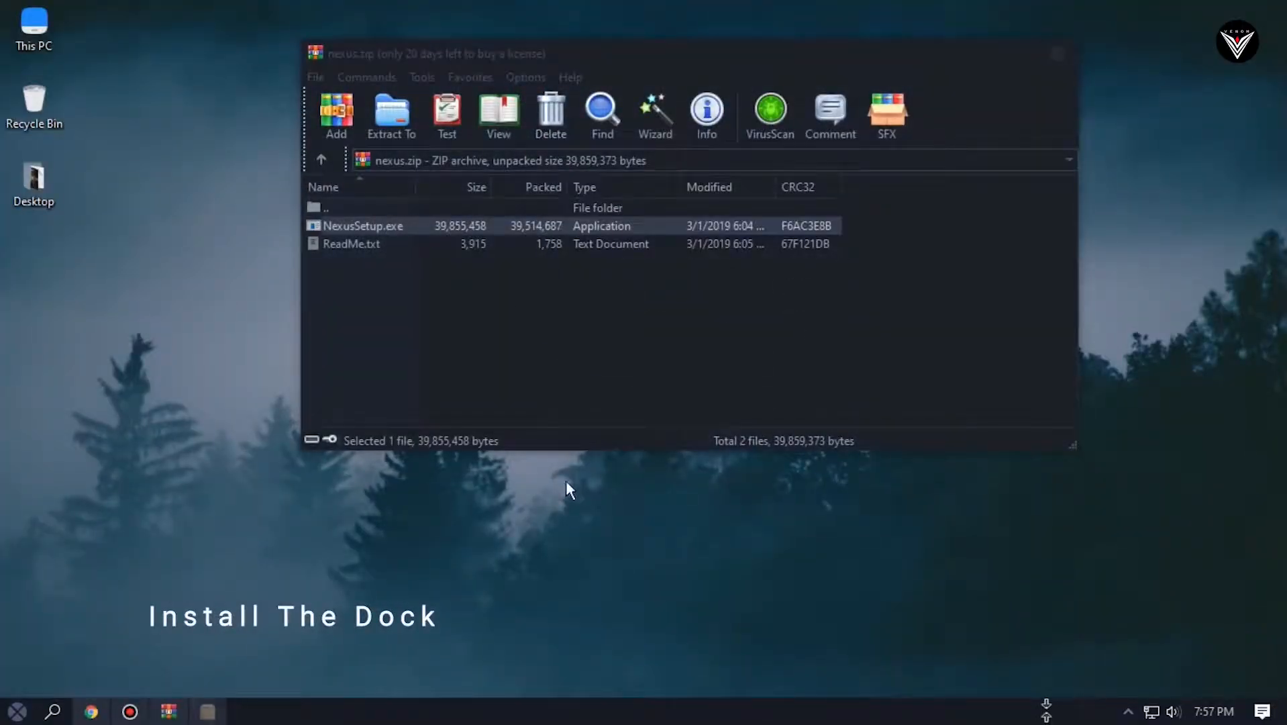
left_click(661, 399)
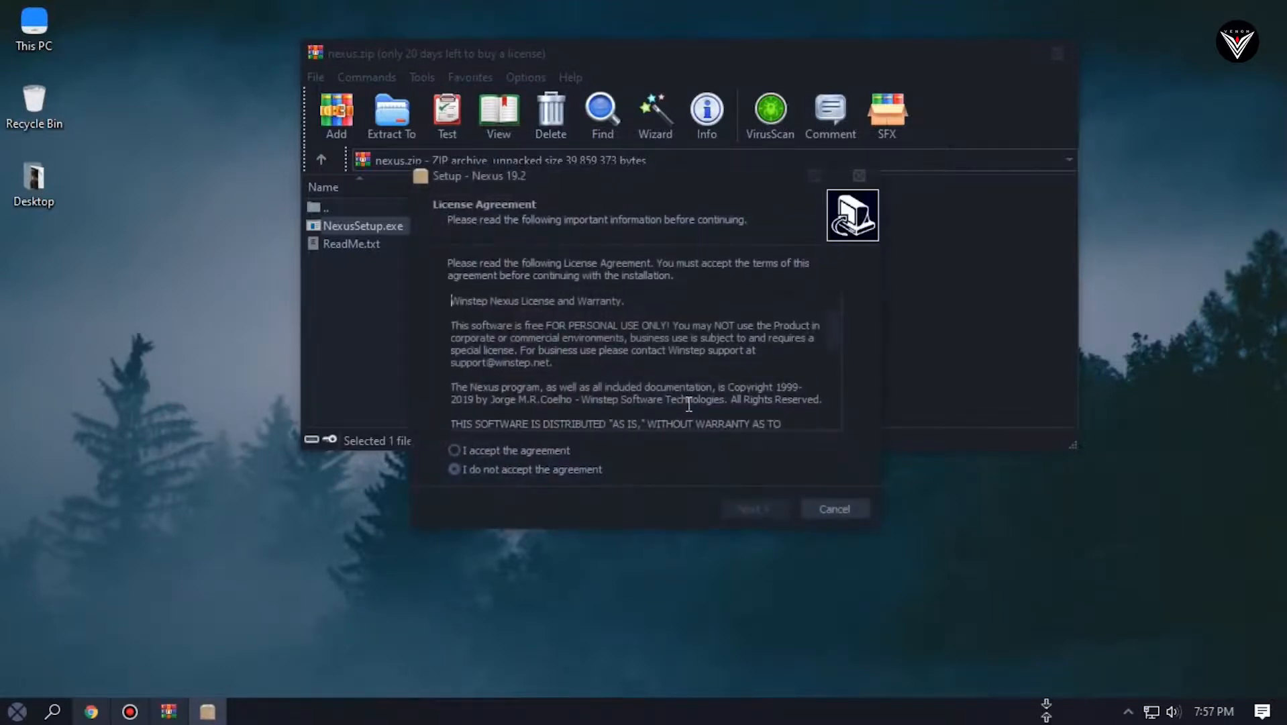
left_click(481, 448)
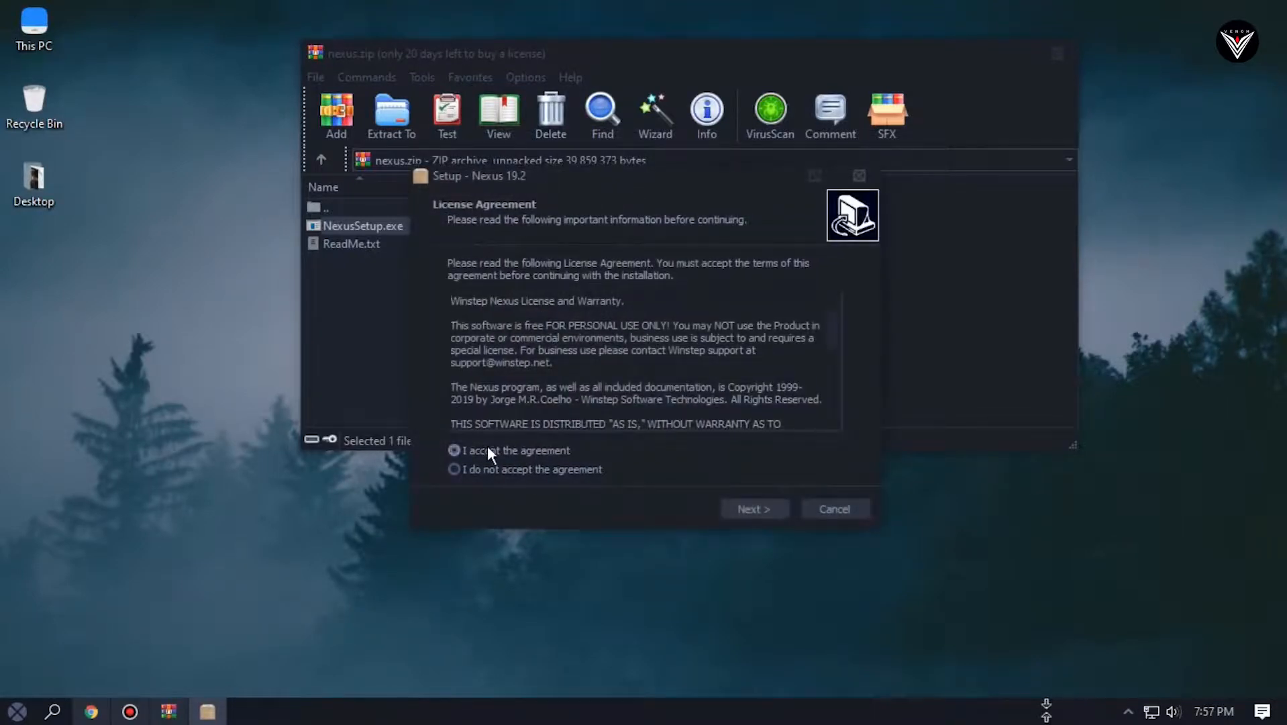
left_click(759, 508)
left_click(766, 505)
left_click(765, 504)
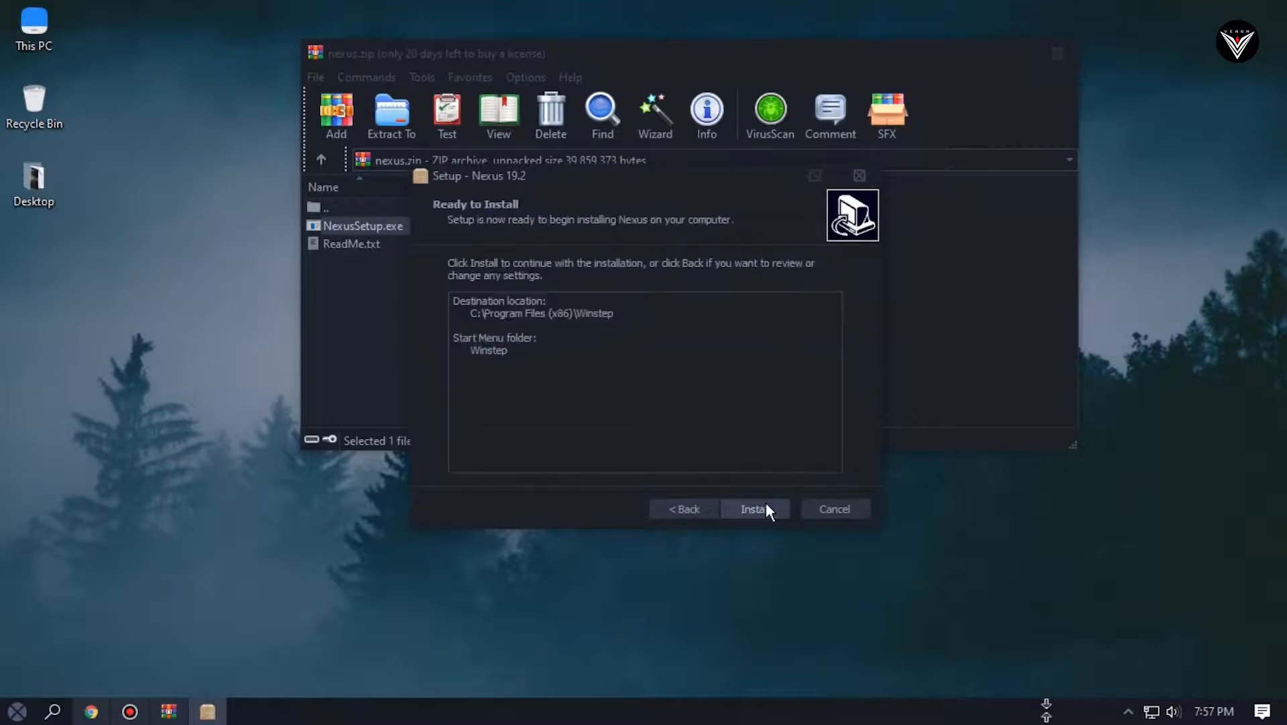
left_click(765, 504)
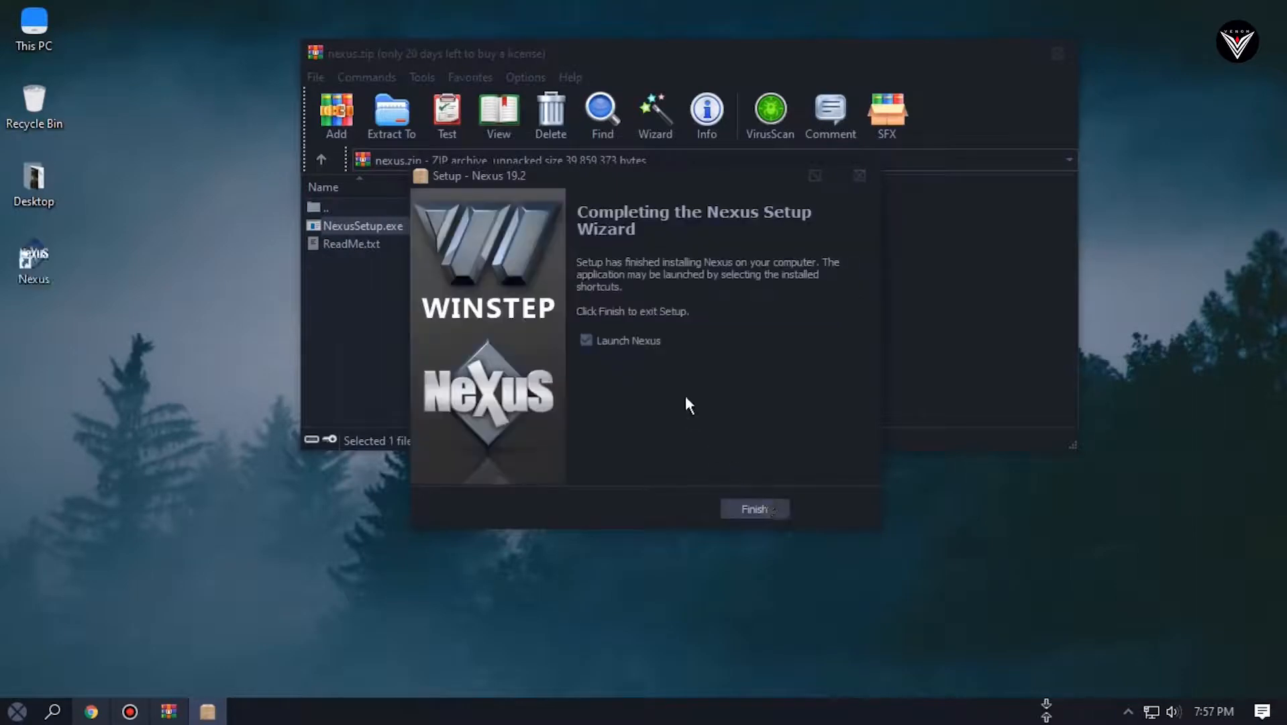
left_click(767, 505)
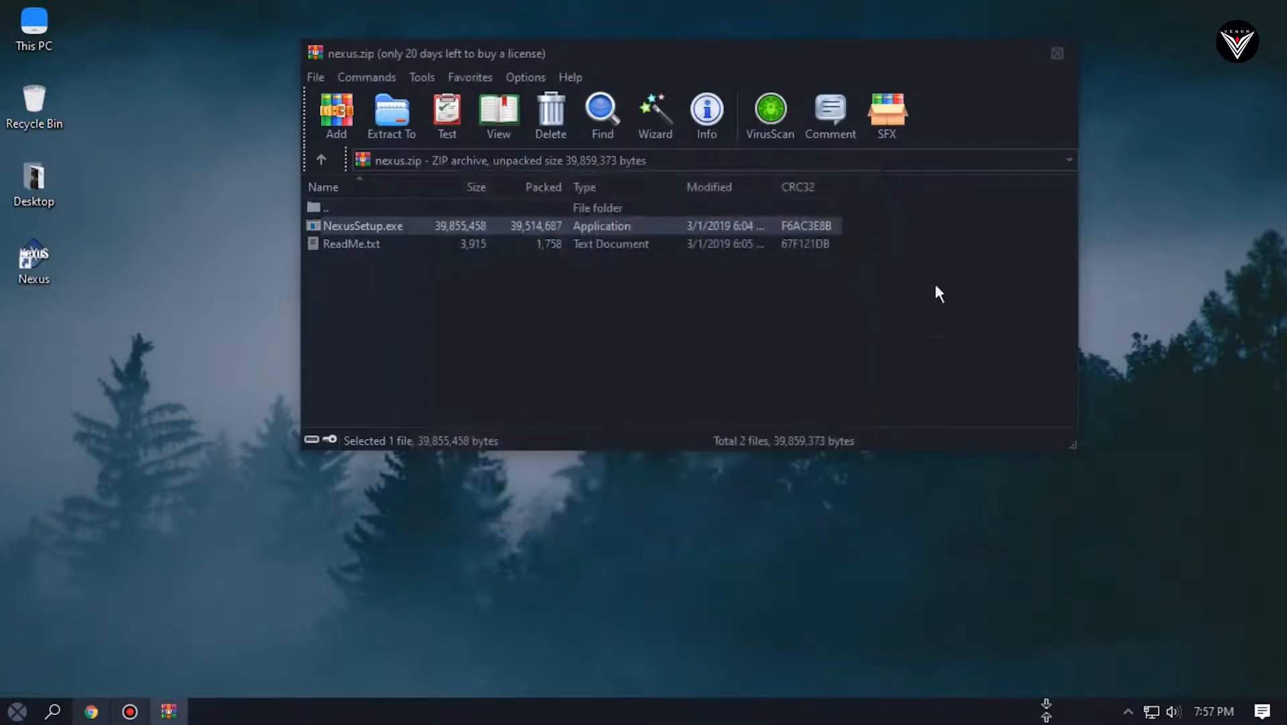
left_click(1055, 54)
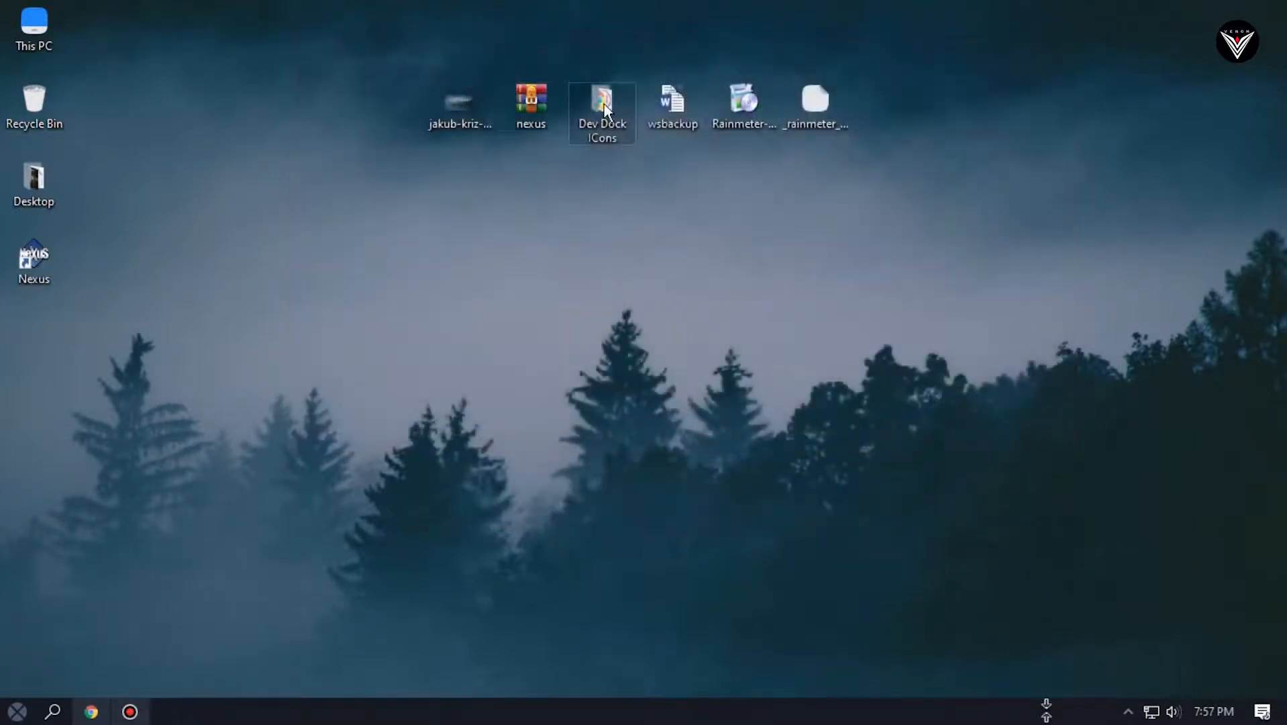
- Copy the Dev Dock ICons folder from the desktop to Local Disk (C:) and close the window
right_click(604, 103)
left_click(662, 569)
double_click(34, 28)
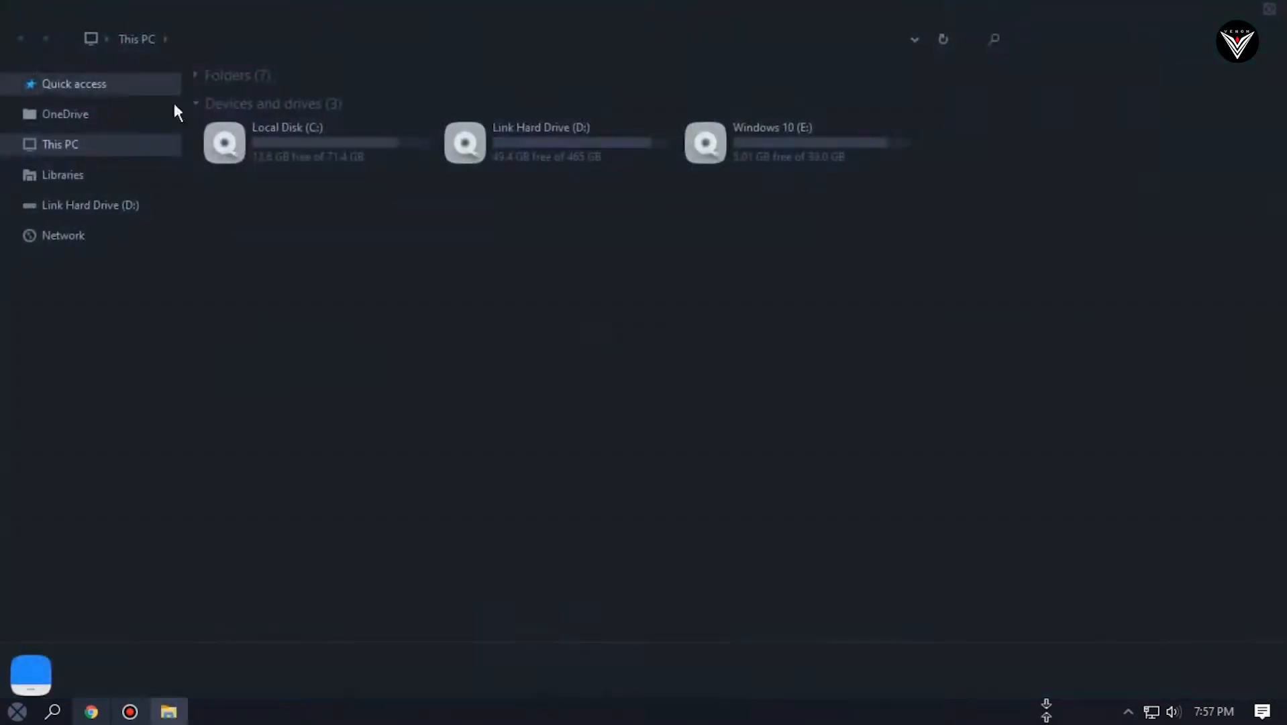
double_click(310, 161)
right_click(347, 457)
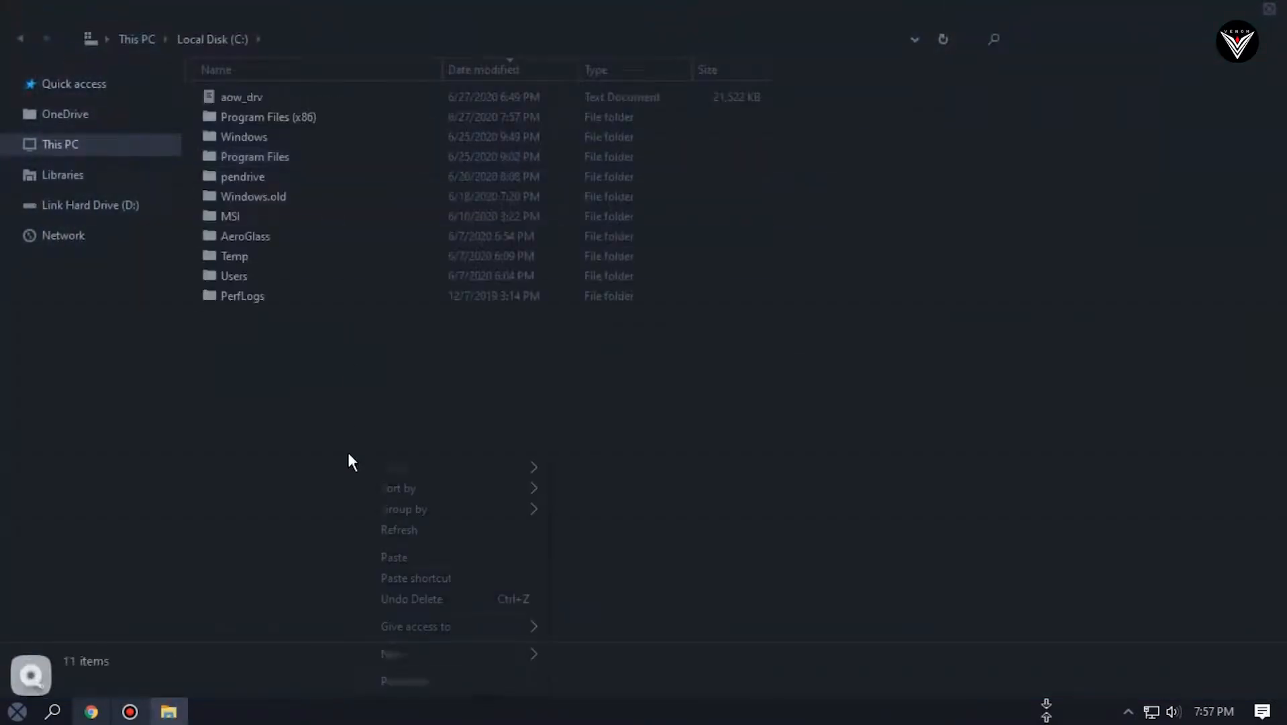
left_click(403, 557)
left_click(407, 505)
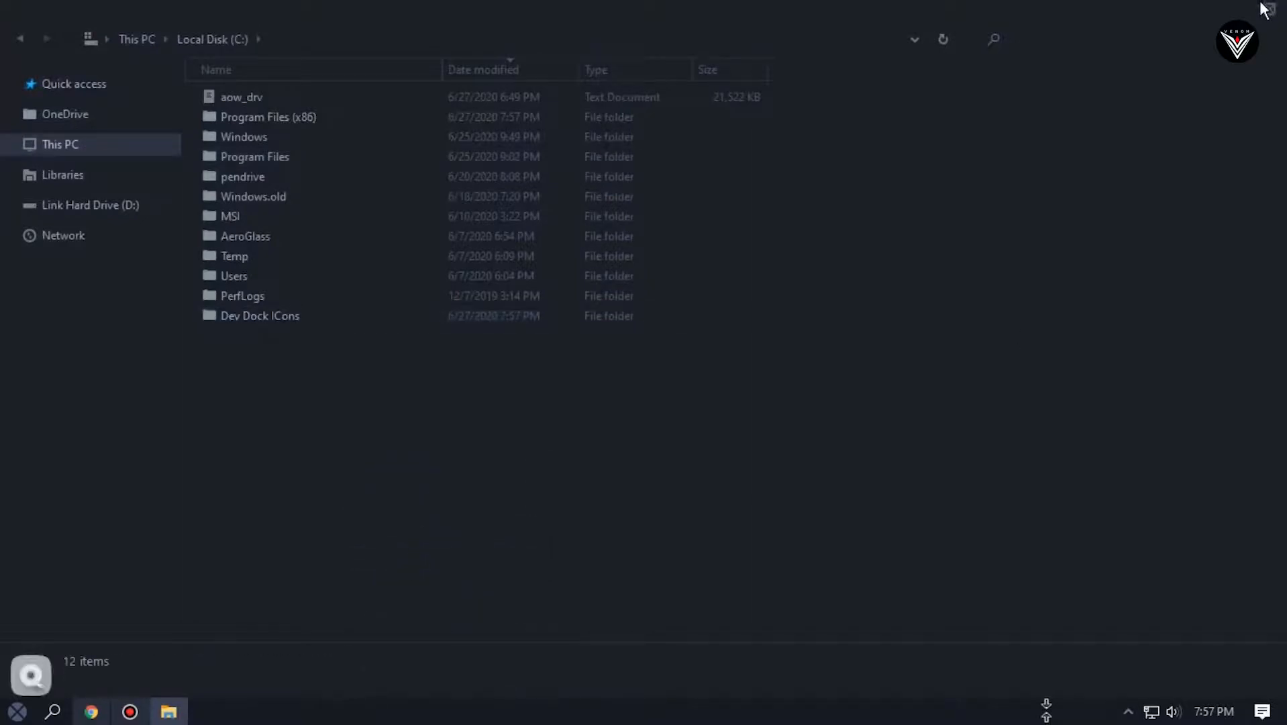
left_click(1265, 9)
- Start Nexus from the desktop and open the dock's Preferences
left_click(52, 256)
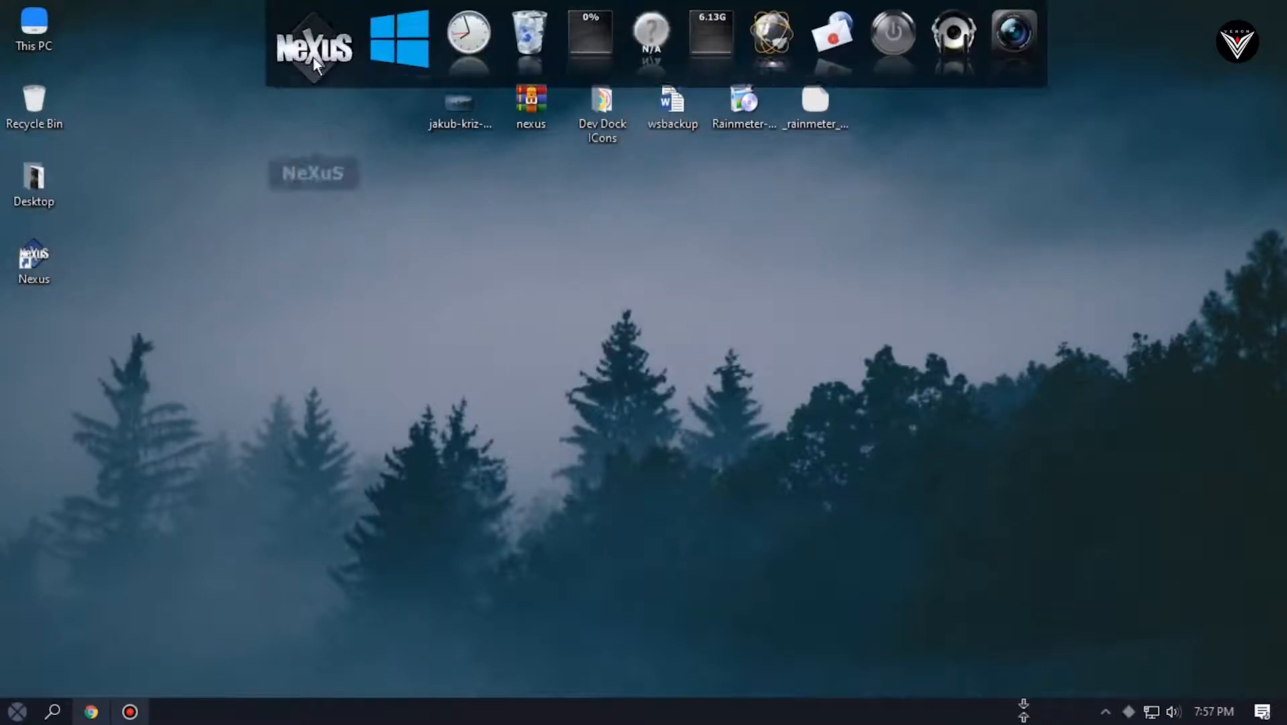
left_click(315, 58)
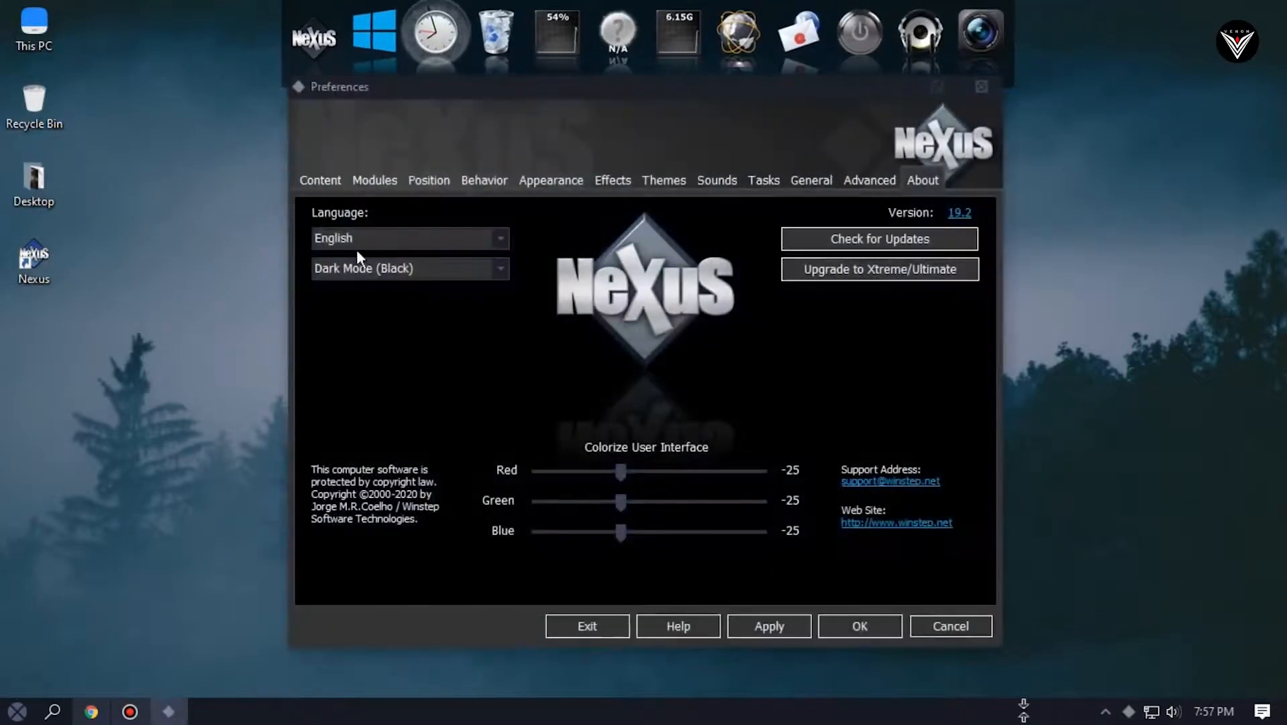
- Restore the Nexus configuration from the wsbackup file on the desktop and close the dock's Preferences
left_click(867, 180)
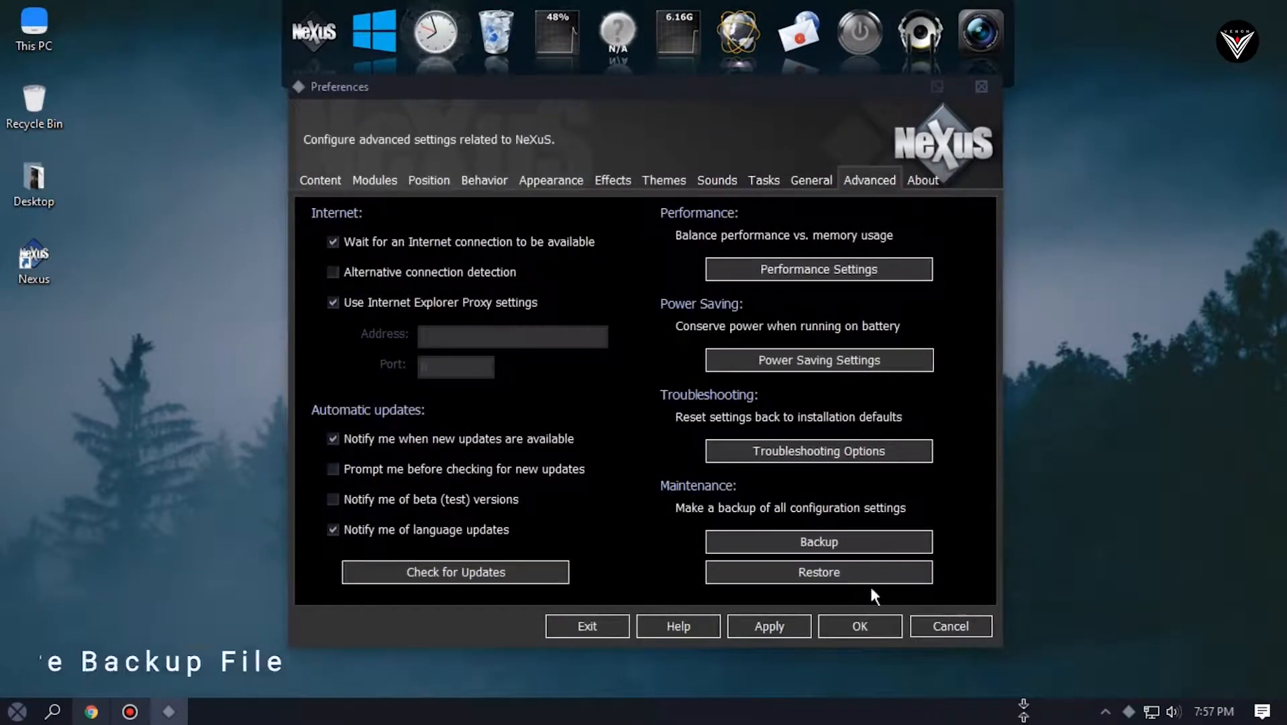
left_click(834, 568)
left_click(374, 252)
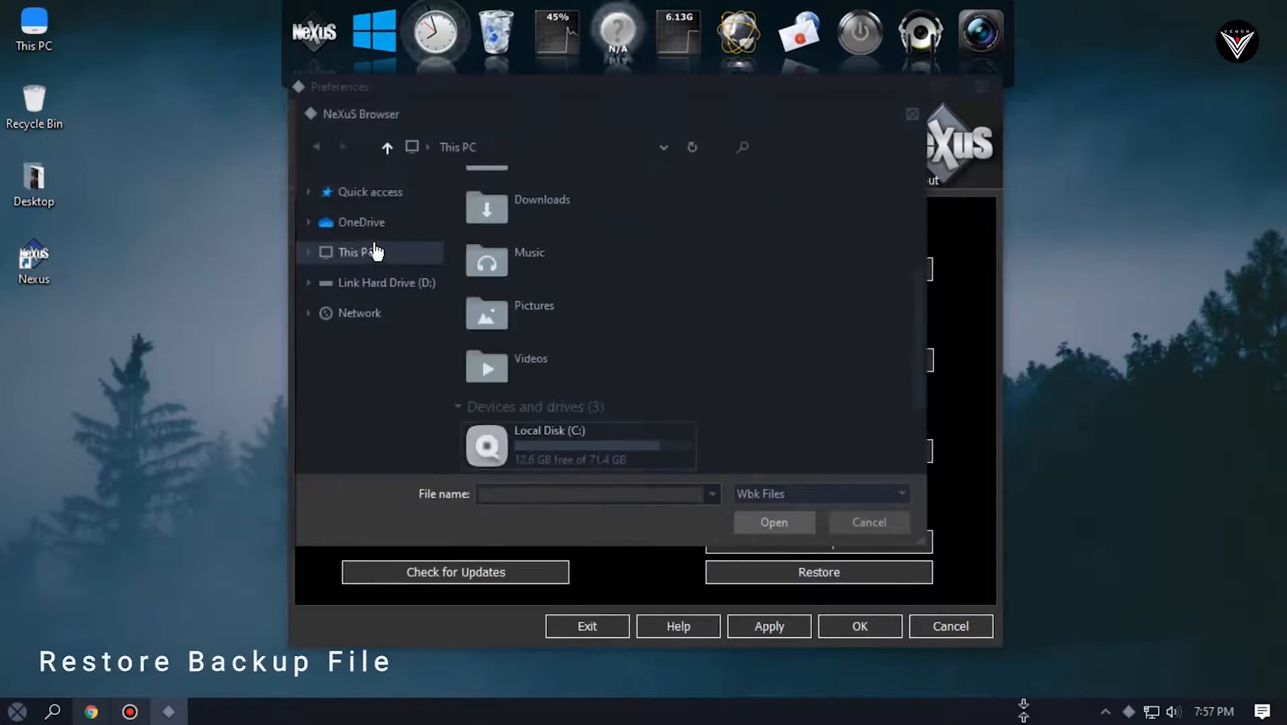
double_click(537, 268)
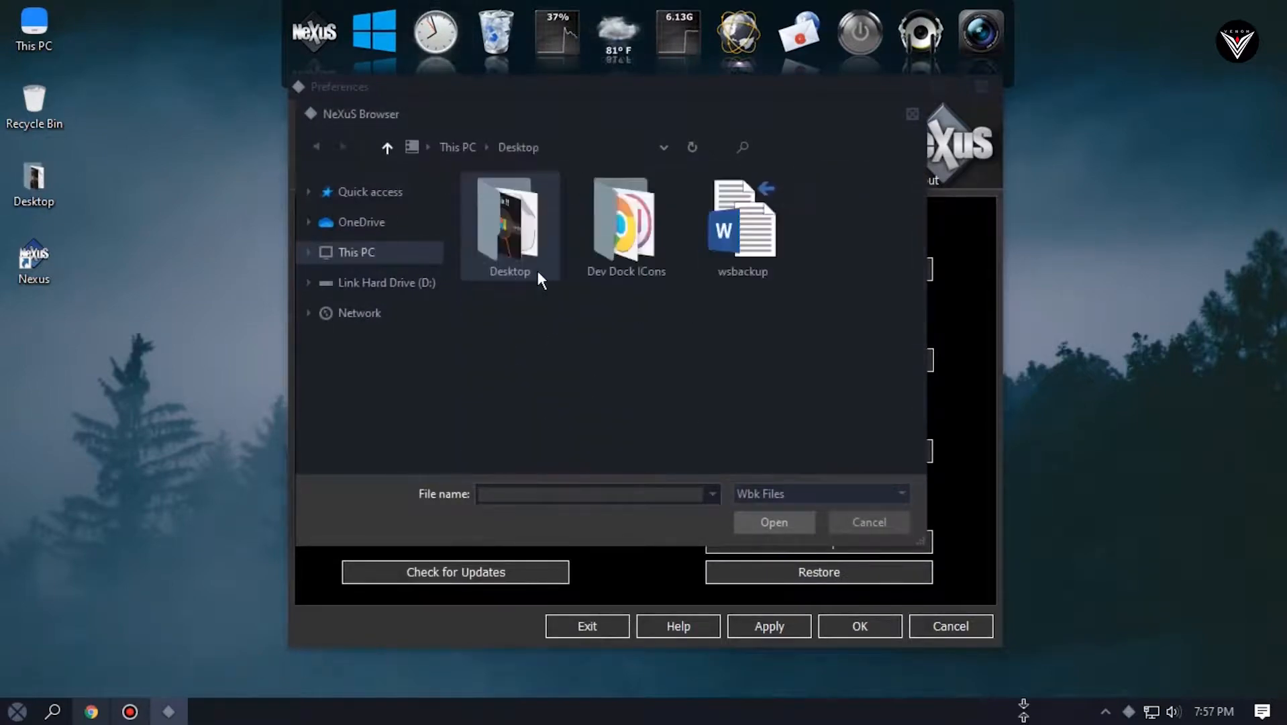
left_click(748, 202)
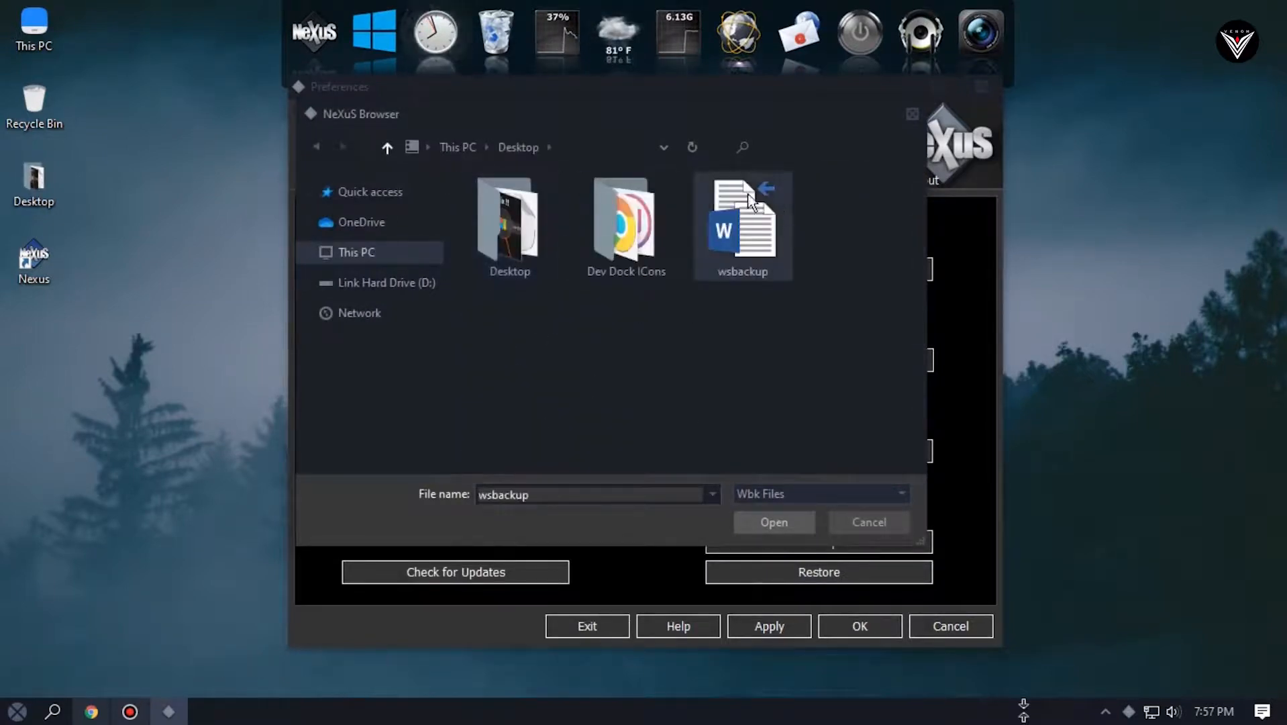
double_click(753, 231)
left_click_drag(726, 82, 717, 39)
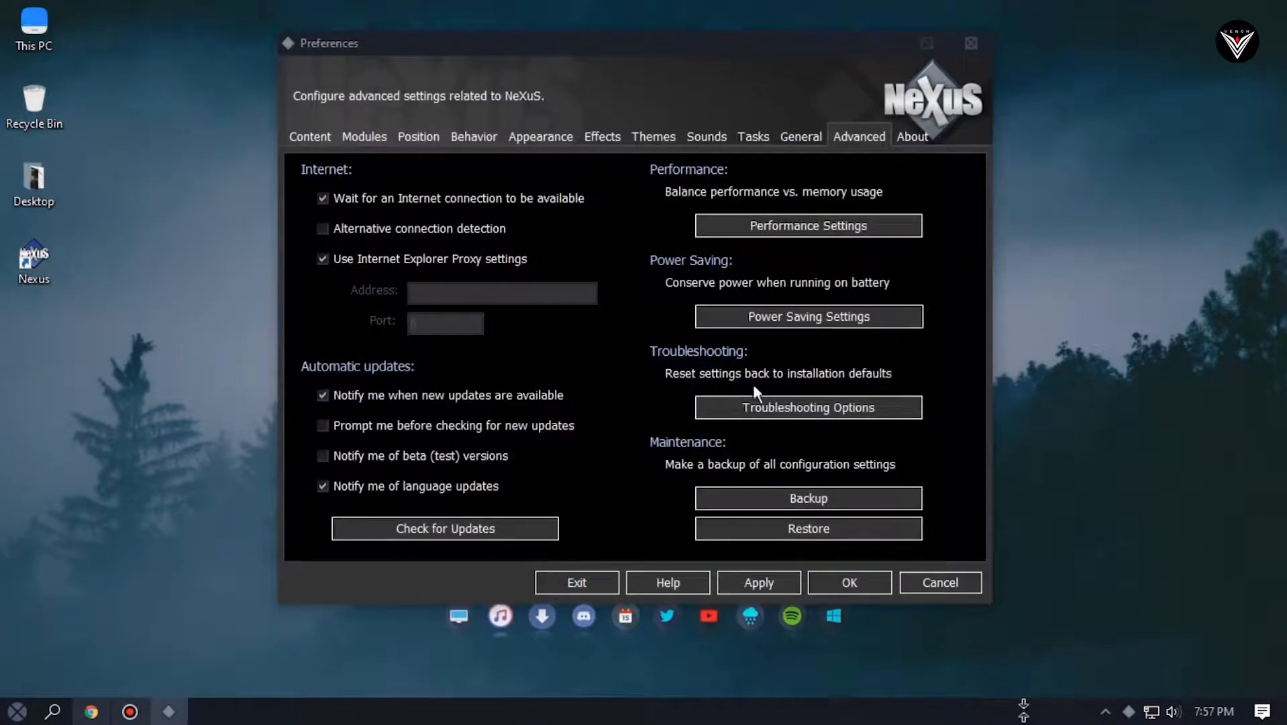
left_click(831, 580)
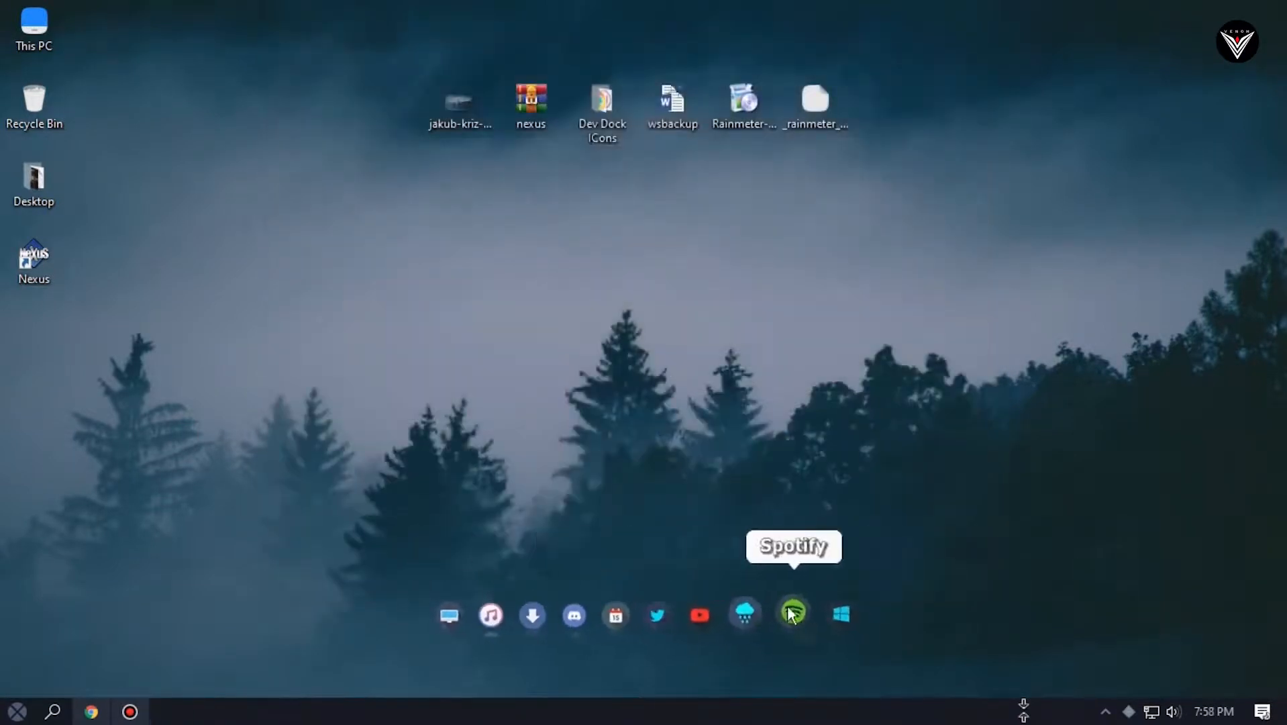
- Open the Dev Dock ICons folder on Local Disk (C:) in a floating window enlarged to show the icons above the dock
double_click(28, 38)
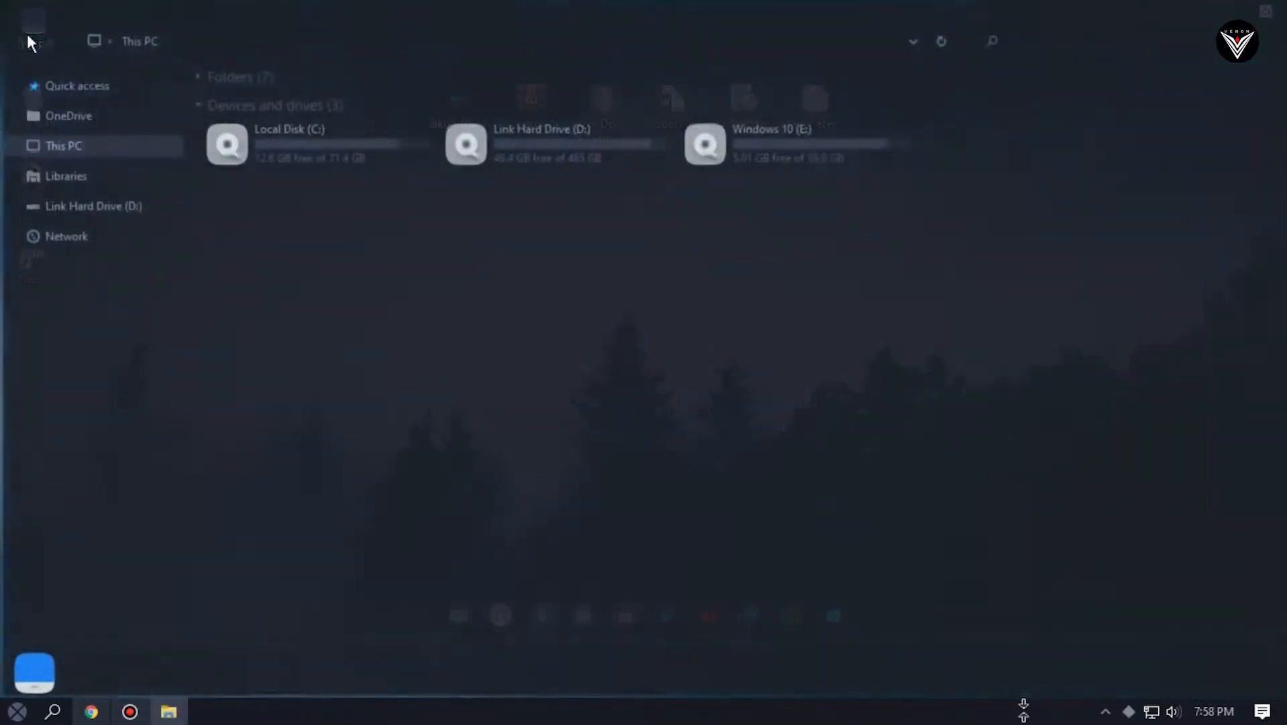
double_click(246, 135)
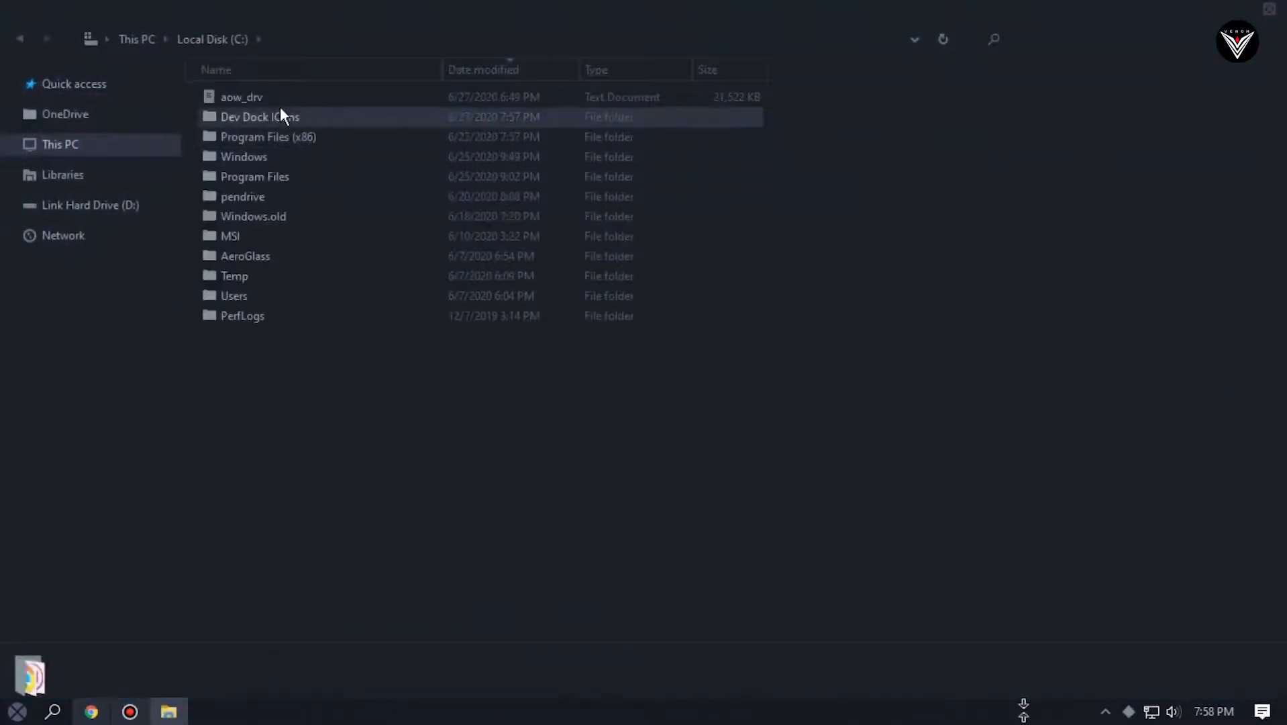
double_click(280, 111)
left_click_drag(445, 9, 604, 58)
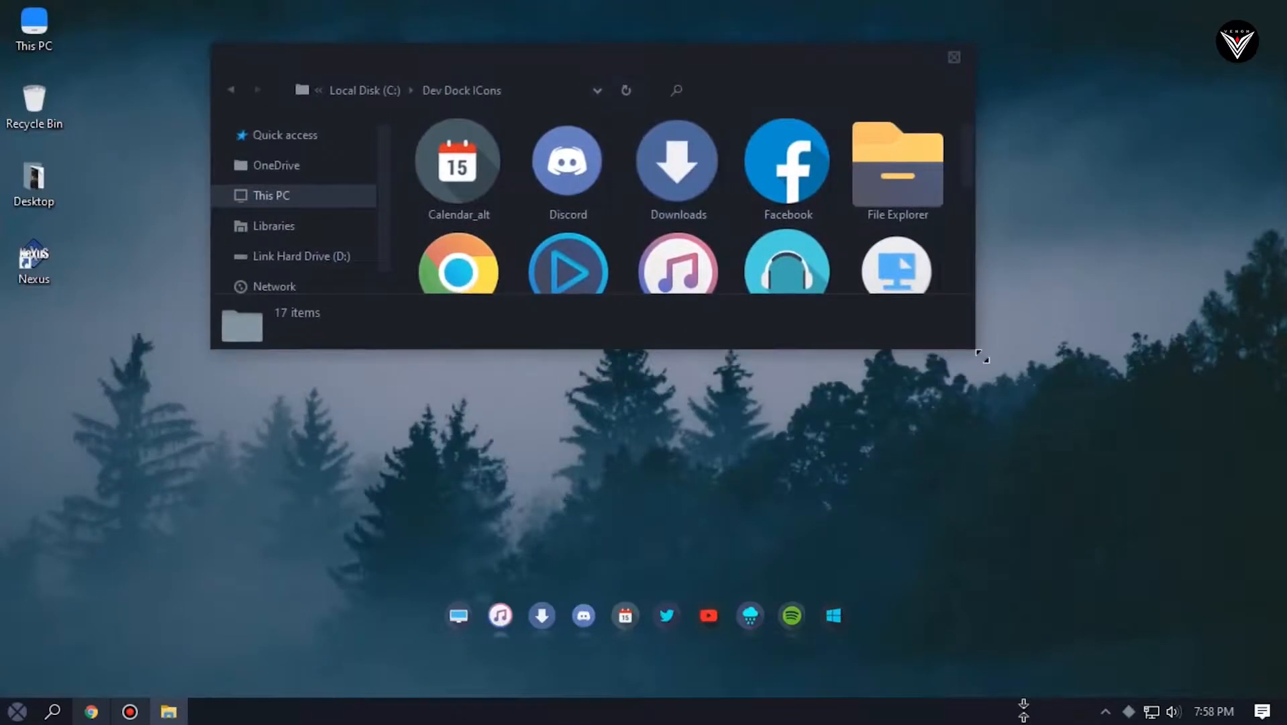
left_click_drag(977, 353, 1176, 460)
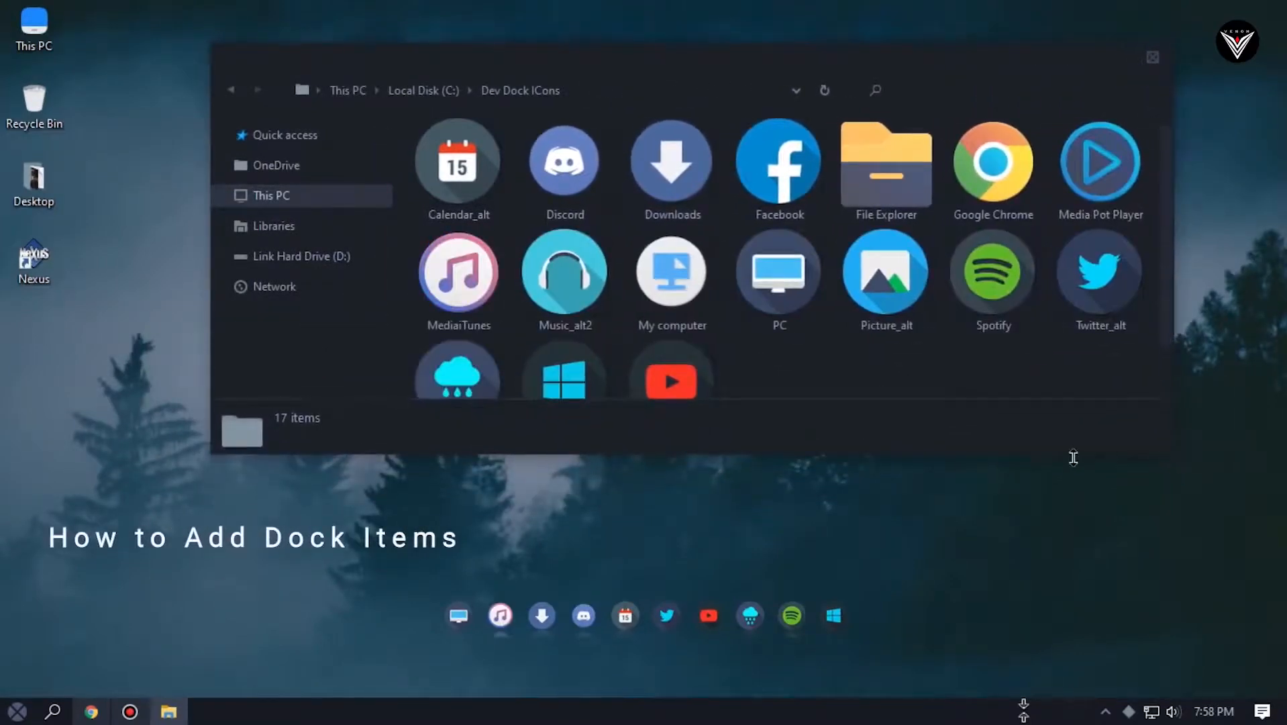
- Add PotPlayer 64 bit to the dock between the weather and Spotify items and give it the Media Pot Player icon
left_click(1093, 192)
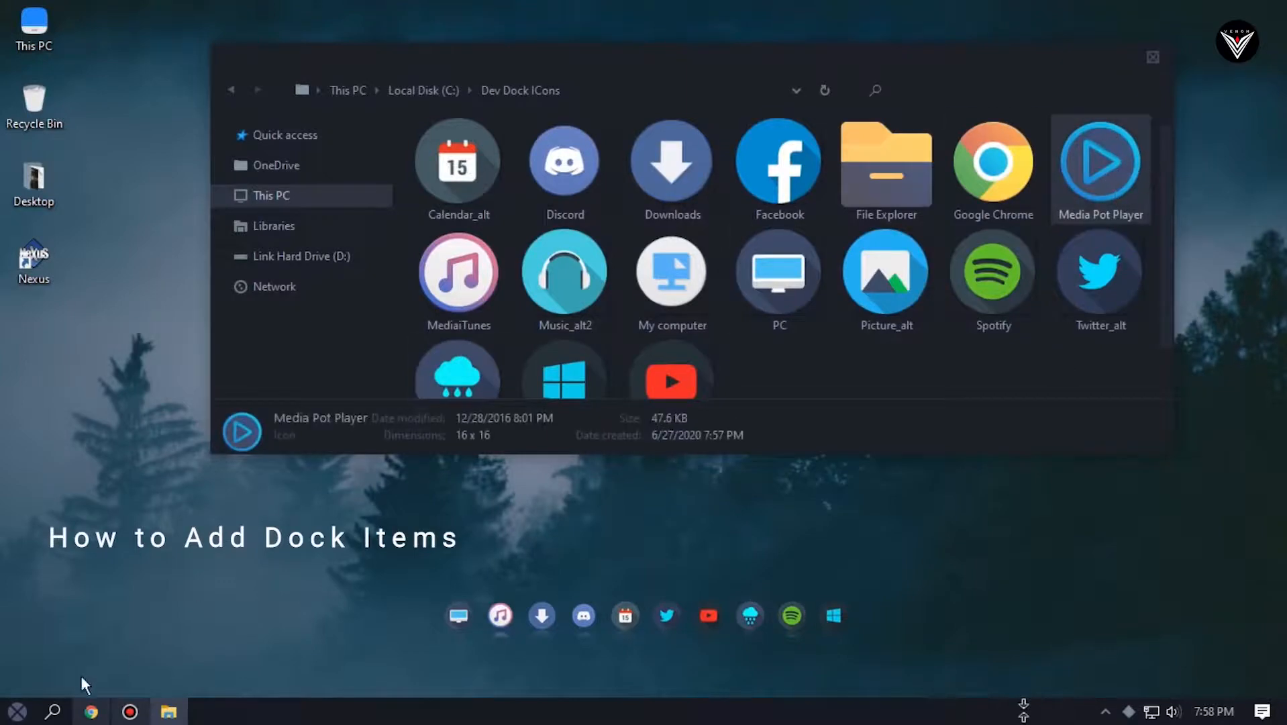
left_click(17, 711)
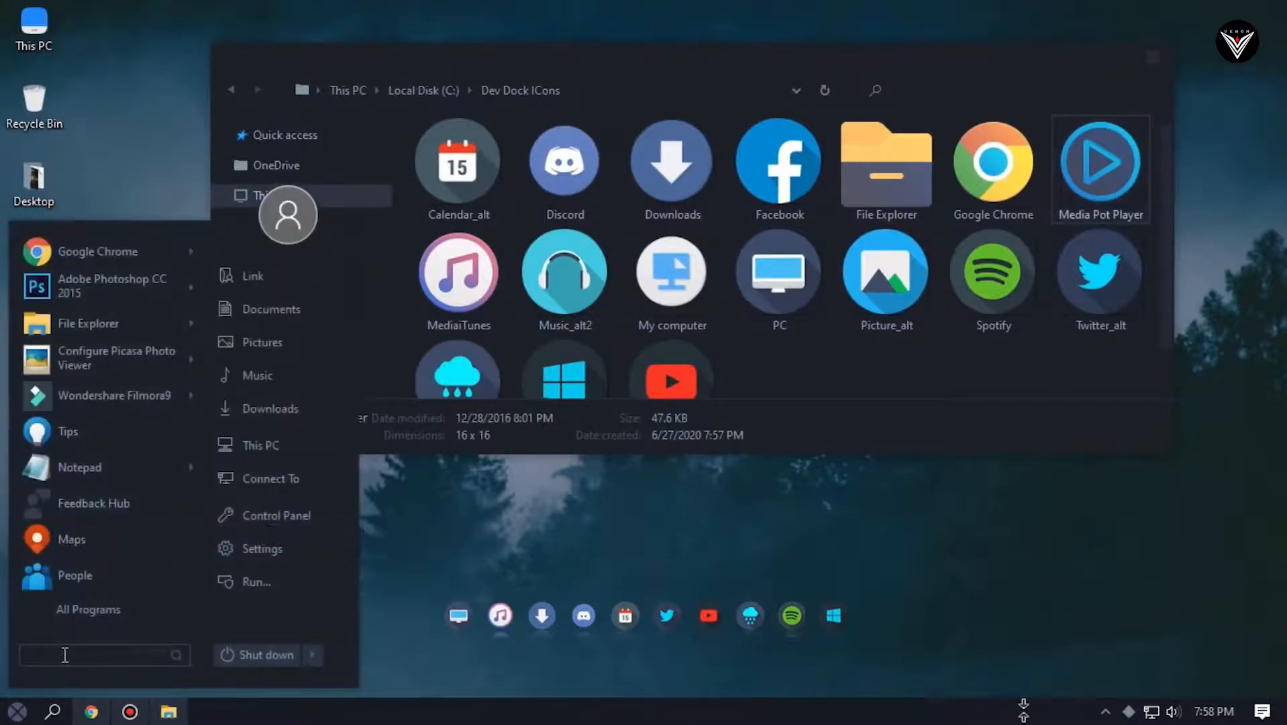
type("pot")
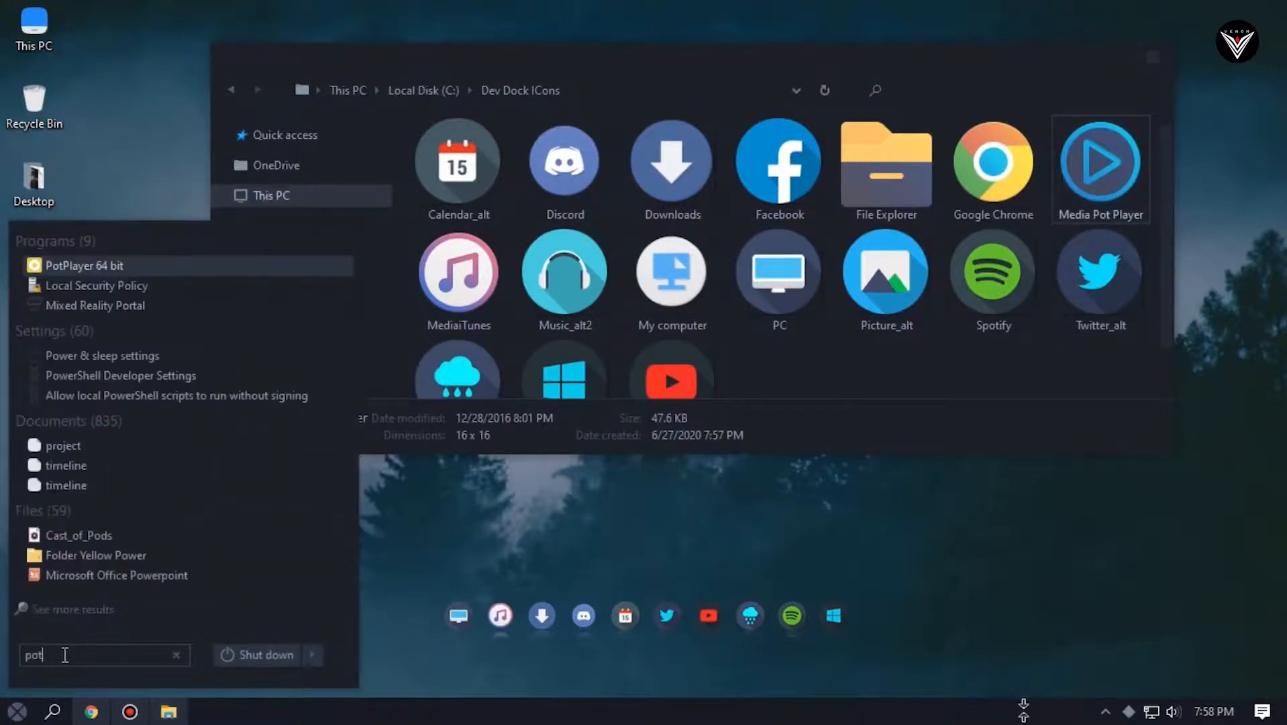
left_click_drag(94, 266, 771, 610)
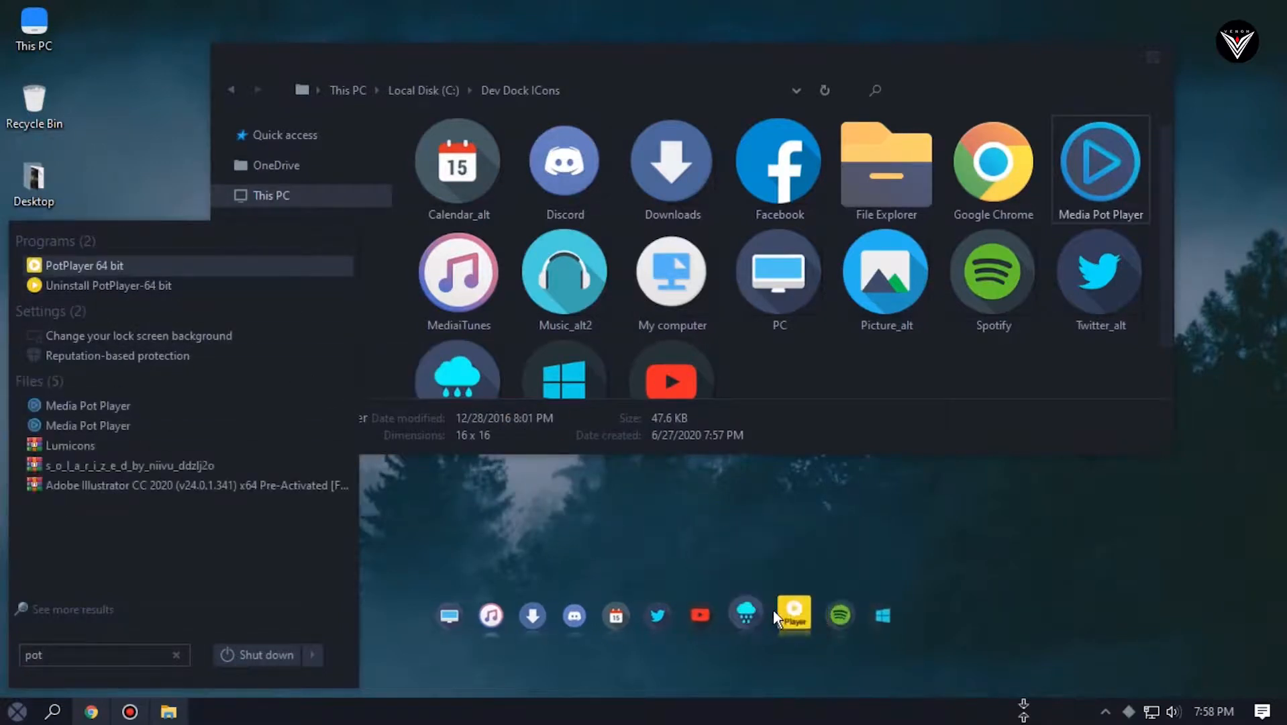
left_click_drag(1121, 151, 762, 609)
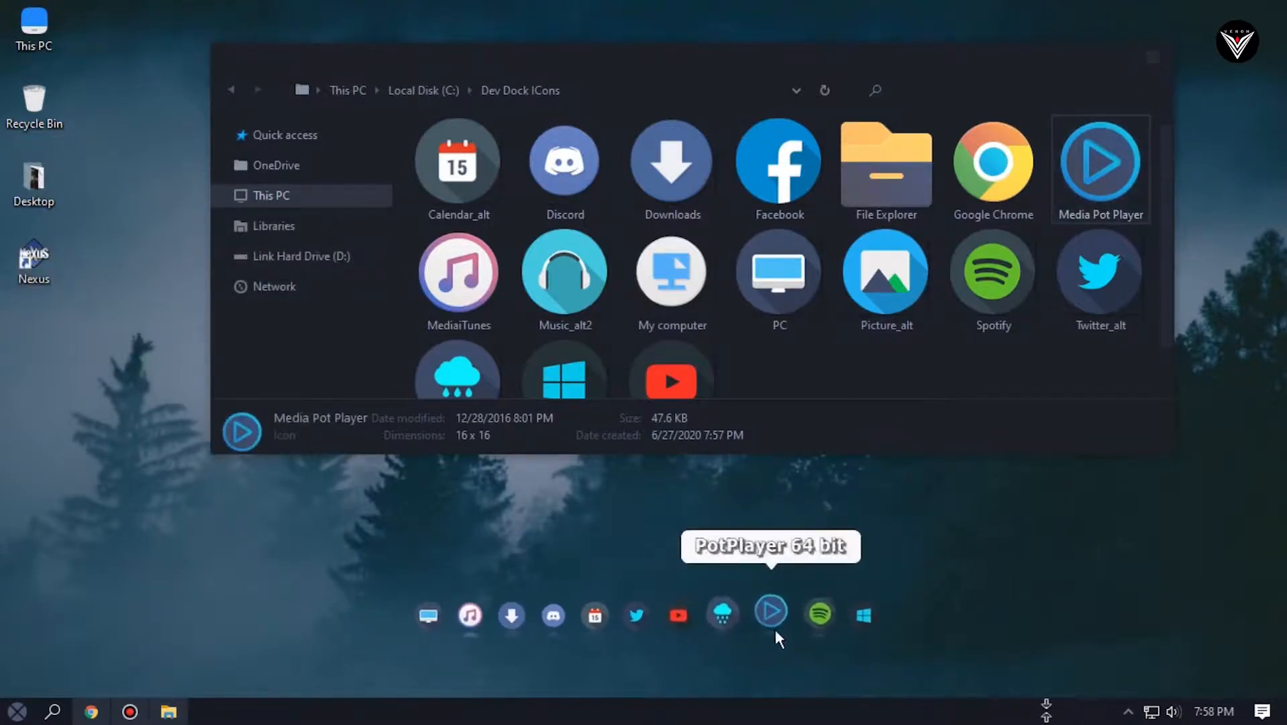
- Insert a Folder item for Pictures after Spotify in the dock, apply the Picture_alt icon to it, and close the icon folder
right_click(810, 616)
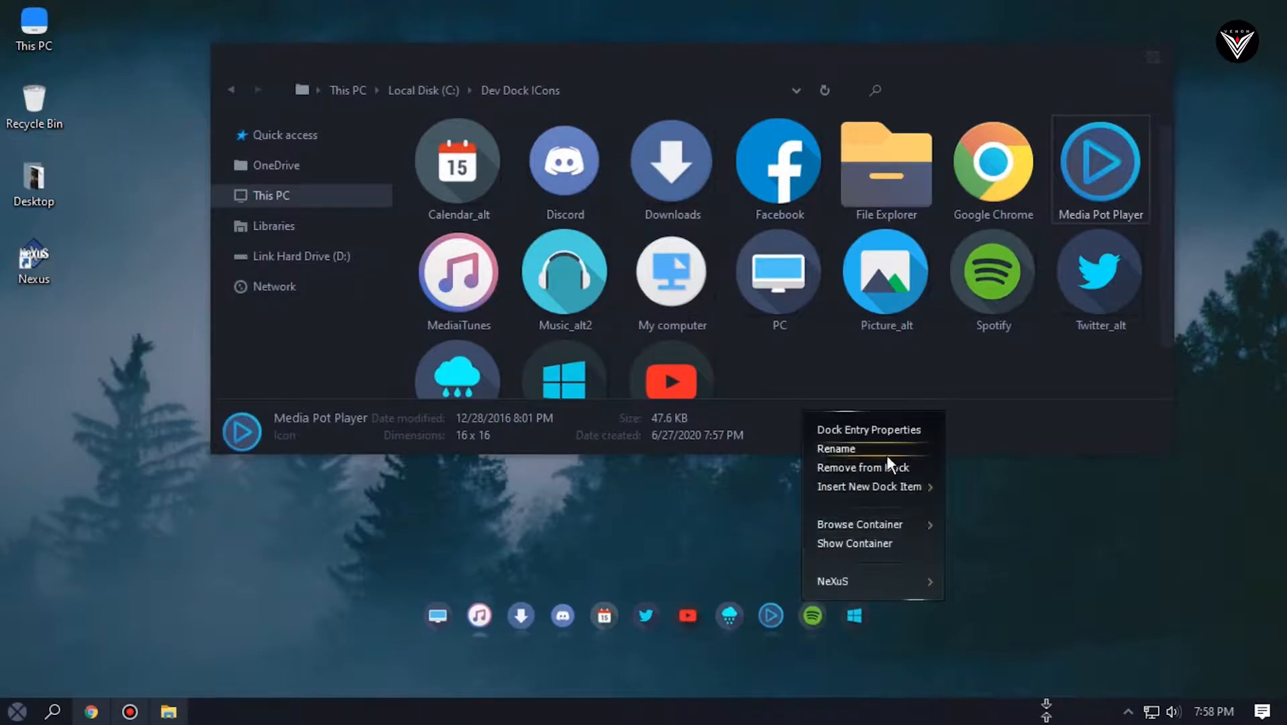
mouse_move(919, 483)
left_click(980, 497)
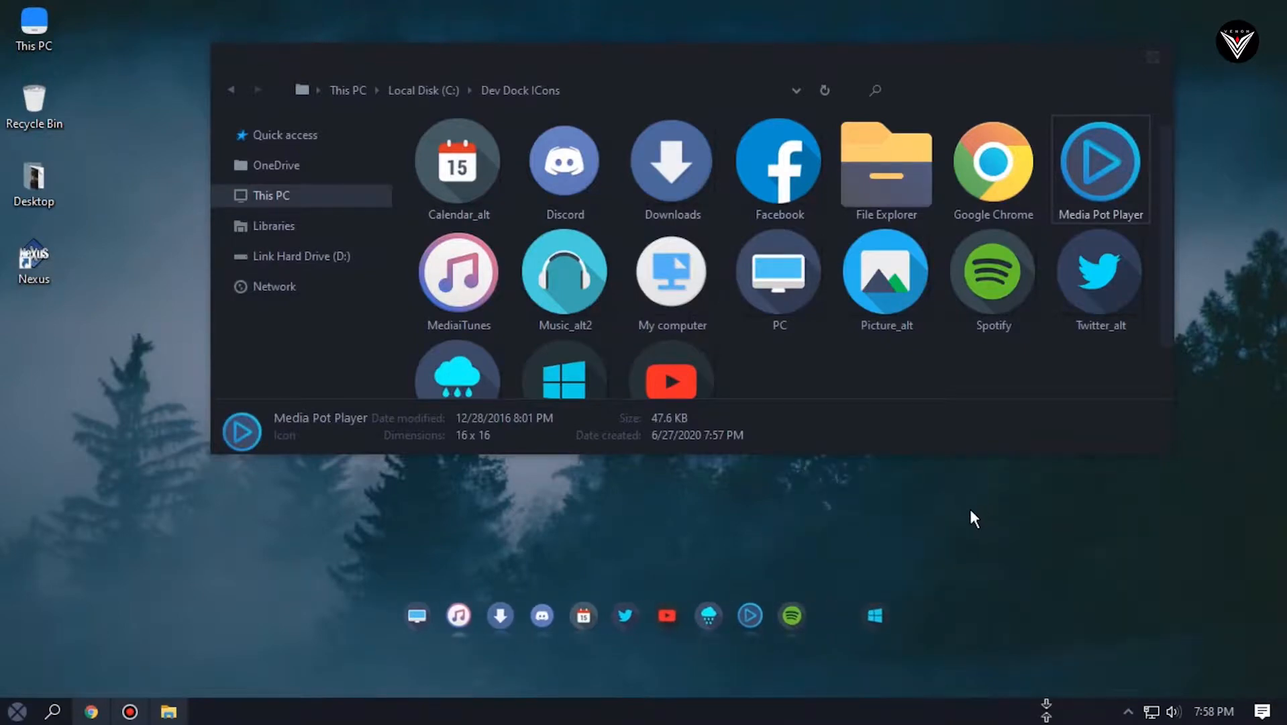
left_click(771, 301)
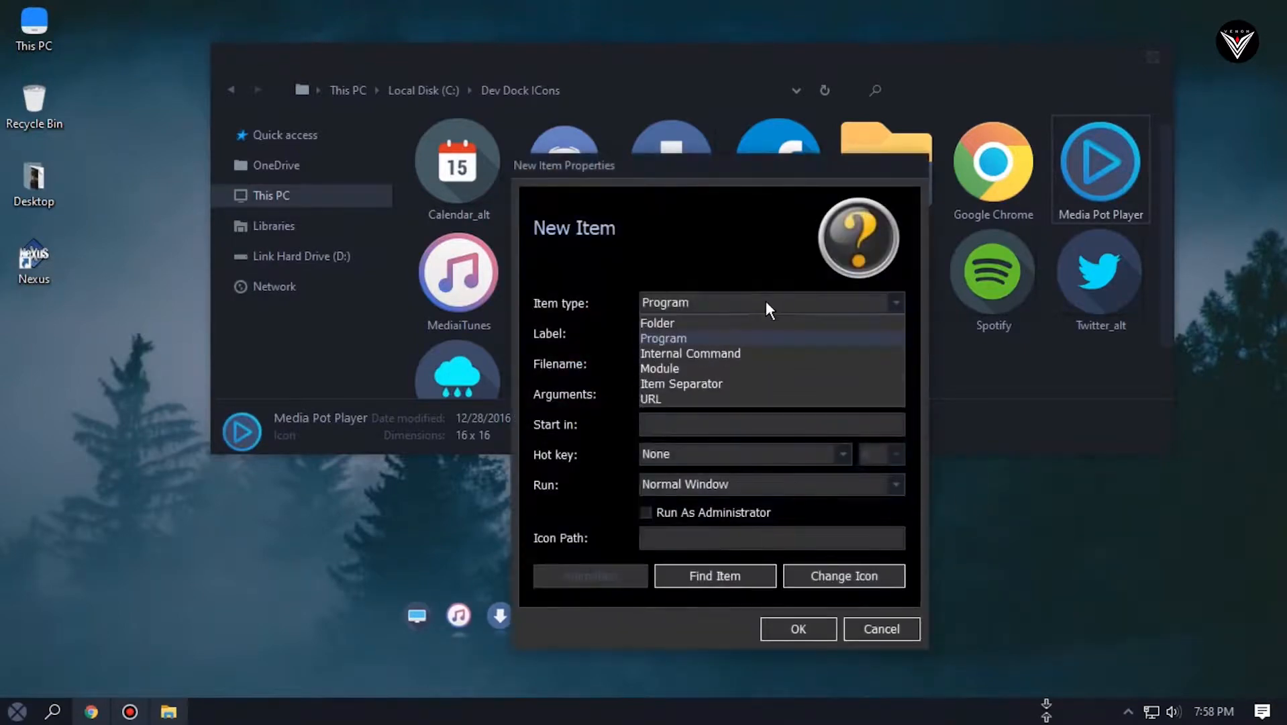
left_click(721, 320)
left_click(754, 575)
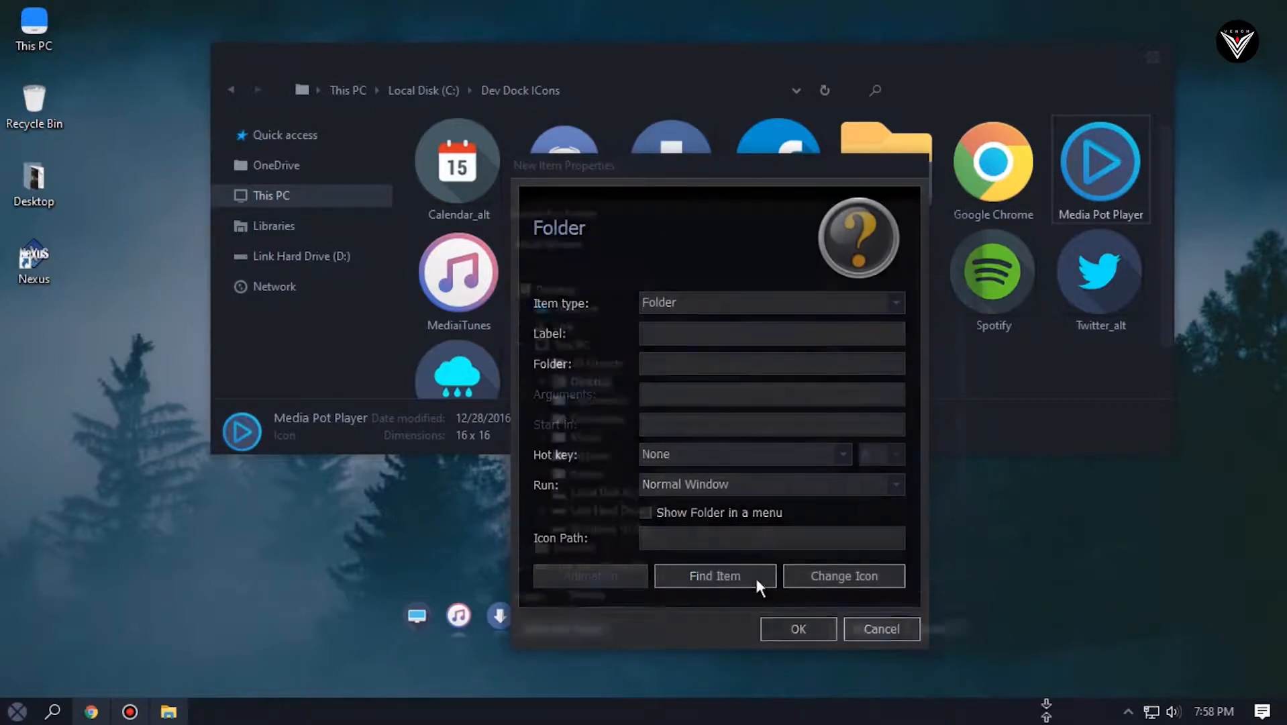
double_click(587, 456)
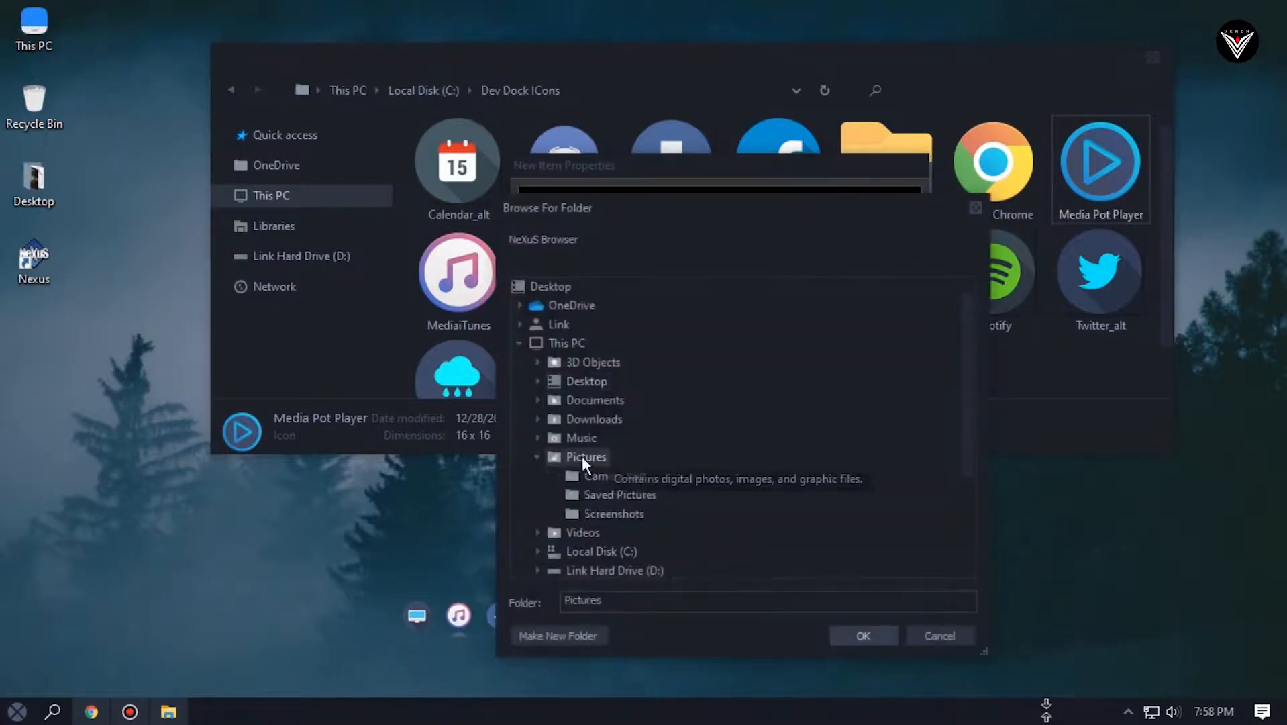
left_click(863, 638)
left_click(819, 628)
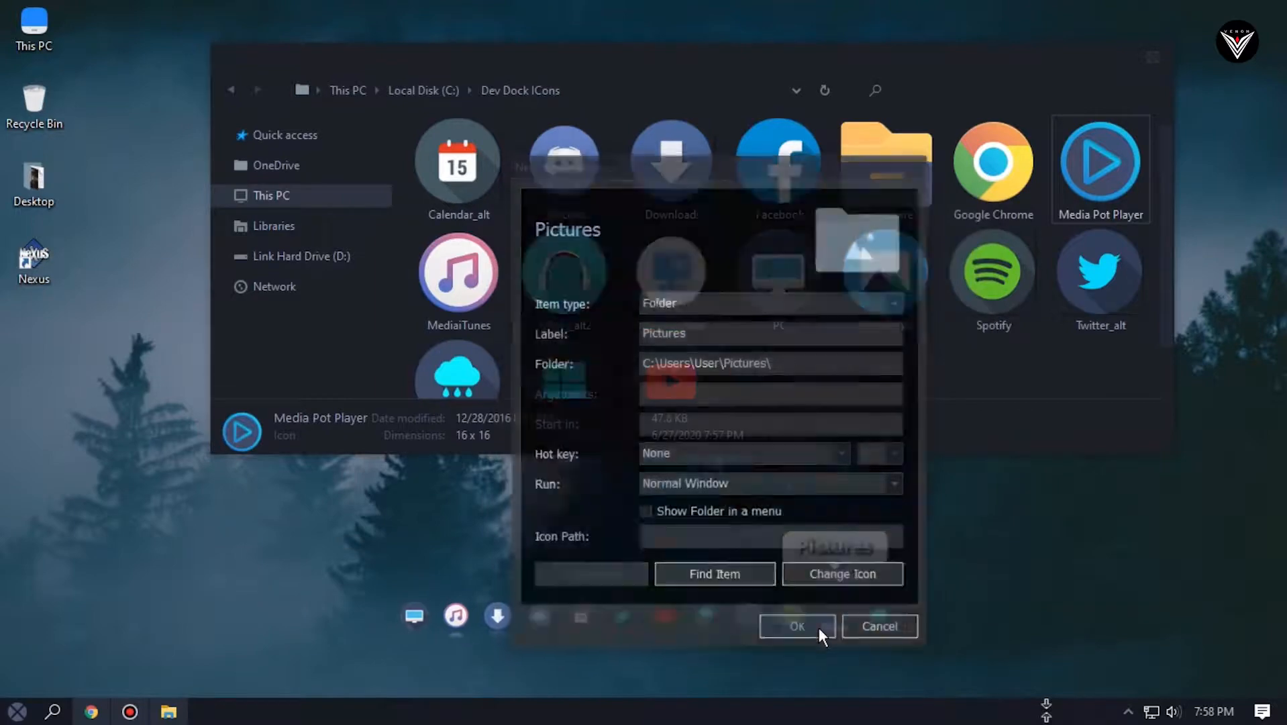
left_click_drag(905, 325, 842, 615)
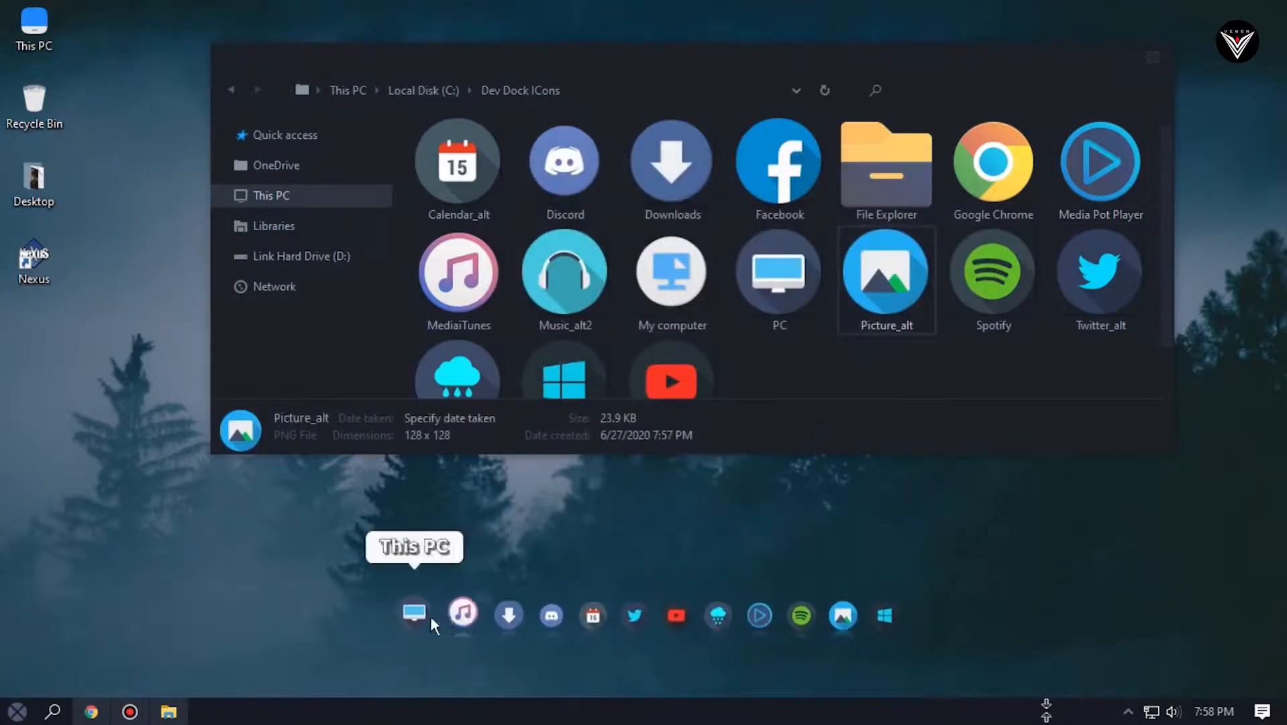
left_click(1153, 54)
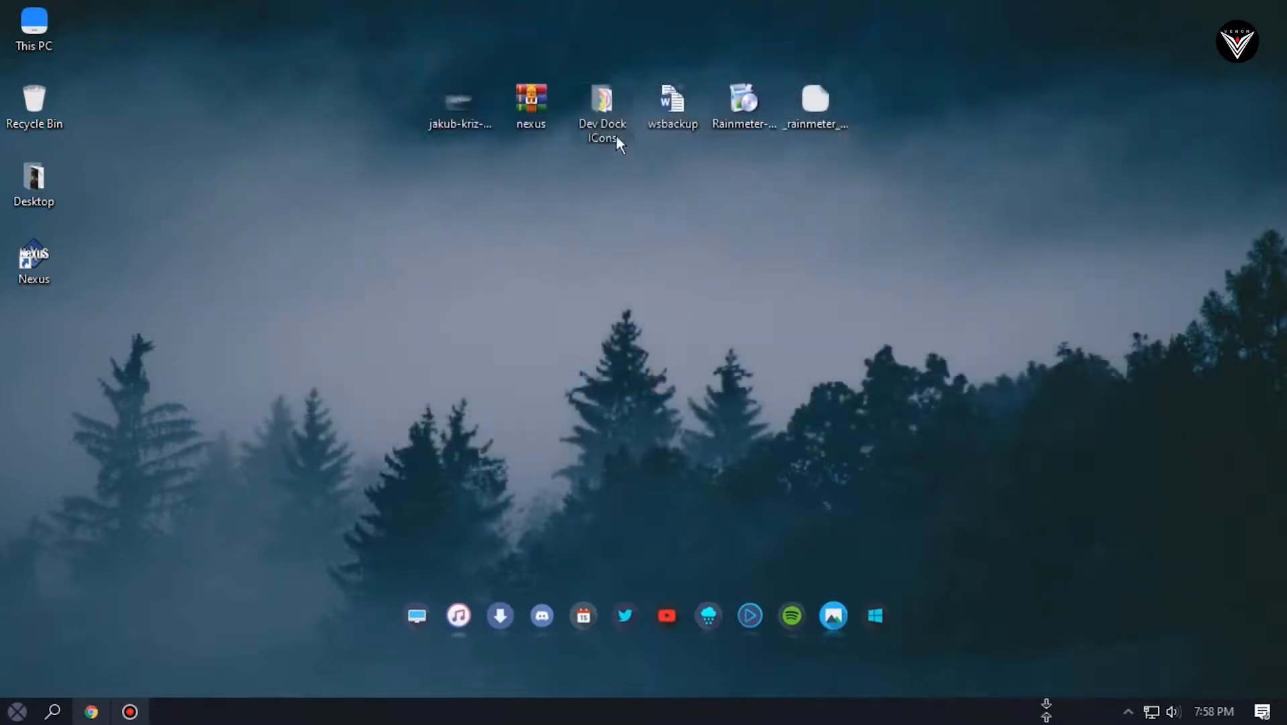
- Install Rainmeter from the setup file on the desktop with English as the installer language
double_click(738, 104)
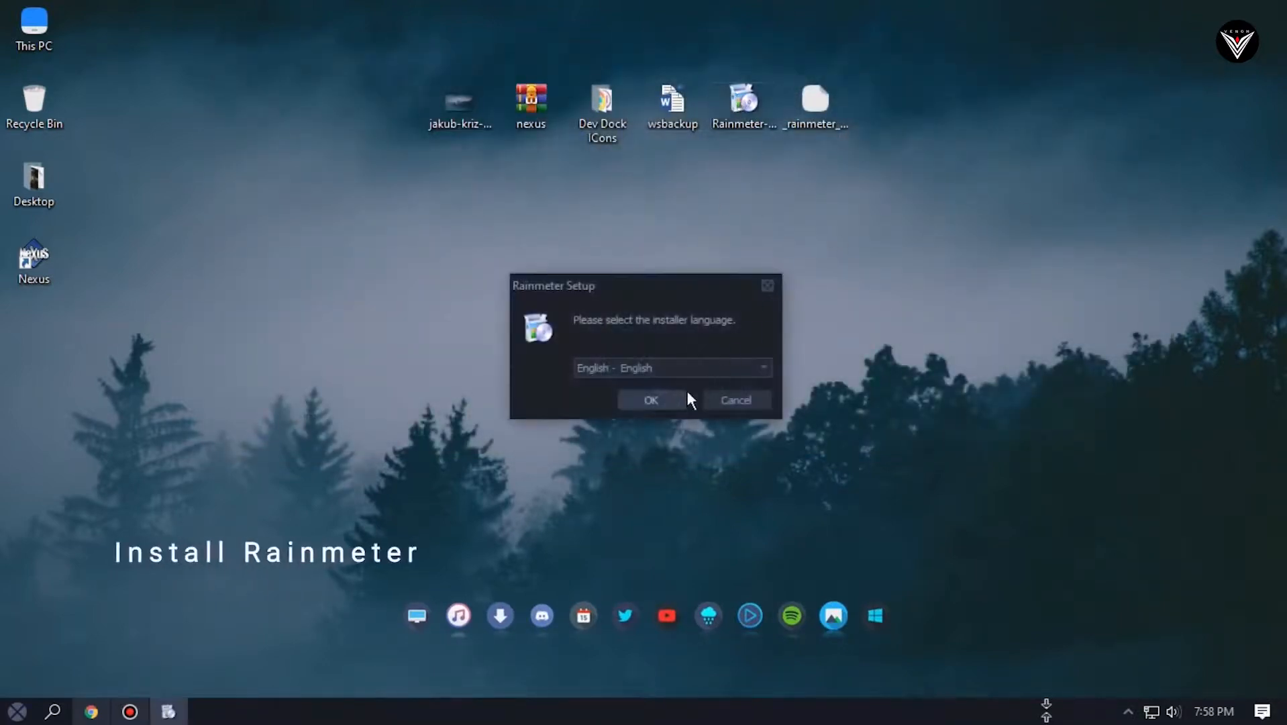
left_click(669, 395)
left_click(746, 512)
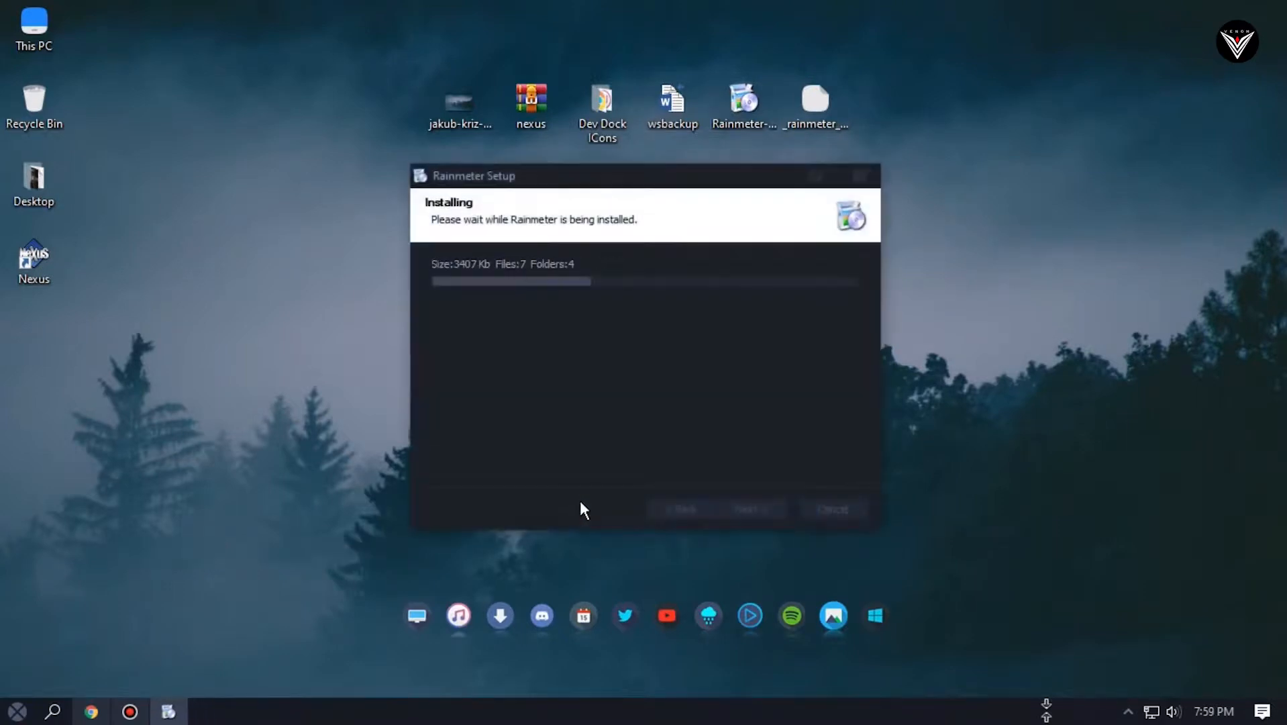
left_click(766, 510)
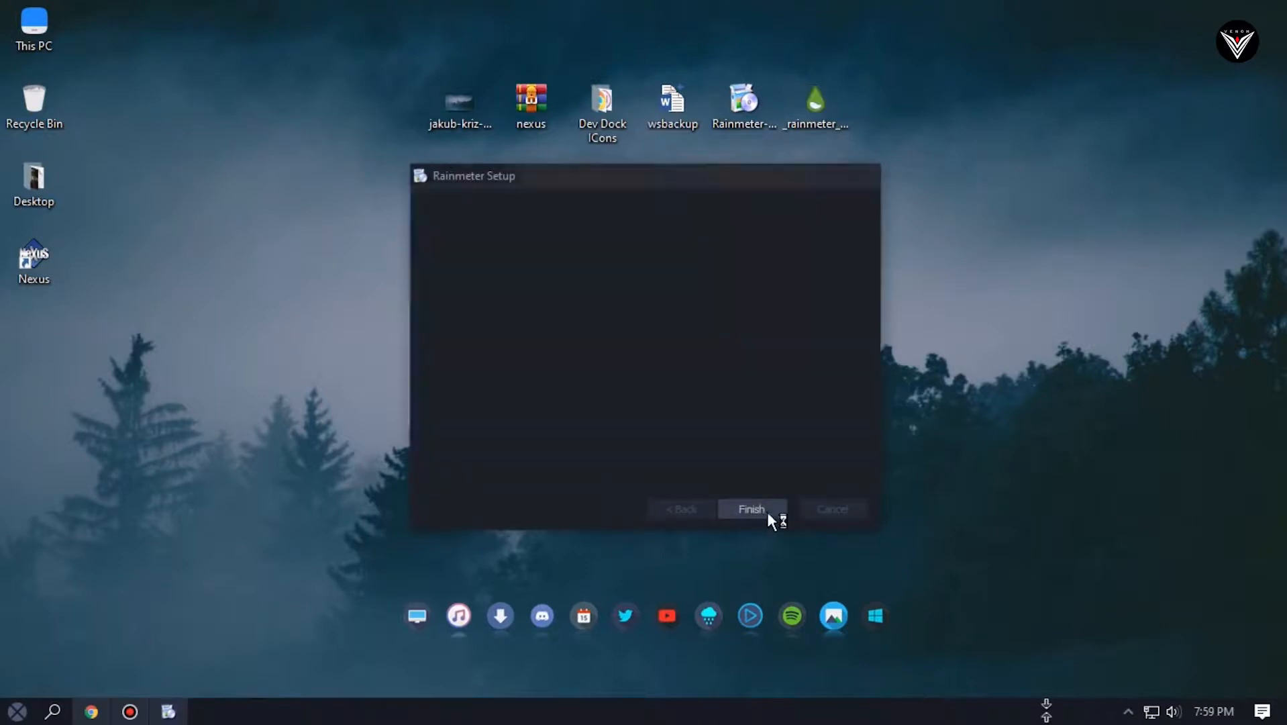
- Unload the default illustro skins: Welcome, Disk, System and the clock
right_click(815, 475)
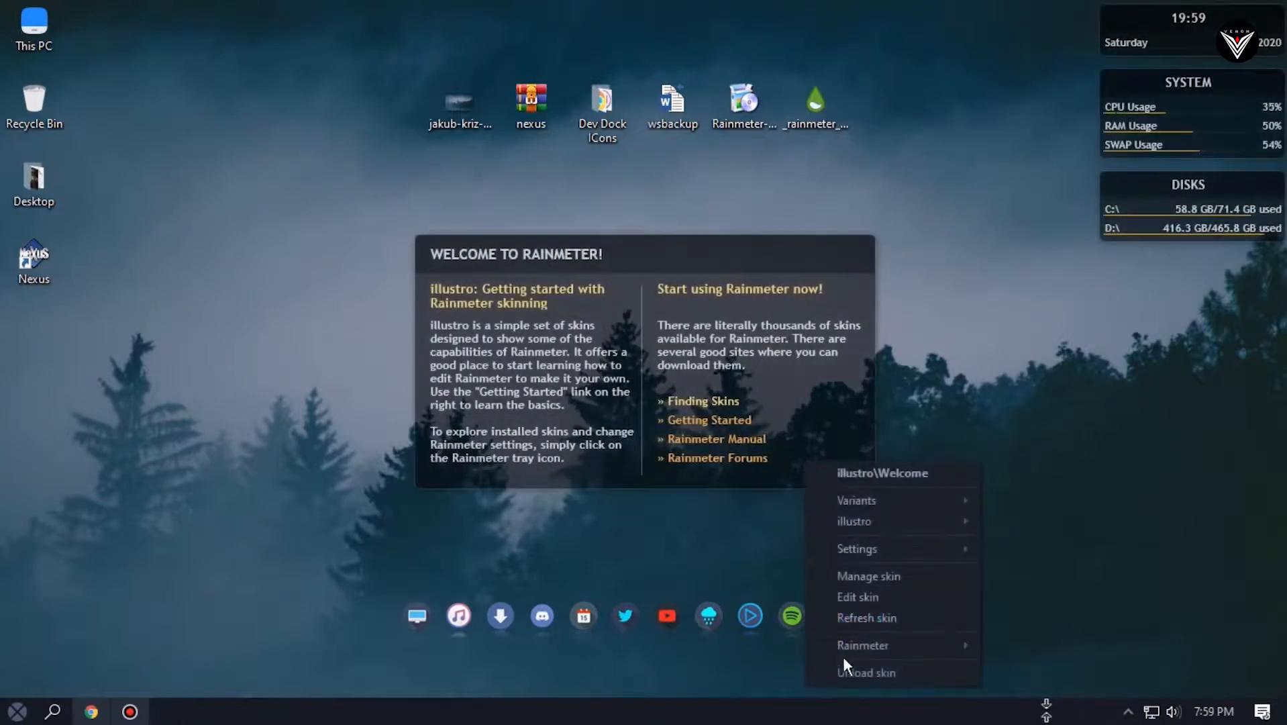
left_click(855, 671)
right_click(1154, 228)
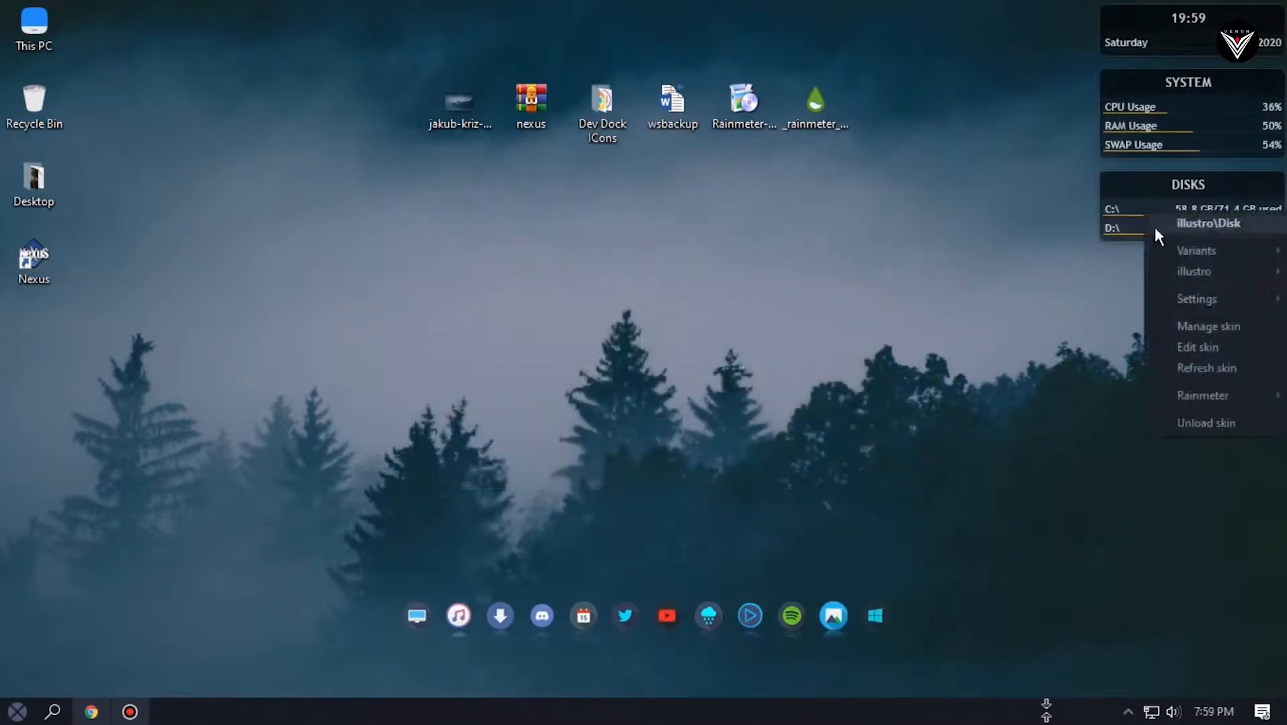
left_click(1207, 423)
right_click(1200, 145)
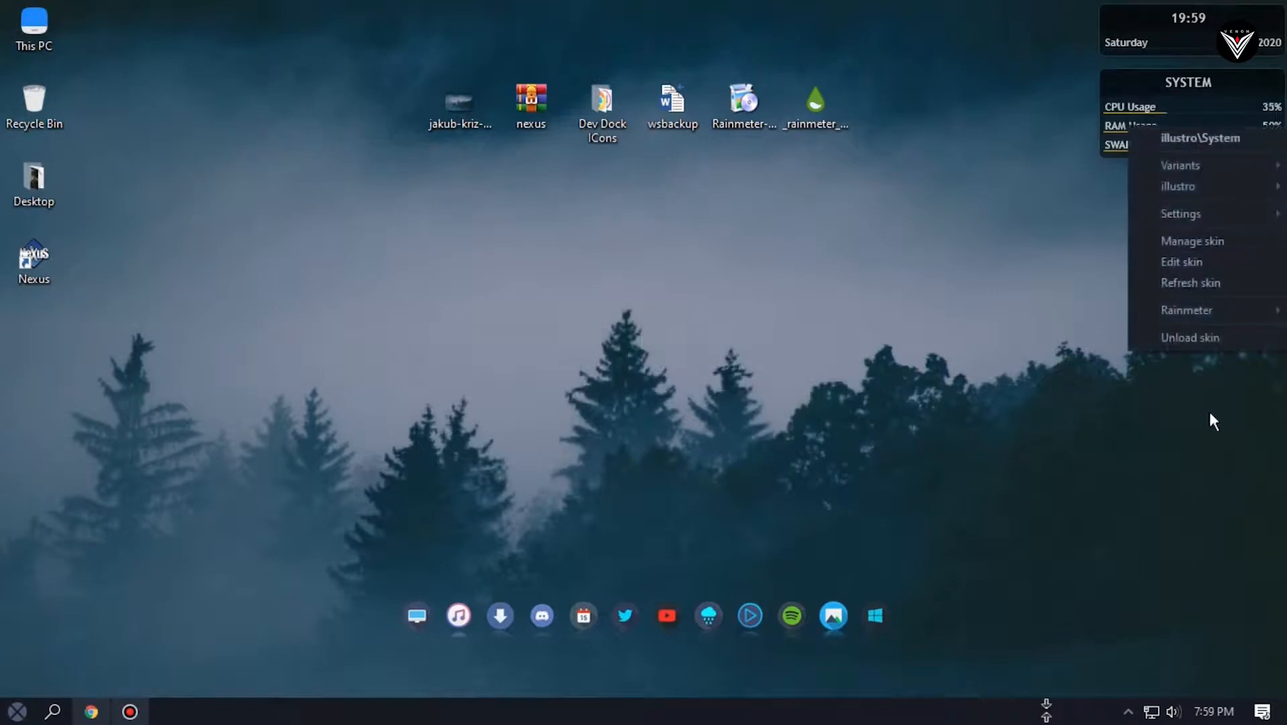
left_click(1198, 336)
right_click(1169, 39)
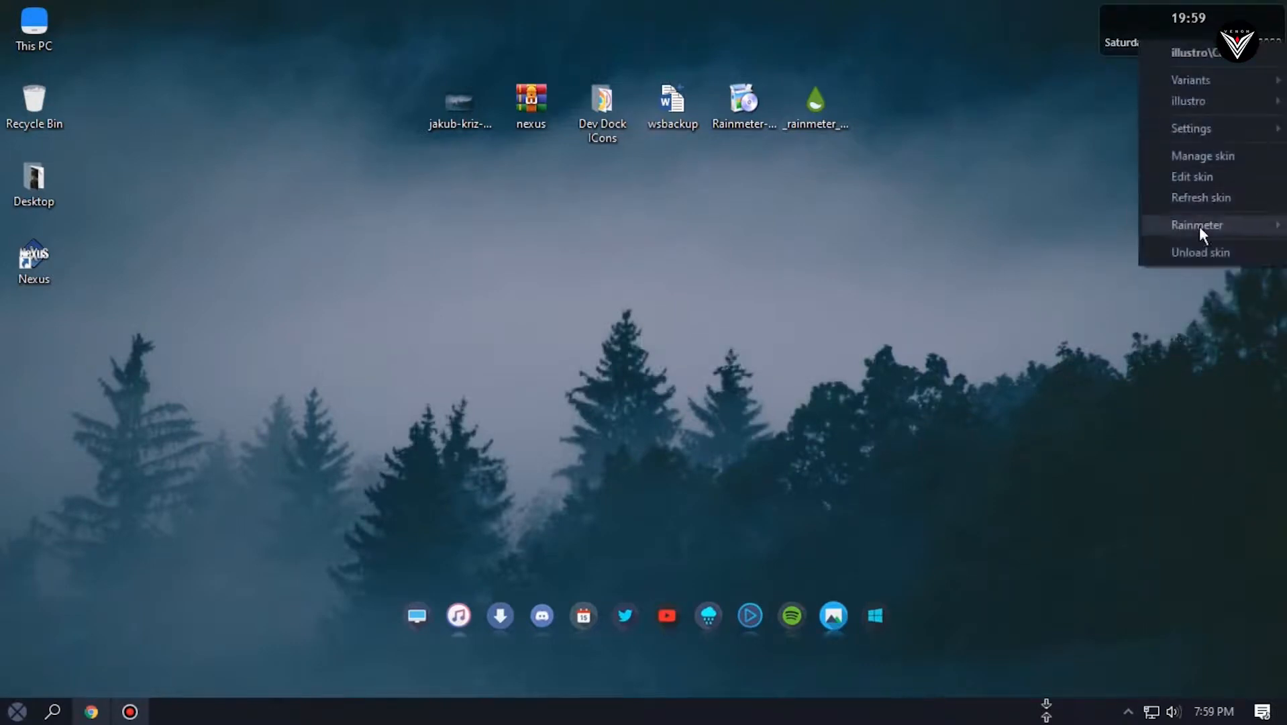
left_click(1194, 258)
- Install the gothamblur 1.0 Rainmeter skin package from the desktop
double_click(829, 125)
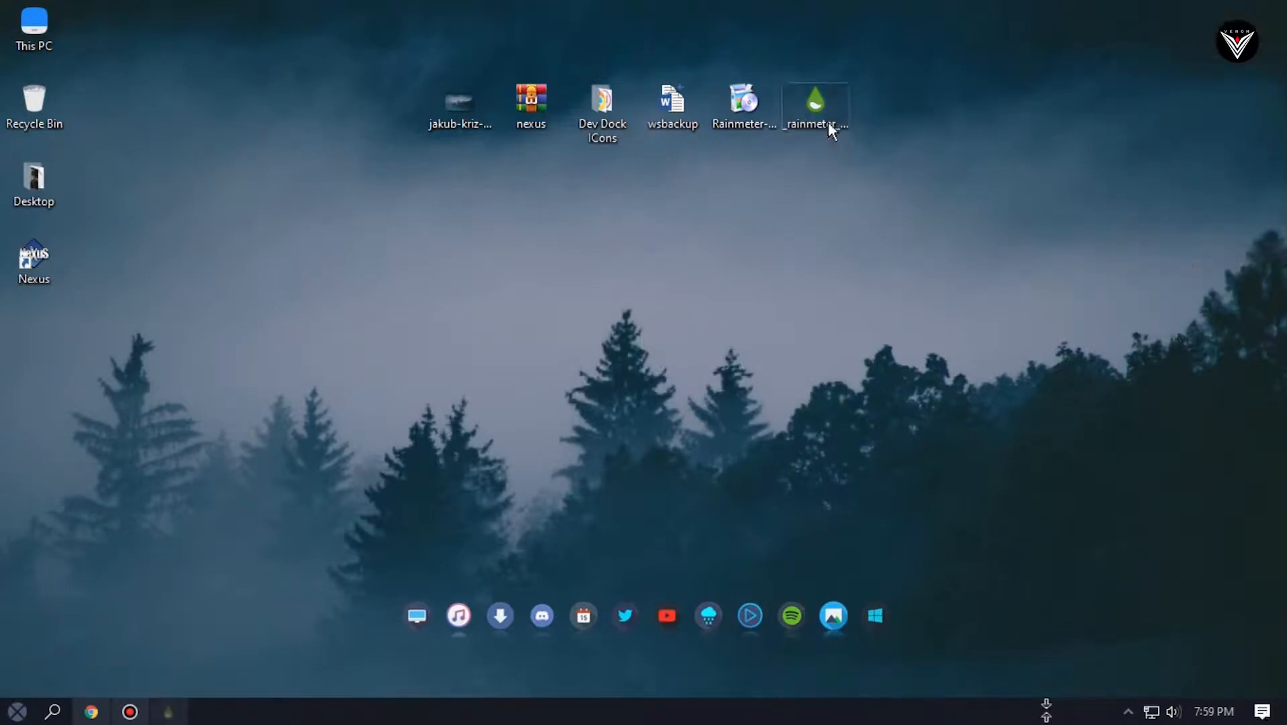
left_click(730, 532)
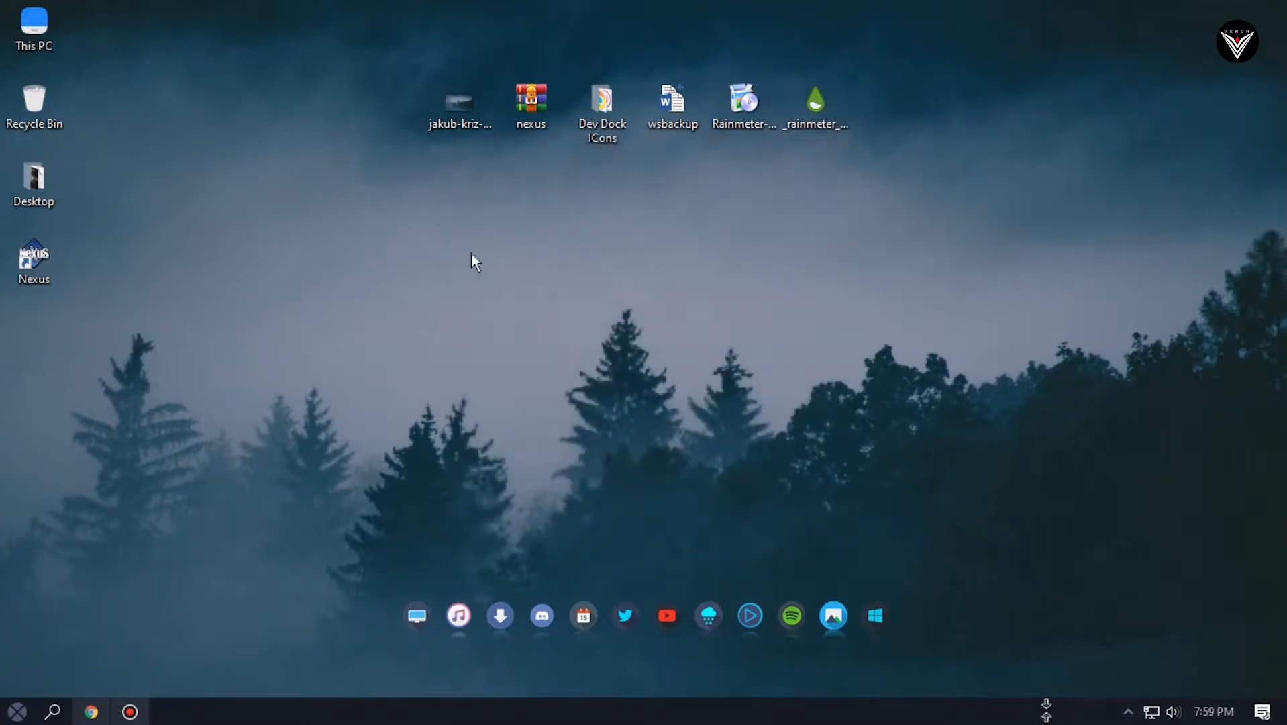
- Hide all desktop icons by turning off Show desktop icons
right_click(381, 193)
mouse_move(458, 205)
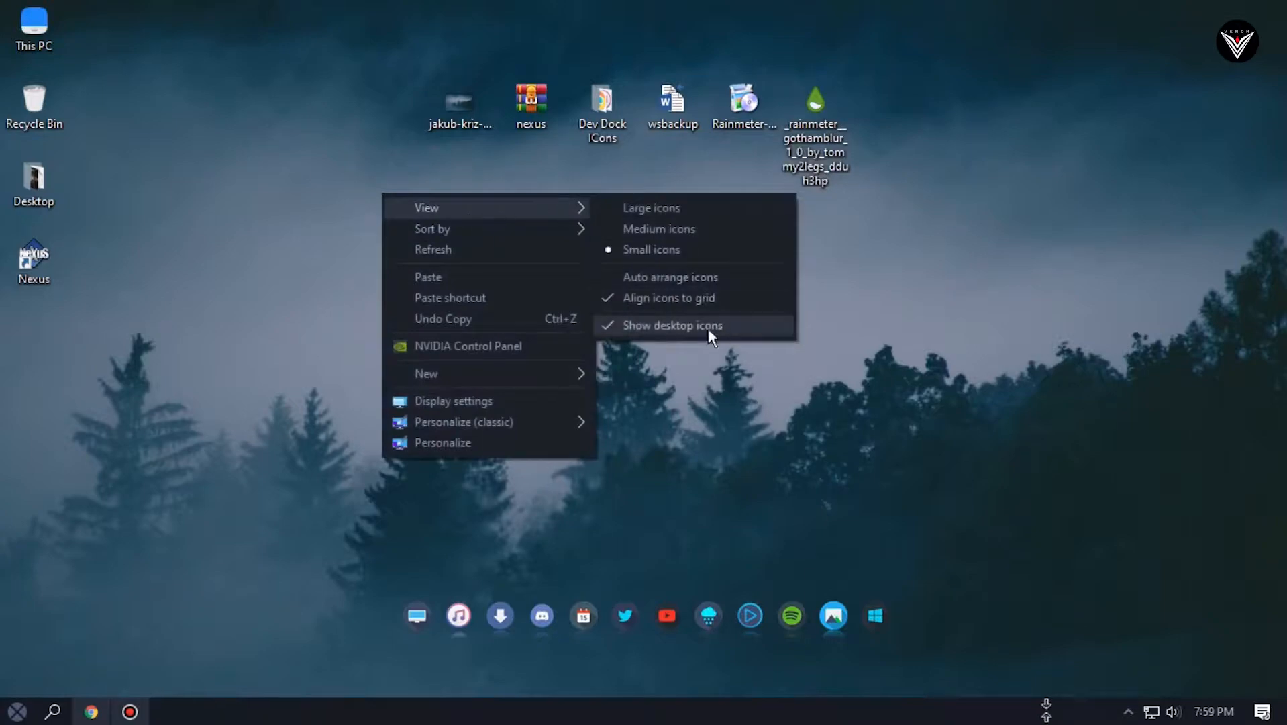
left_click(680, 324)
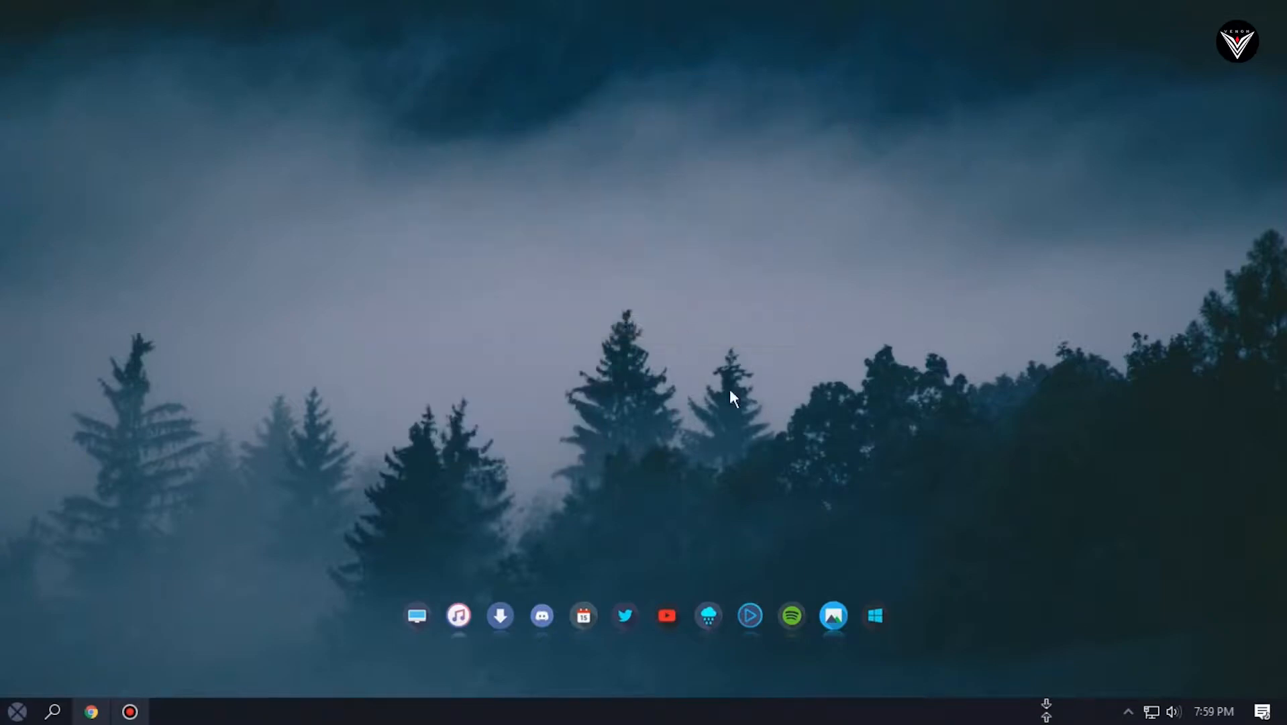
- Turn on automatic hiding of the taskbar in desktop mode, close the settings and refresh the desktop
right_click(831, 716)
left_click(858, 688)
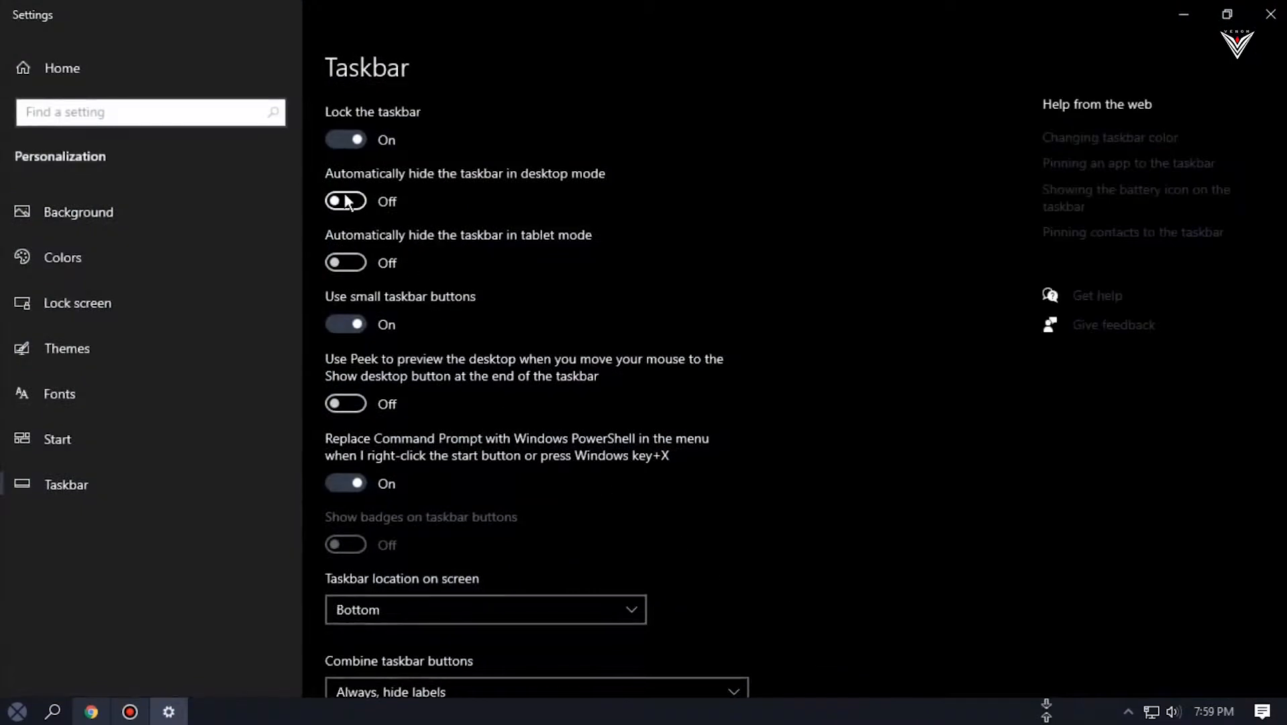
left_click(356, 201)
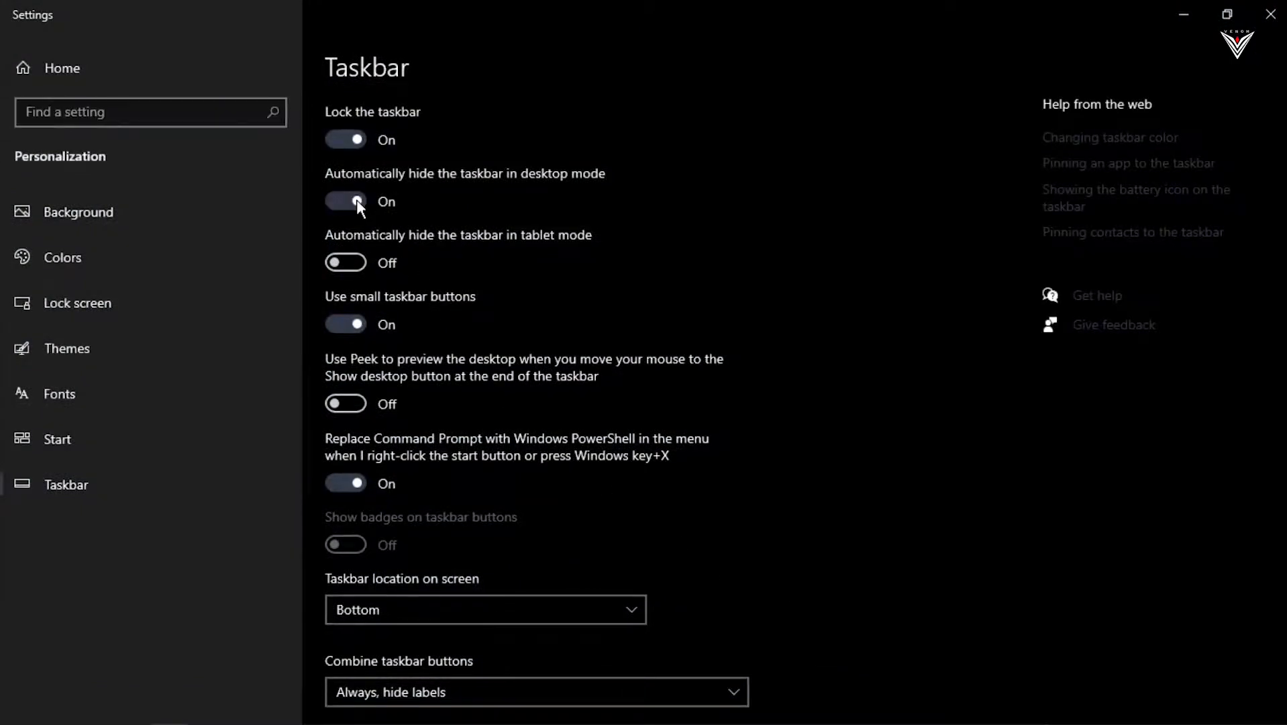
left_click(1270, 13)
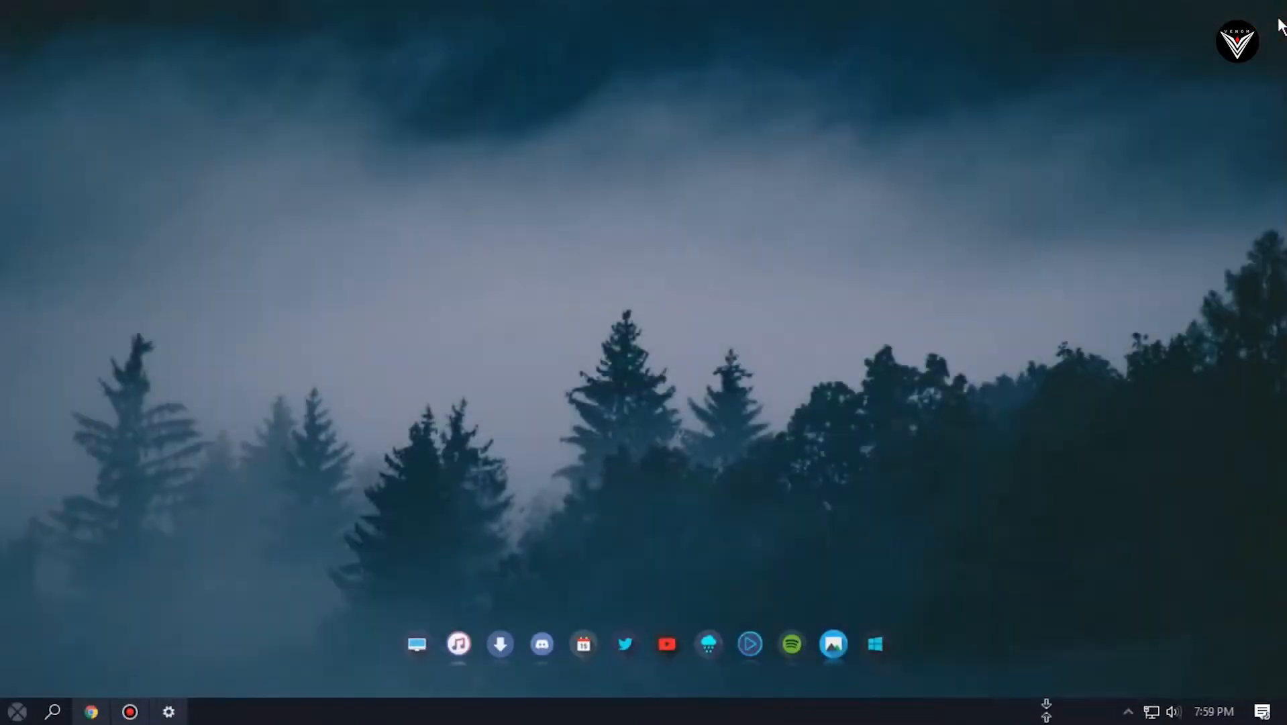
right_click(985, 224)
left_click(1015, 277)
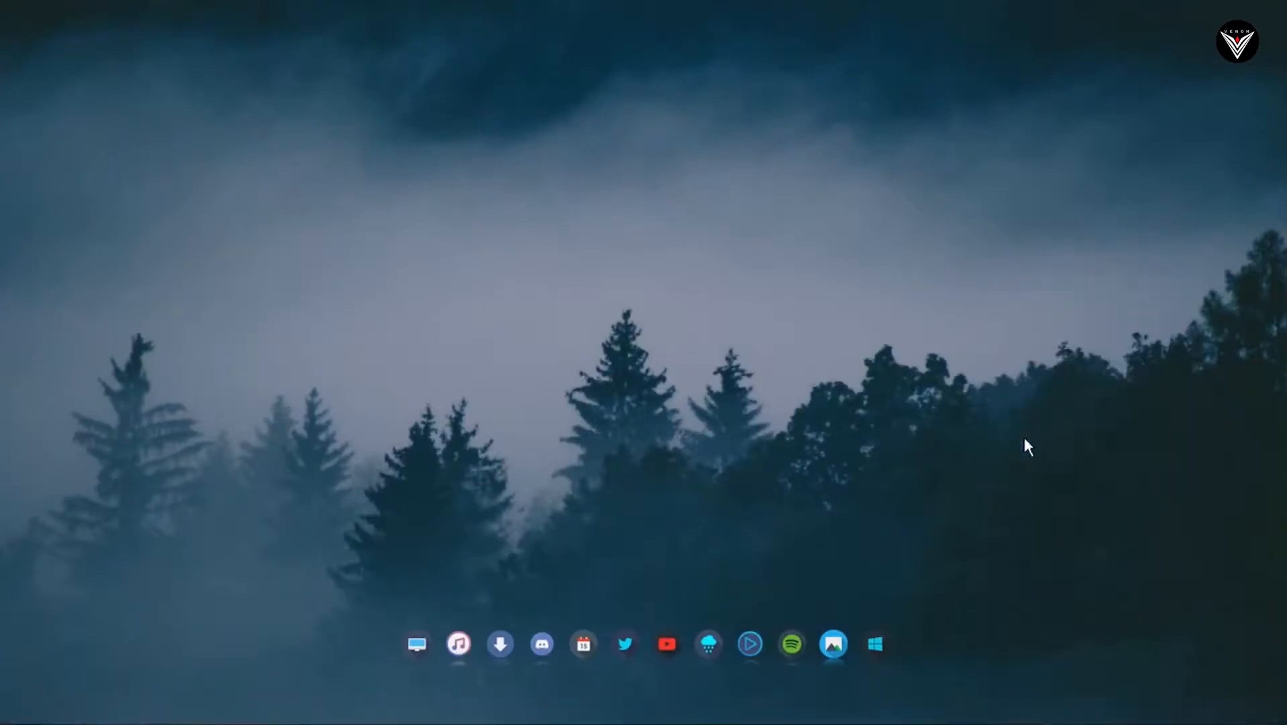
- Load the GothamBlurDate.ini skin from GothamBlur's Date folder in Rainmeter and close the manager
mouse_move(1052, 721)
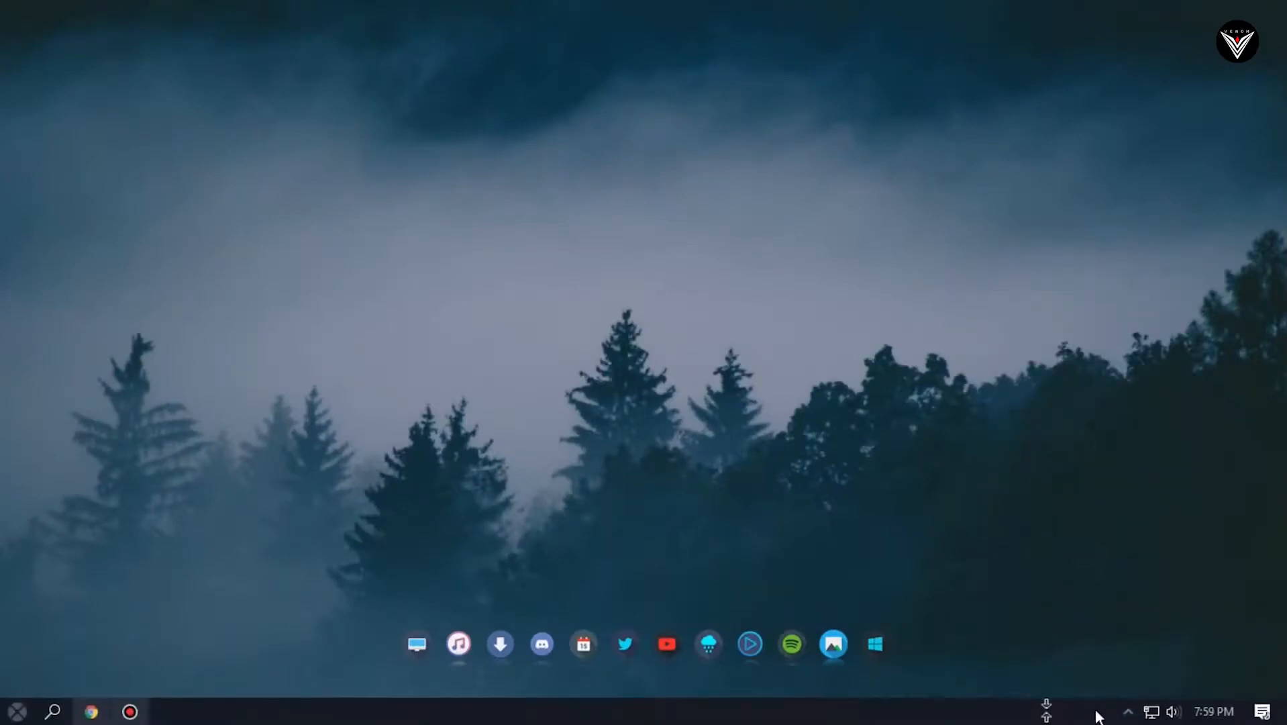
left_click(1129, 709)
left_click(1071, 680)
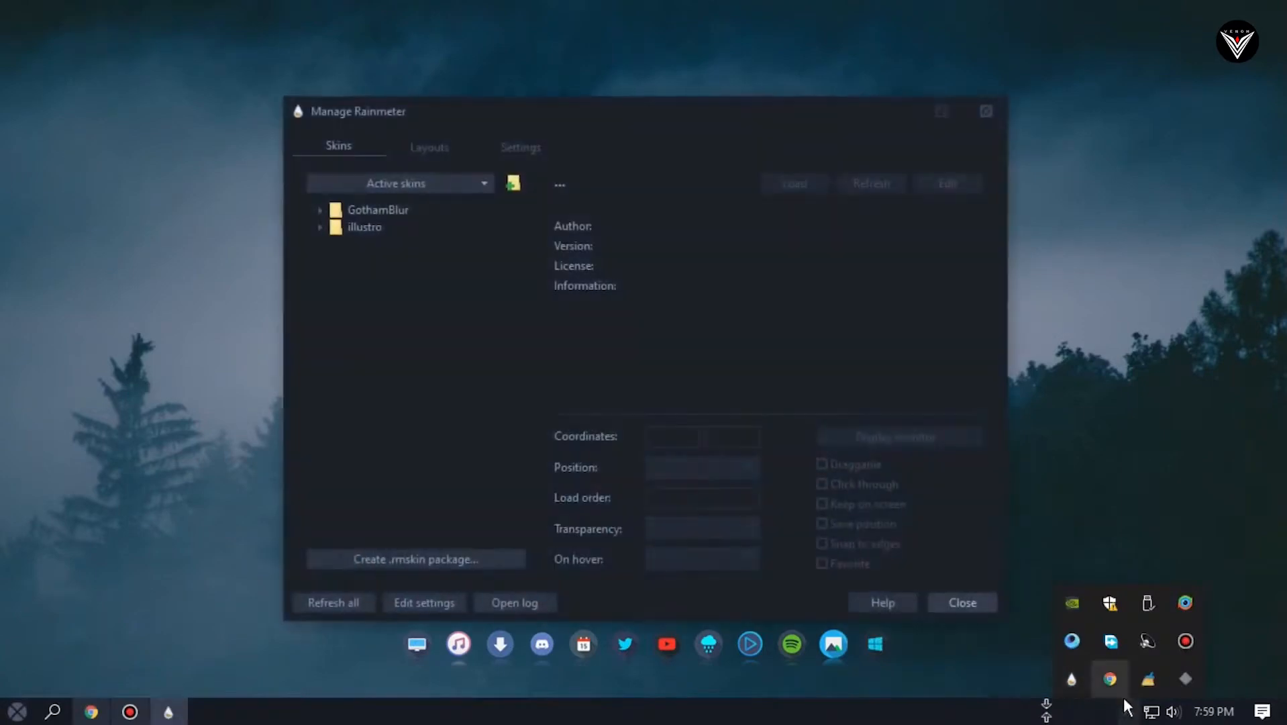
left_click(320, 210)
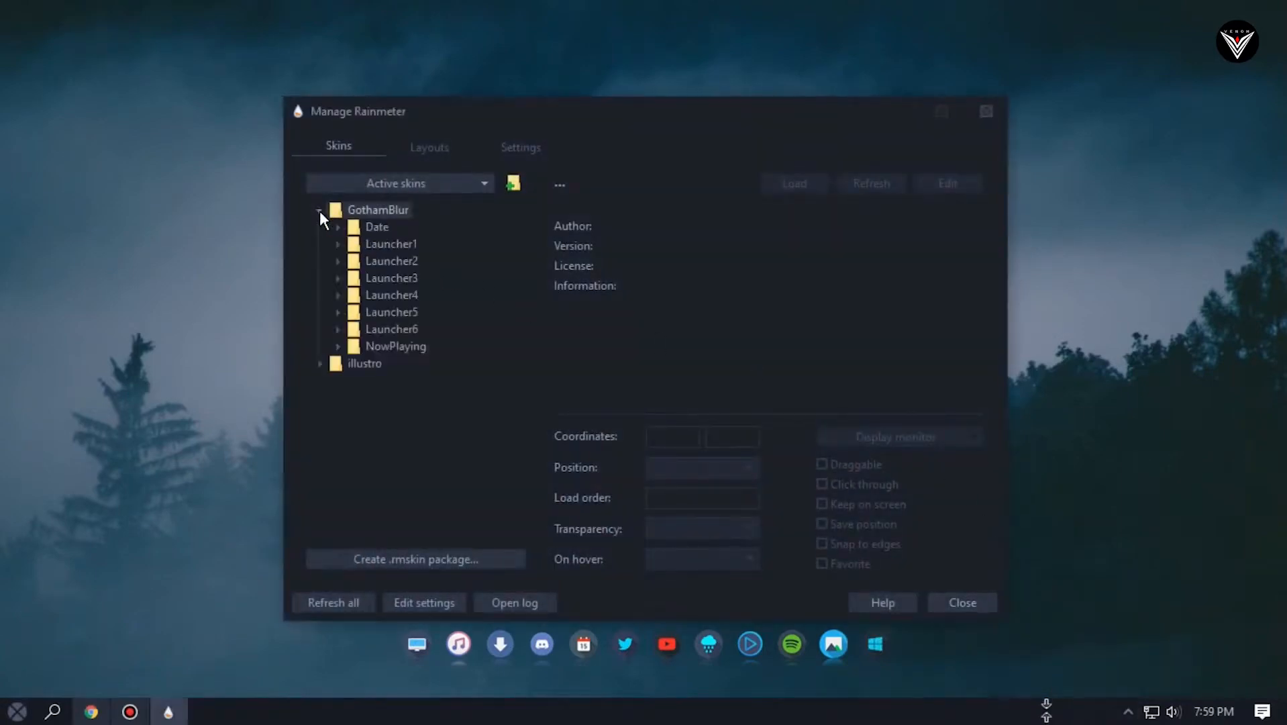
left_click(337, 227)
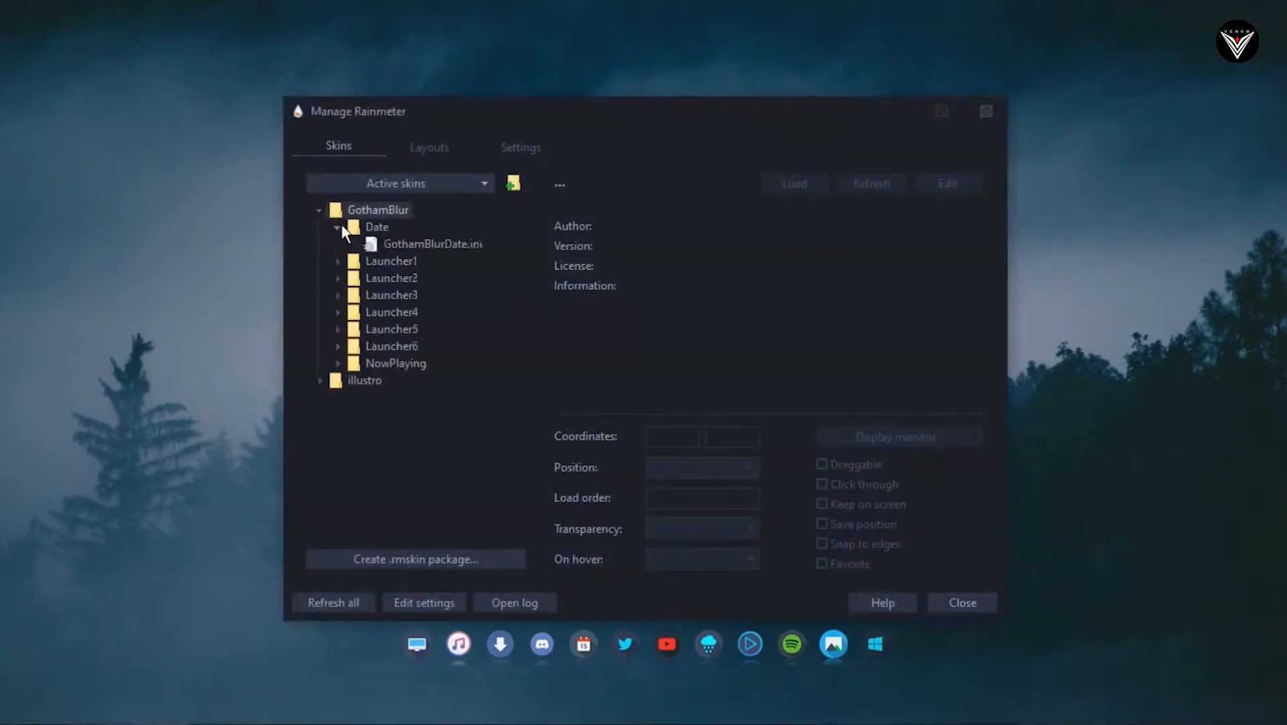
left_click(442, 246)
left_click(793, 182)
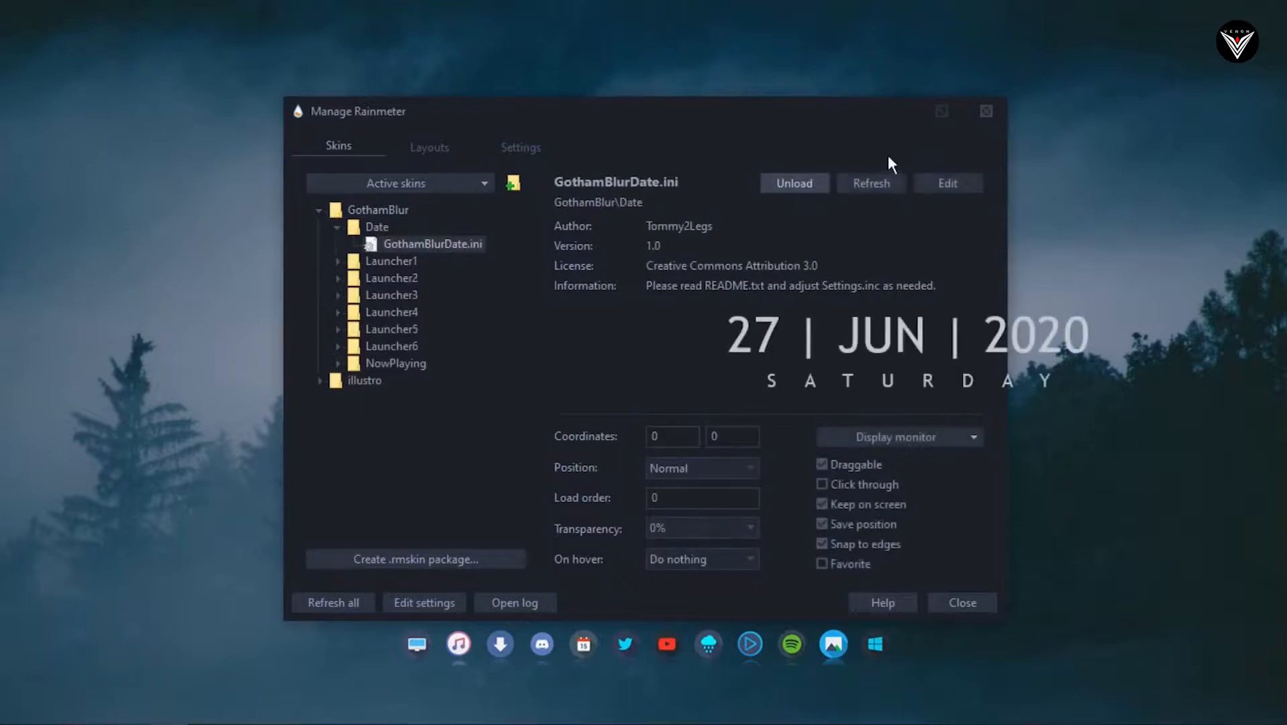
left_click(985, 111)
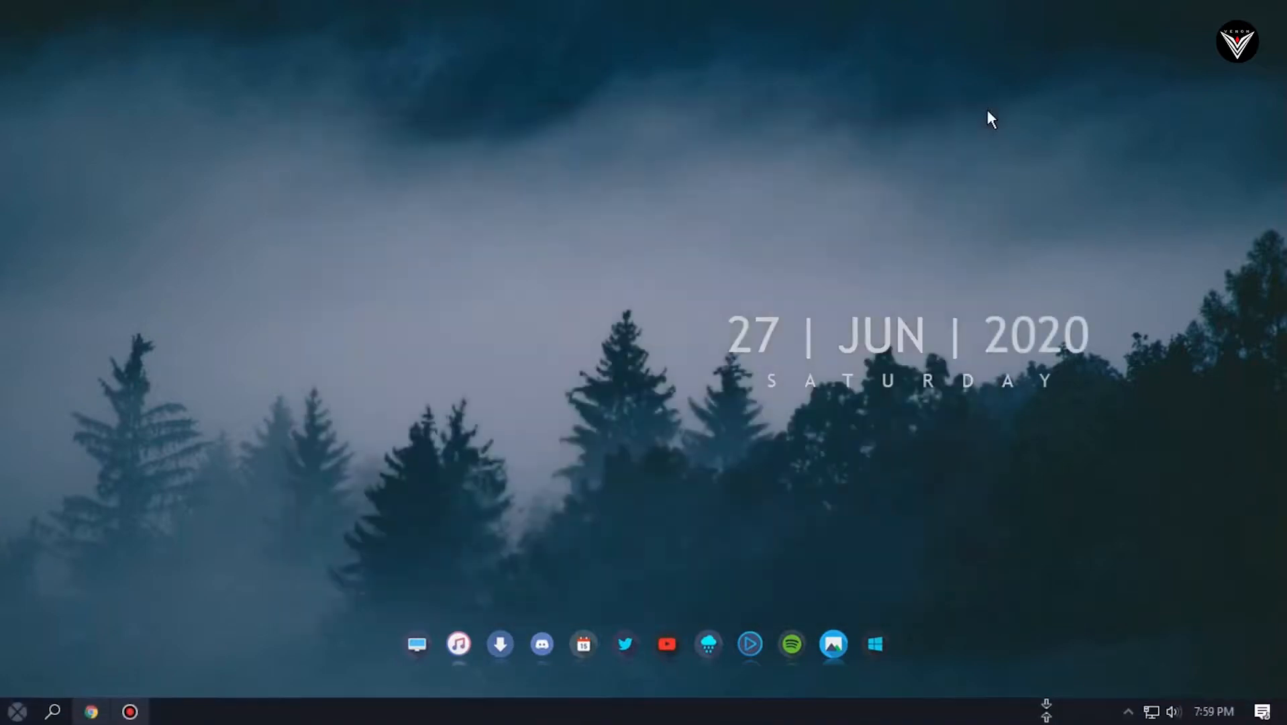
left_click(417, 641)
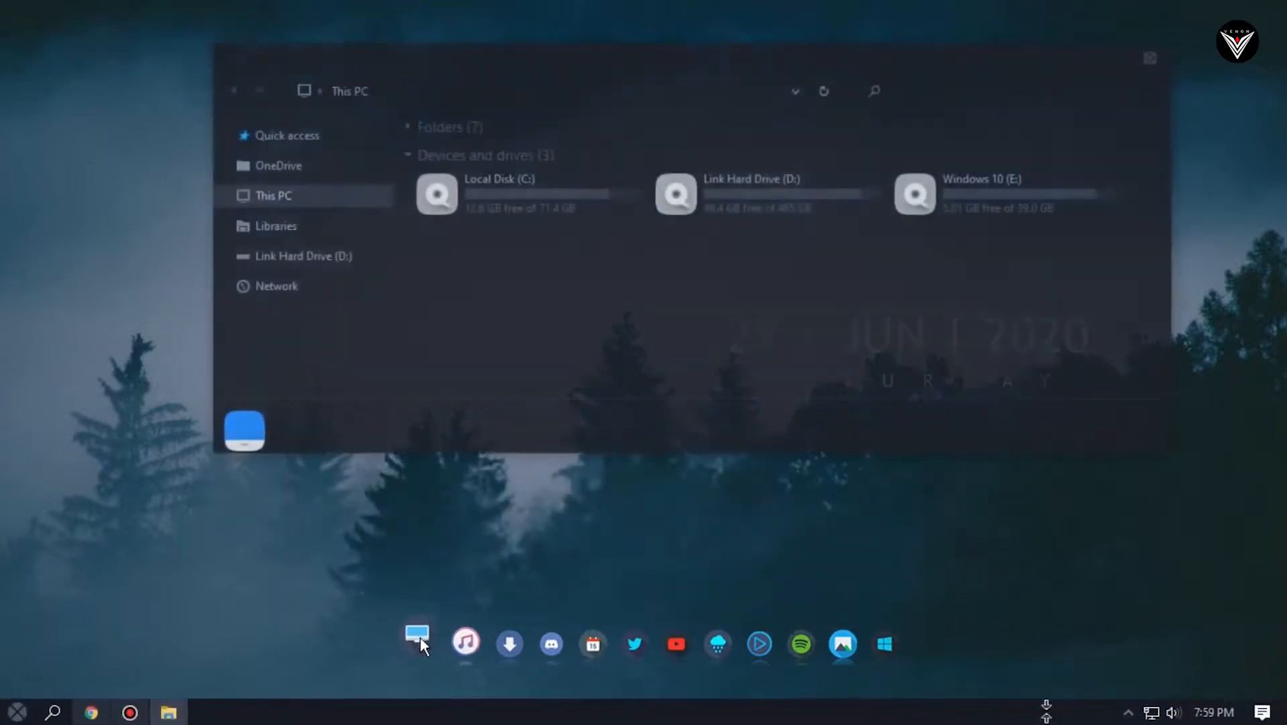
left_click(269, 227)
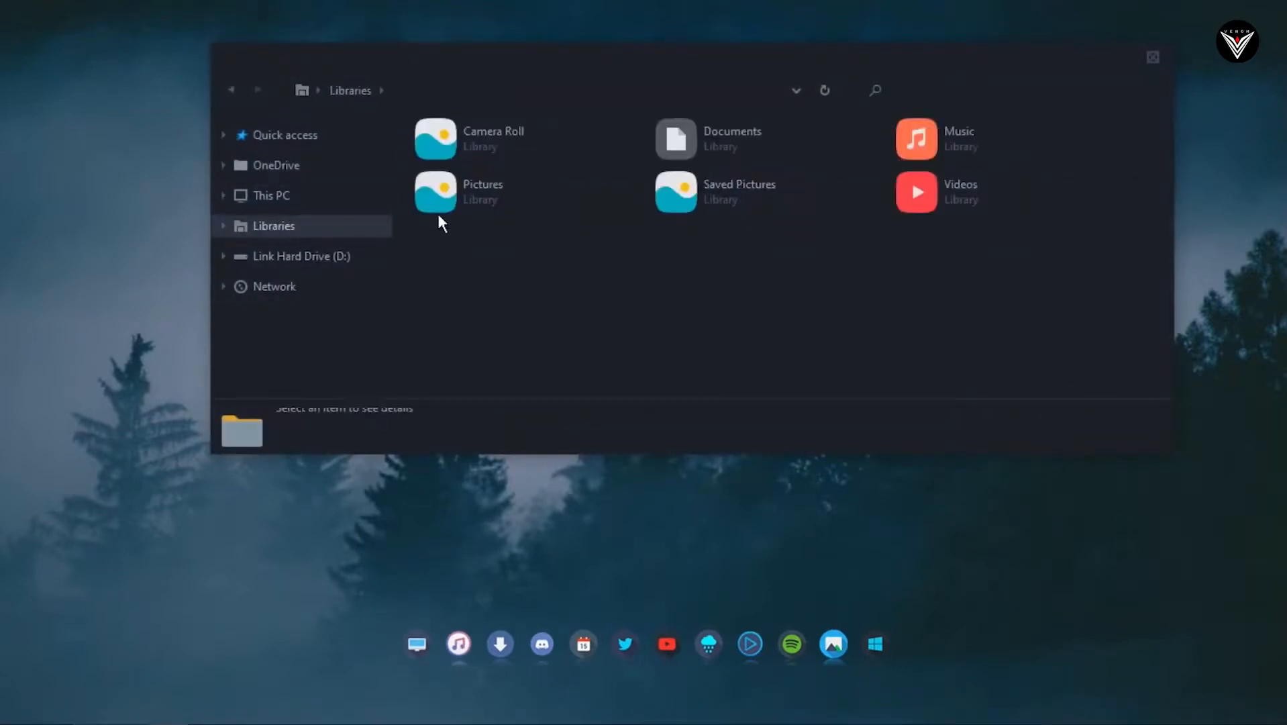
double_click(708, 138)
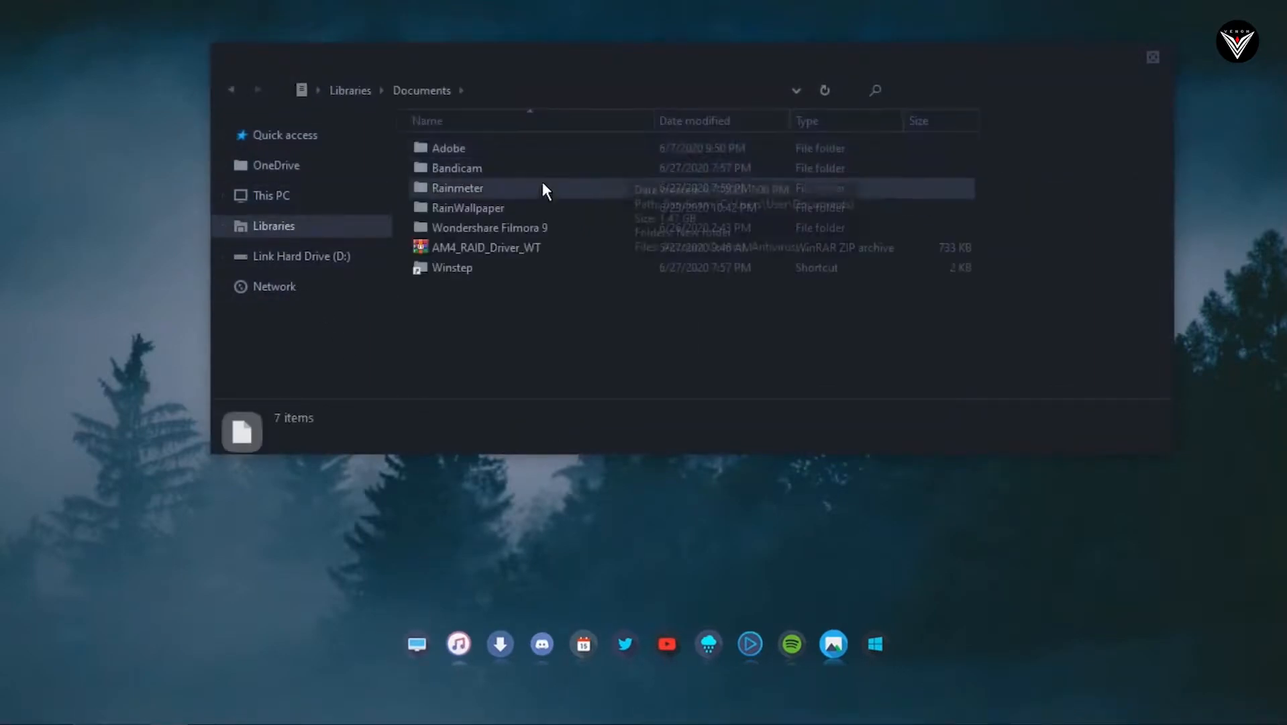
double_click(464, 187)
double_click(450, 152)
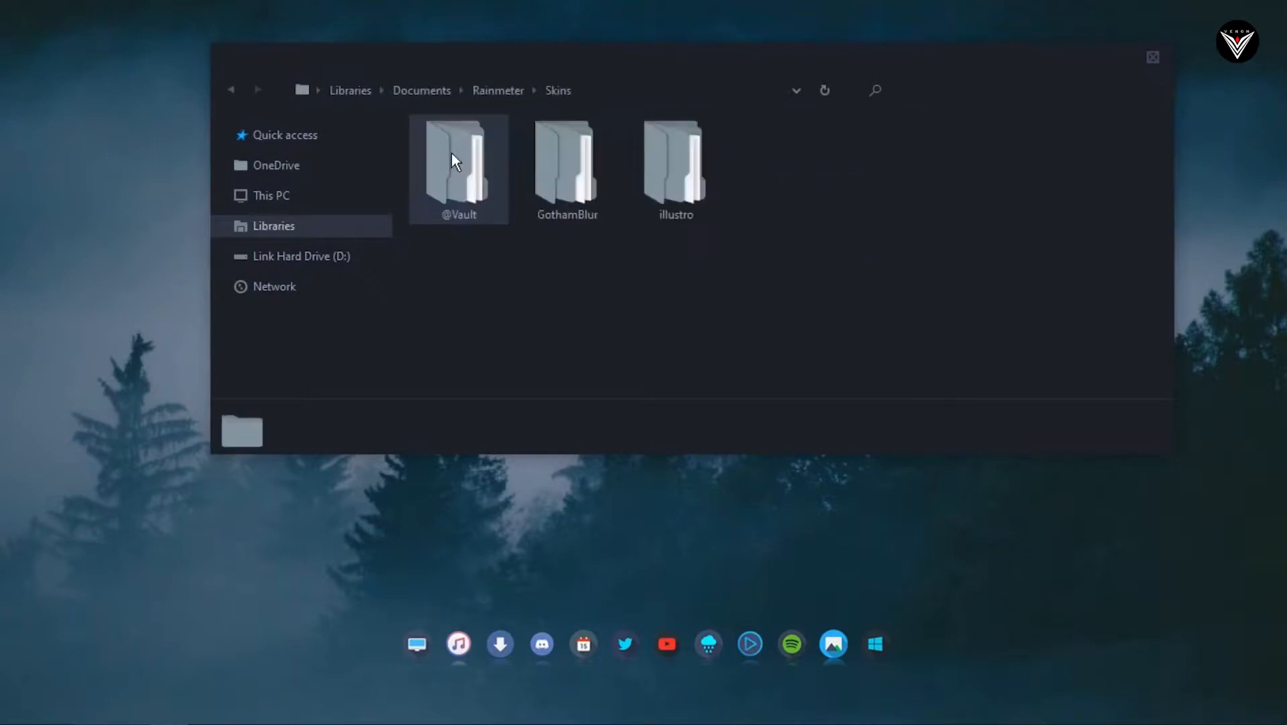
left_click(567, 175)
double_click(566, 175)
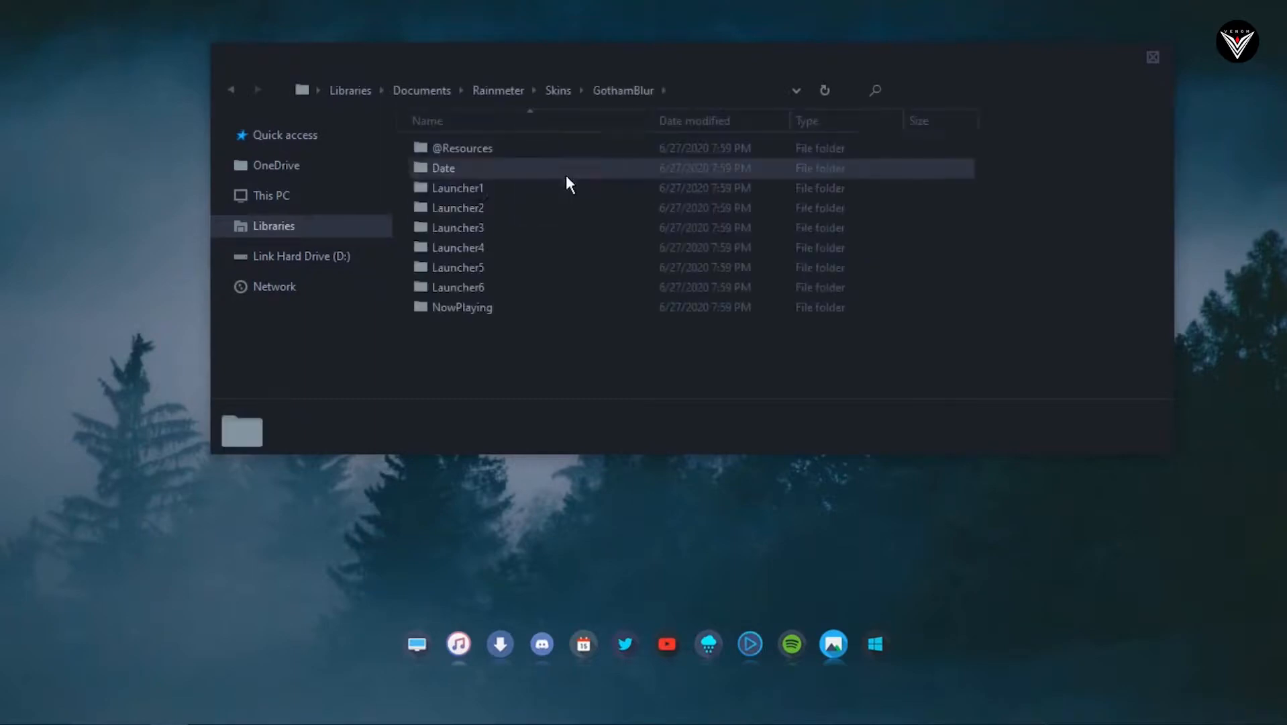
double_click(452, 146)
double_click(448, 205)
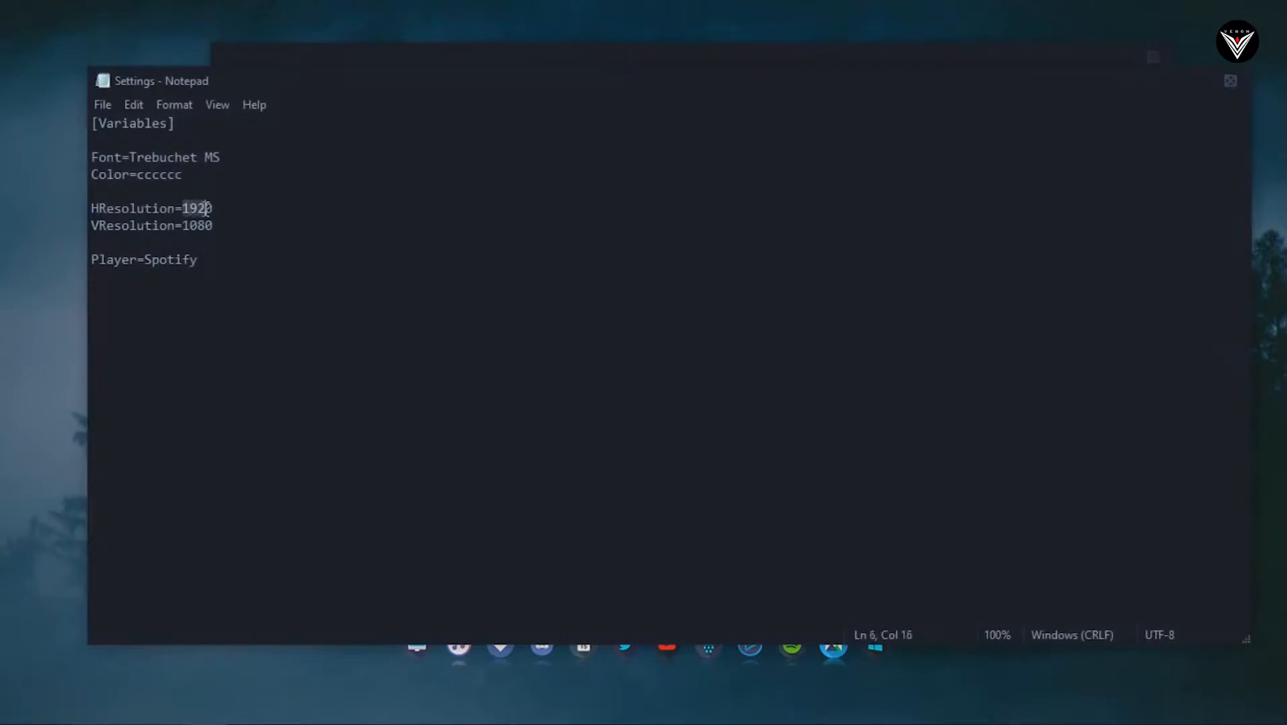
- Set HResolution to 1366 and VResolution to 768, save the Settings file and close the open windows
type("13")
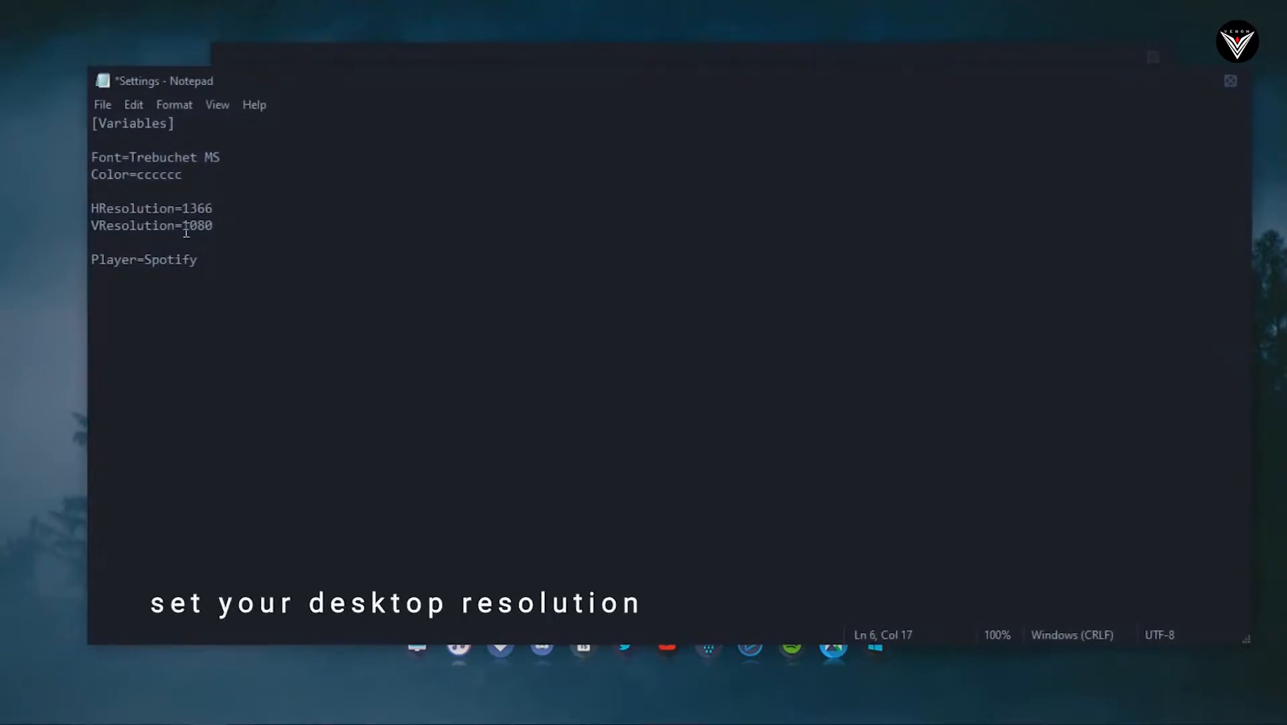
type("6")
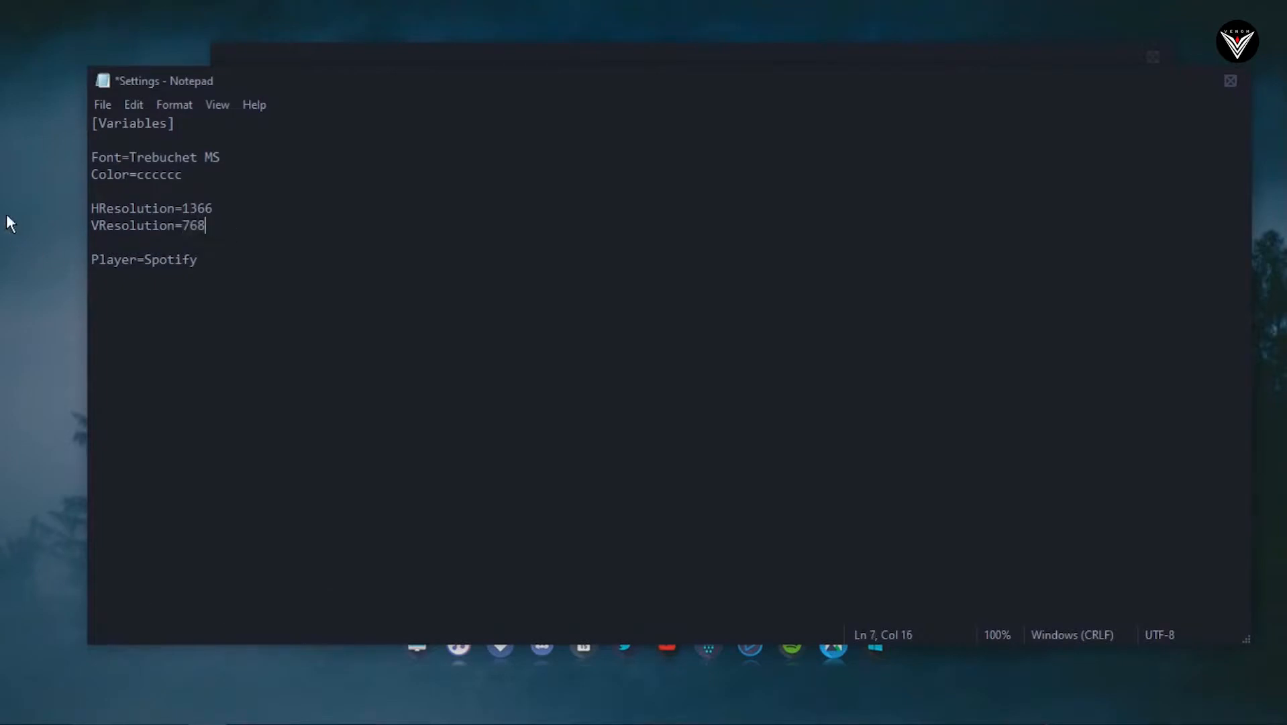
left_click(106, 105)
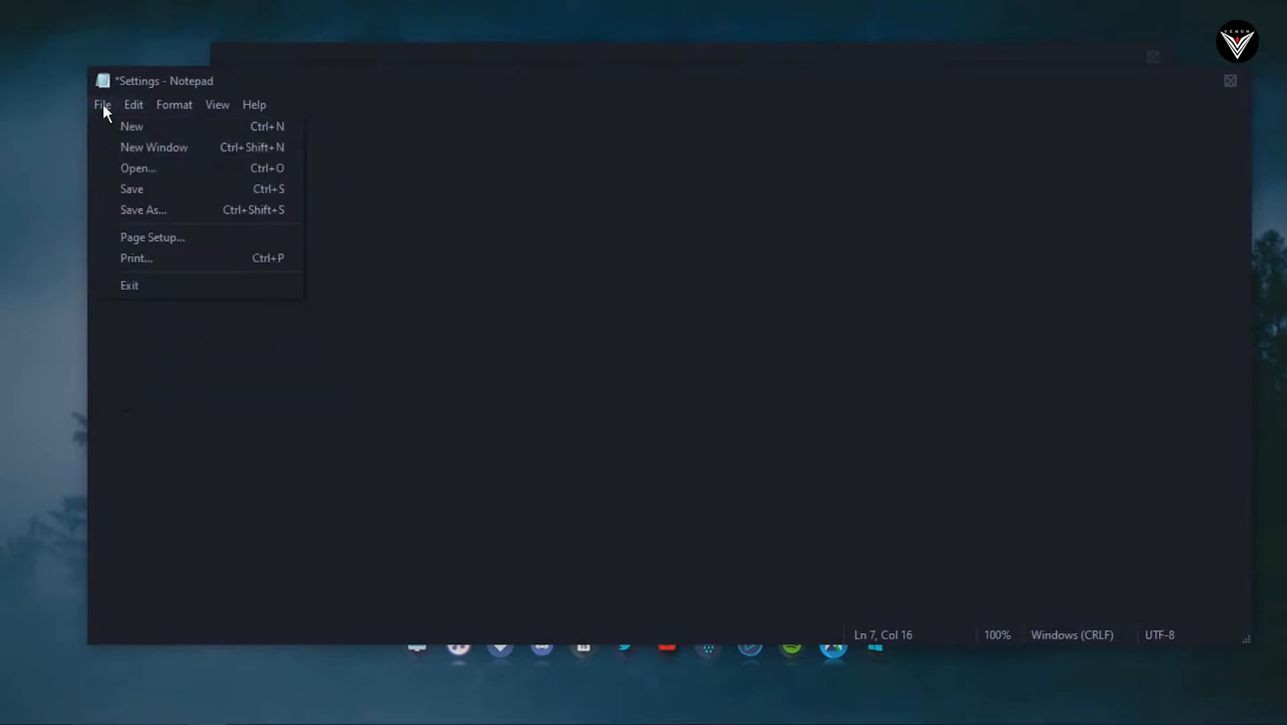
left_click(136, 188)
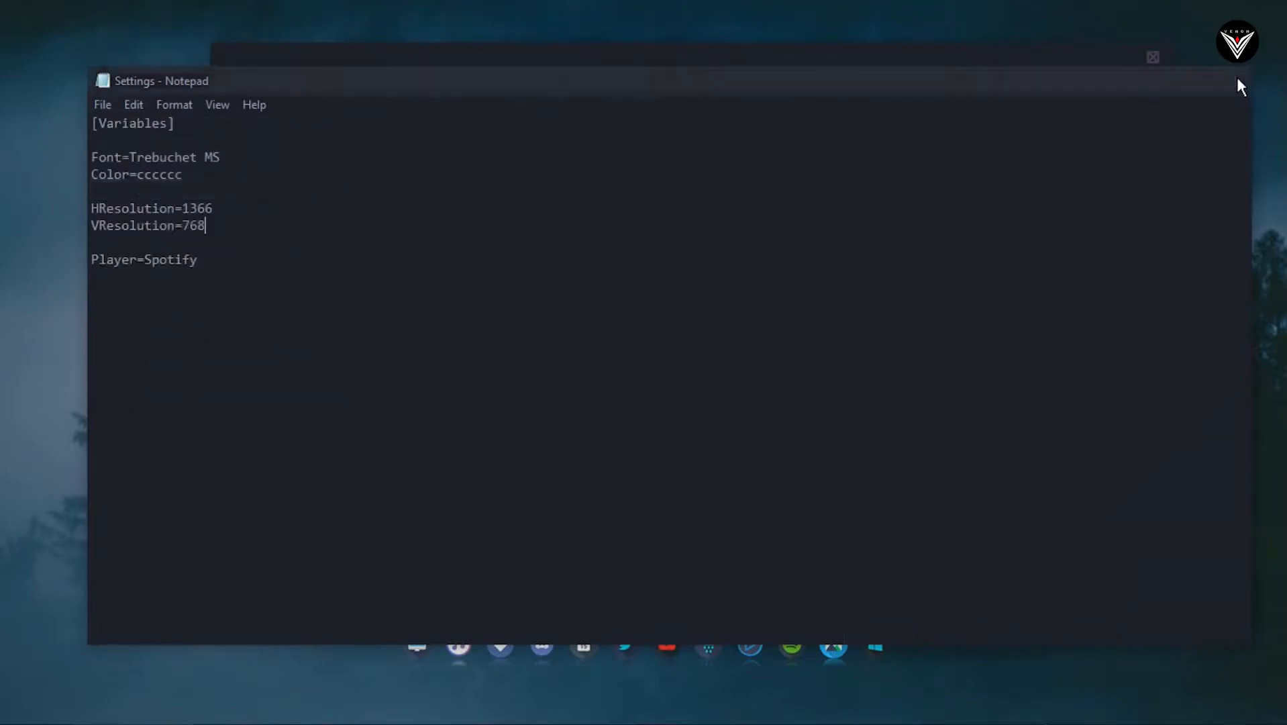
left_click(1233, 78)
left_click(1154, 57)
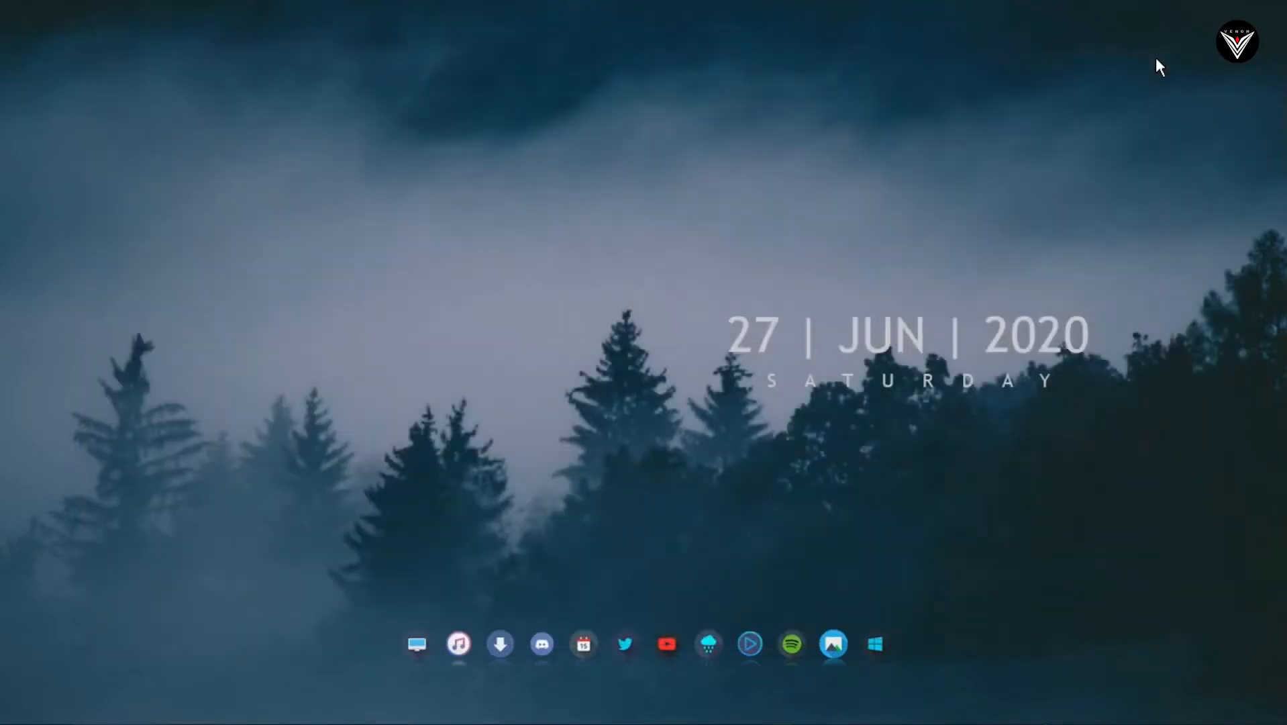
- Refresh the GothamBlur date skin on the desktop
right_click(1049, 323)
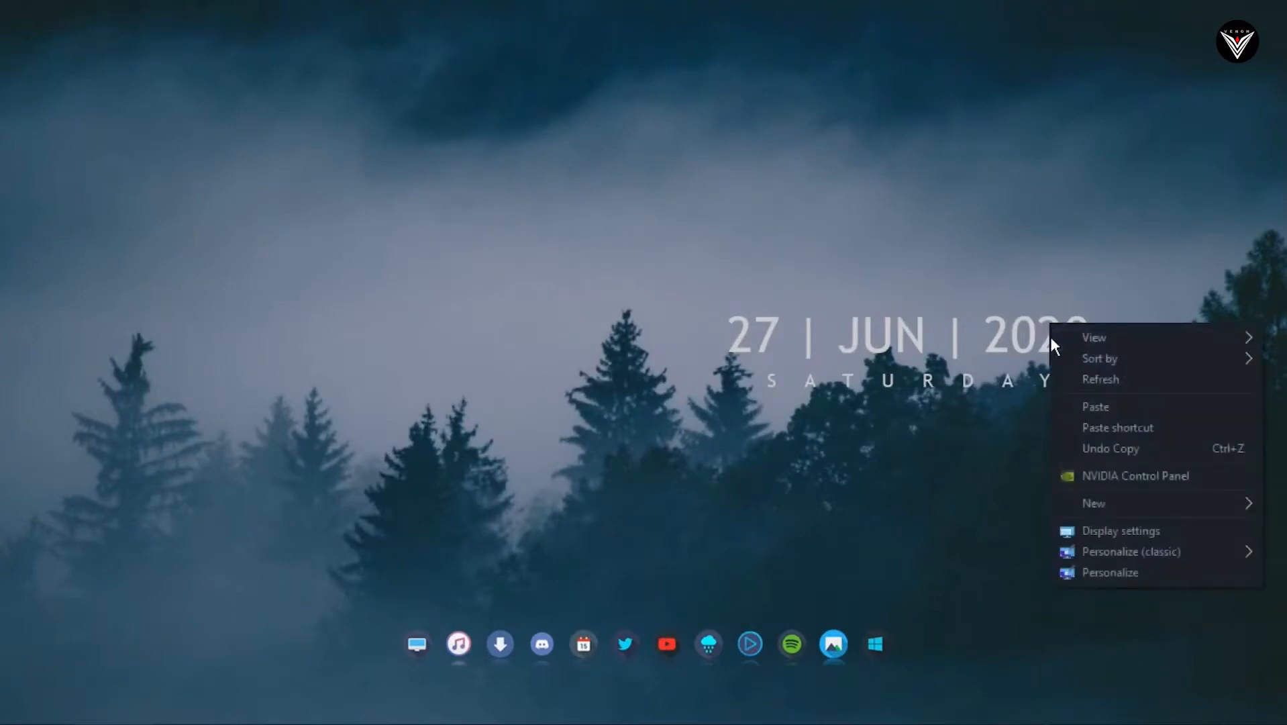
right_click(1029, 342)
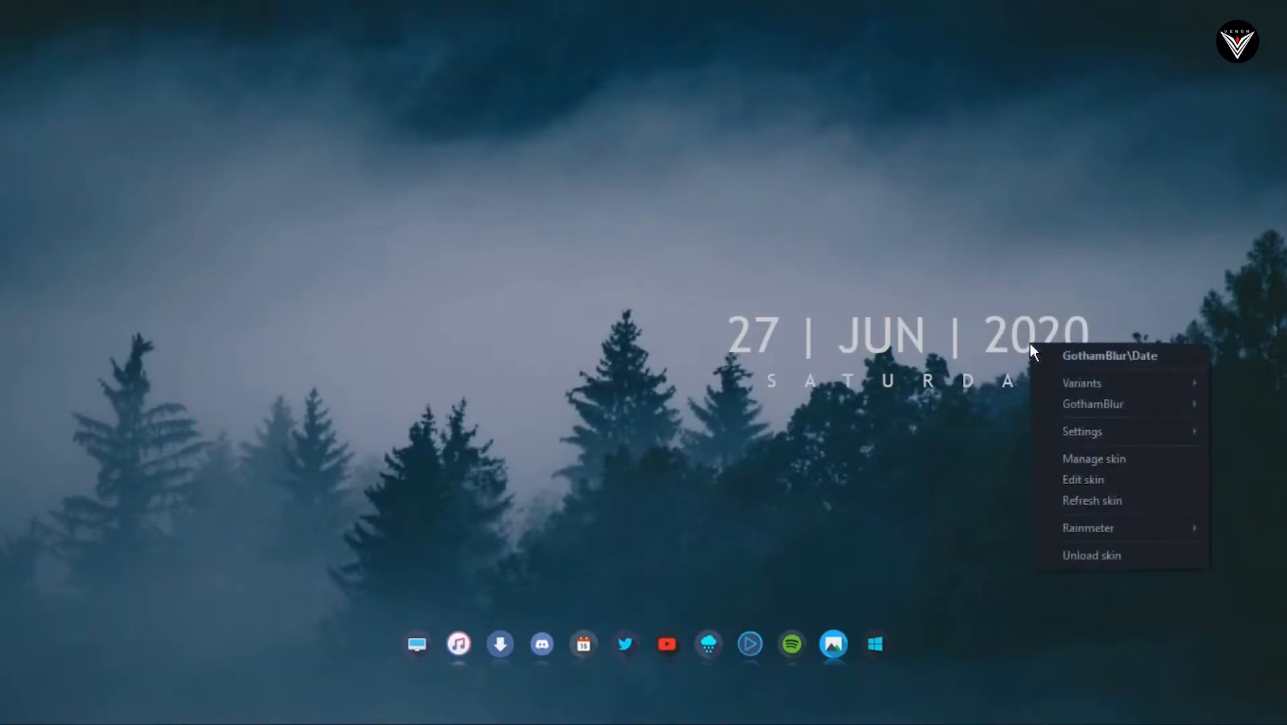
left_click(1081, 503)
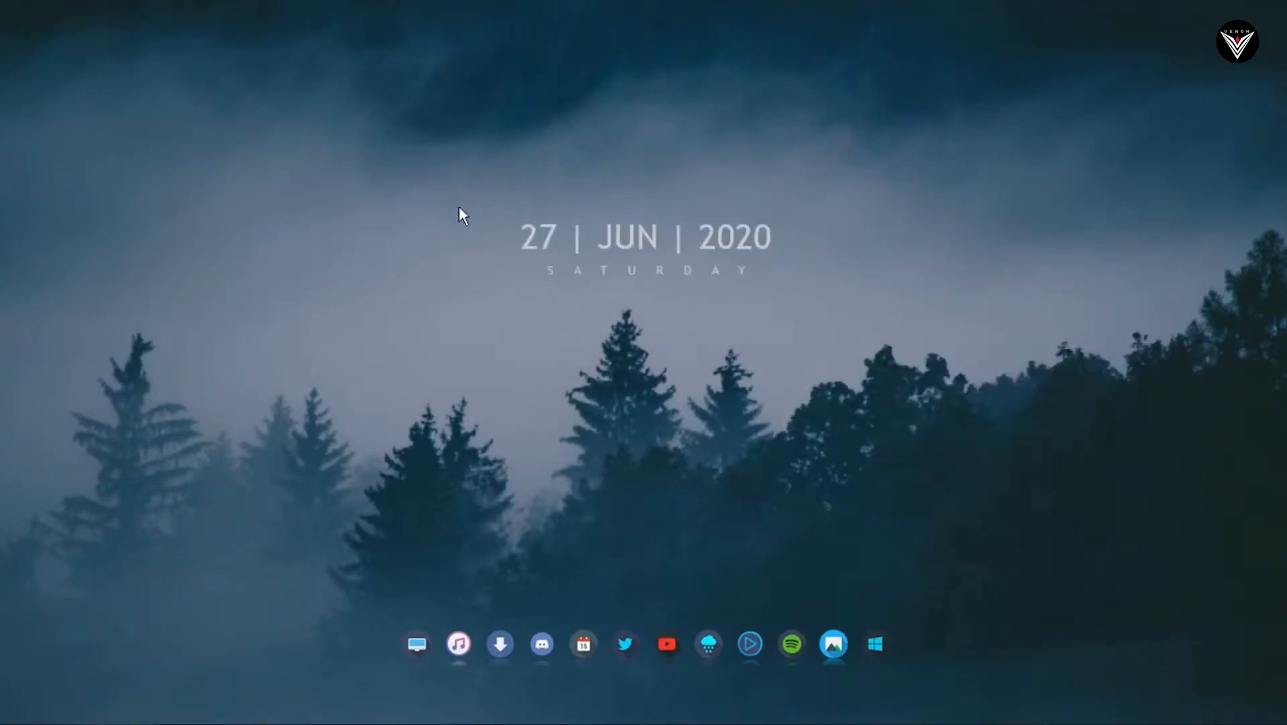
- Show the desktop icons again and install the Anita Rainmeter skin package without applying its included layout
right_click(331, 202)
mouse_move(349, 214)
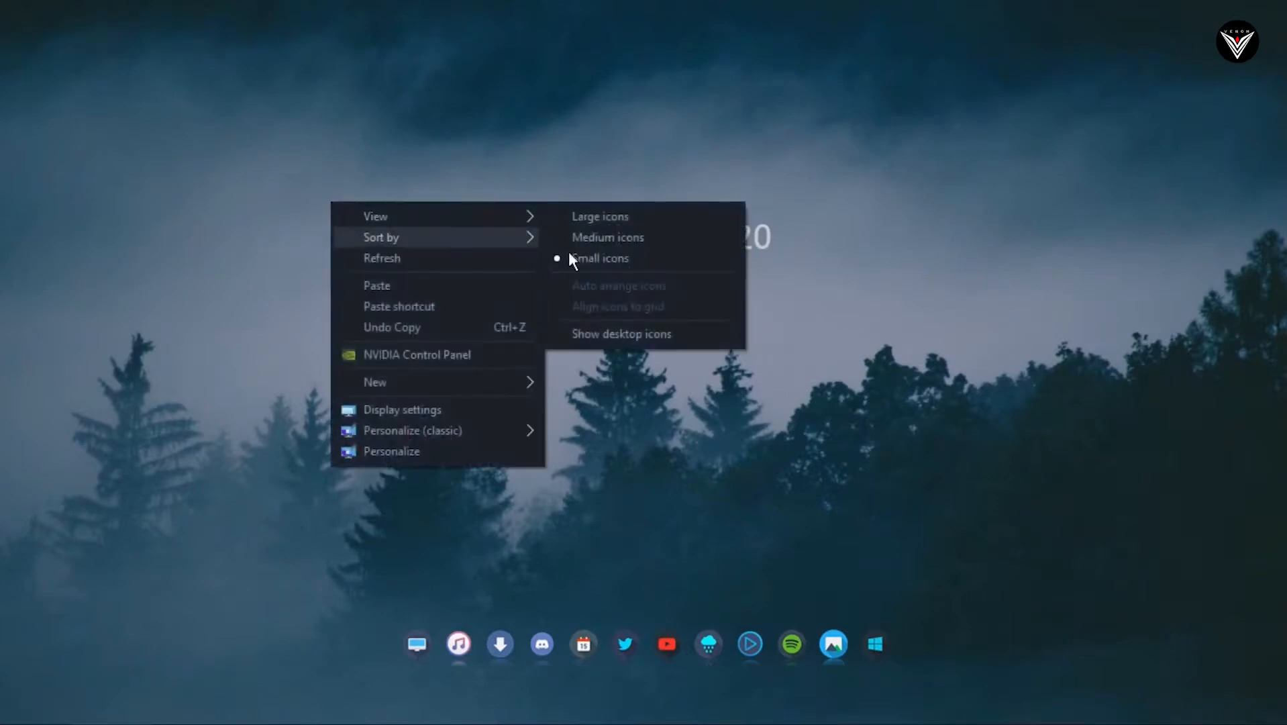
left_click(598, 334)
double_click(886, 108)
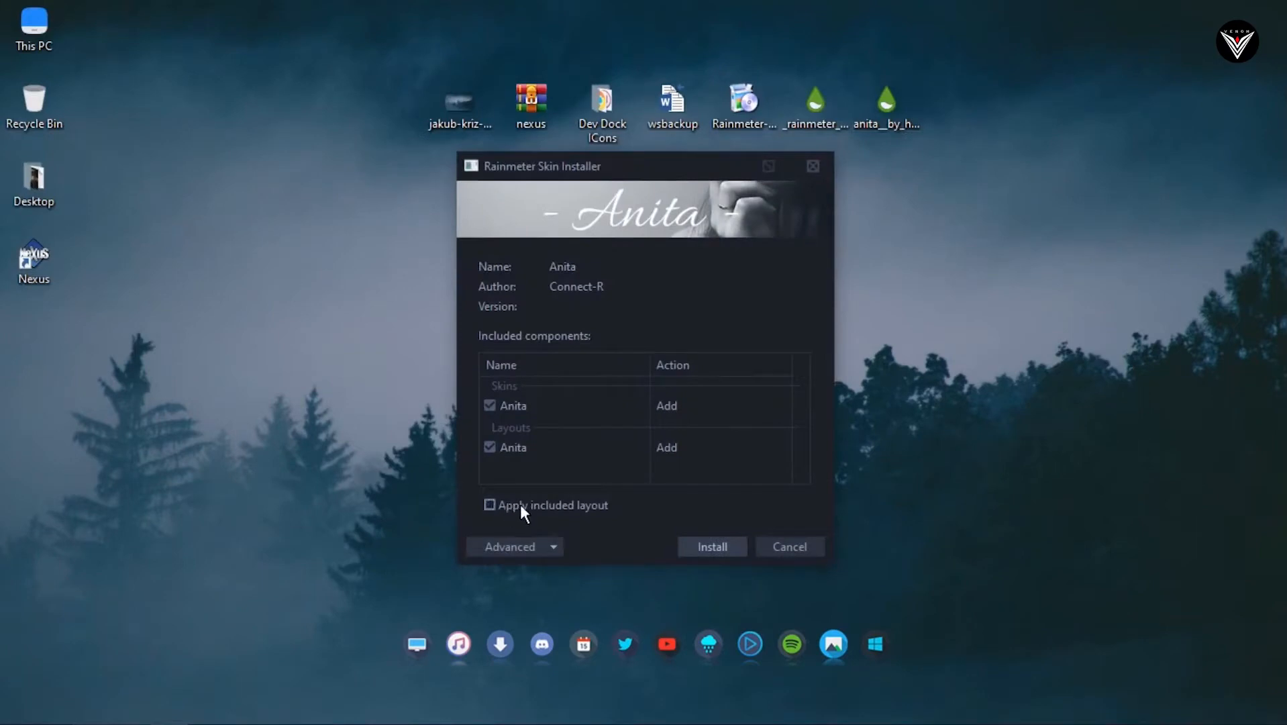
left_click(701, 547)
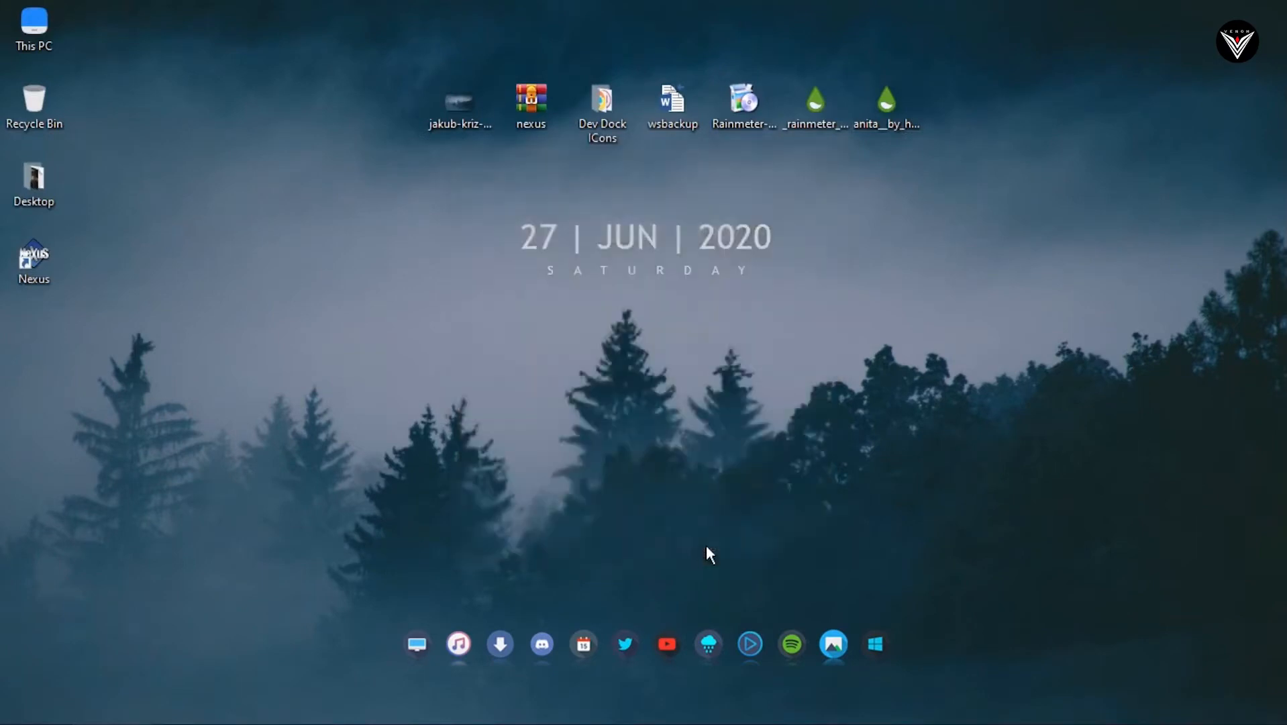
- Load the Visualizer.ini skin from Anita's Visualizer folder in Rainmeter and close the manager
left_click(1127, 711)
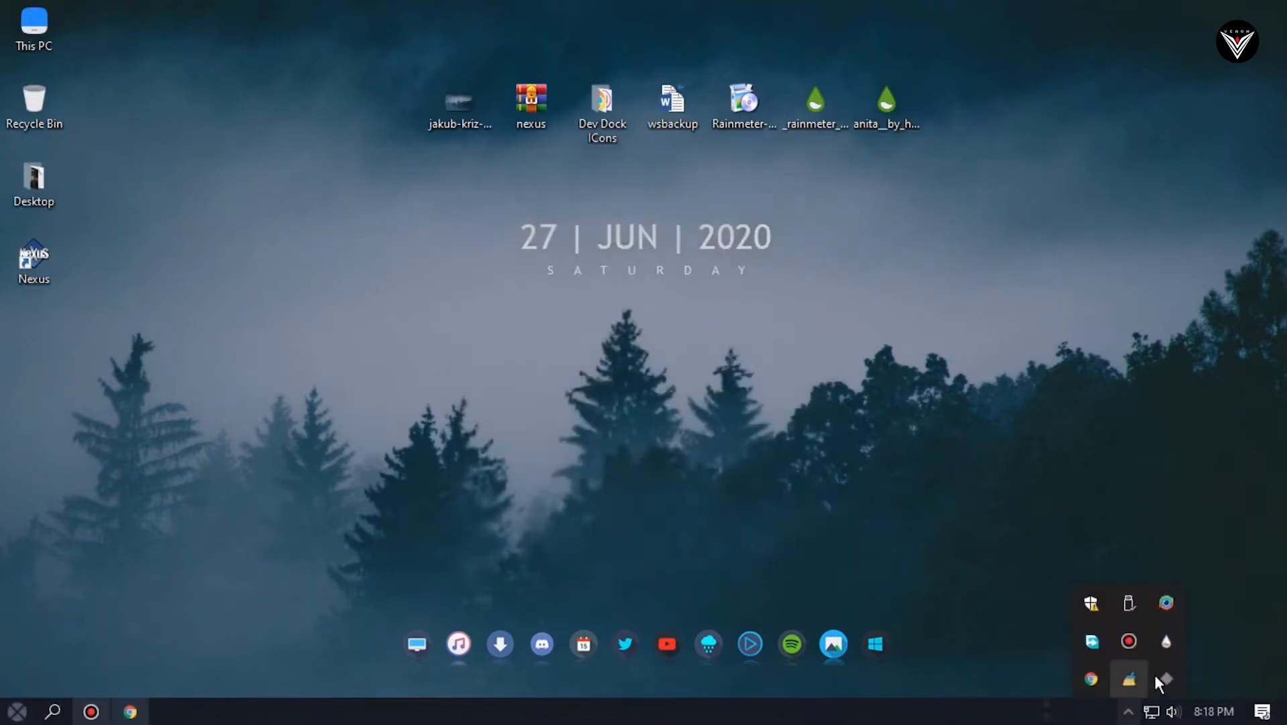
left_click(1166, 641)
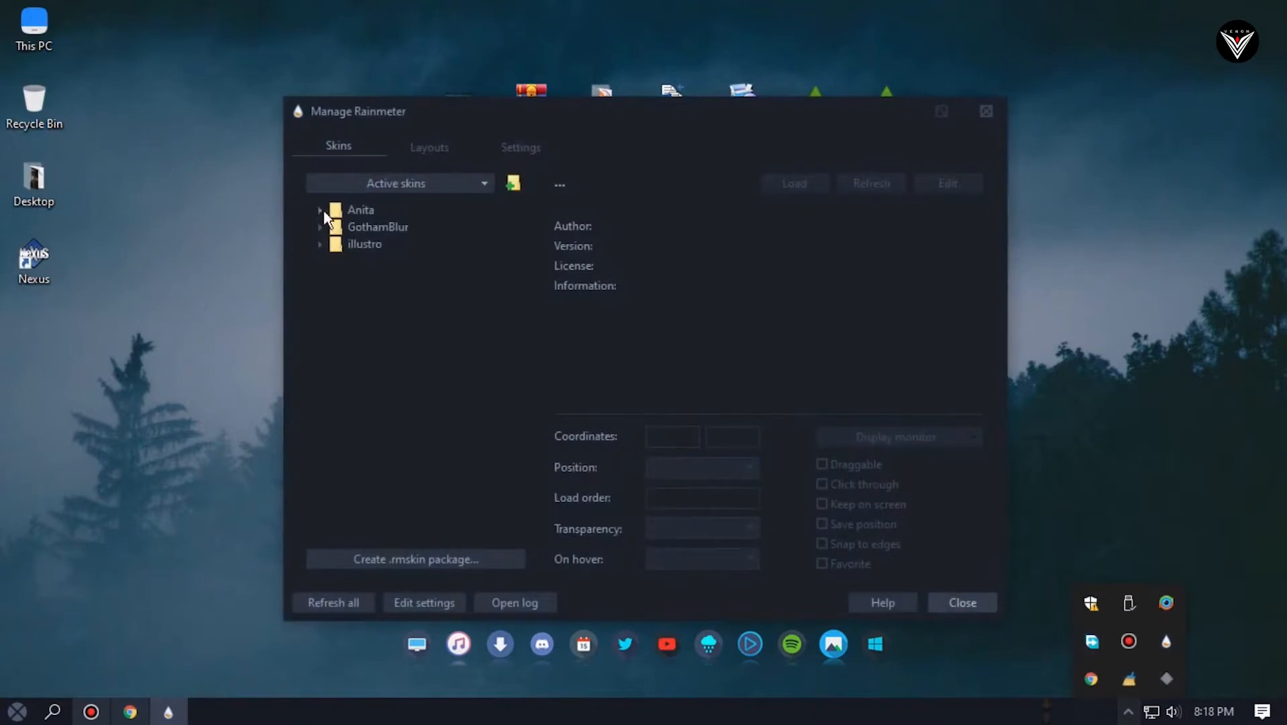
left_click(321, 210)
left_click(337, 277)
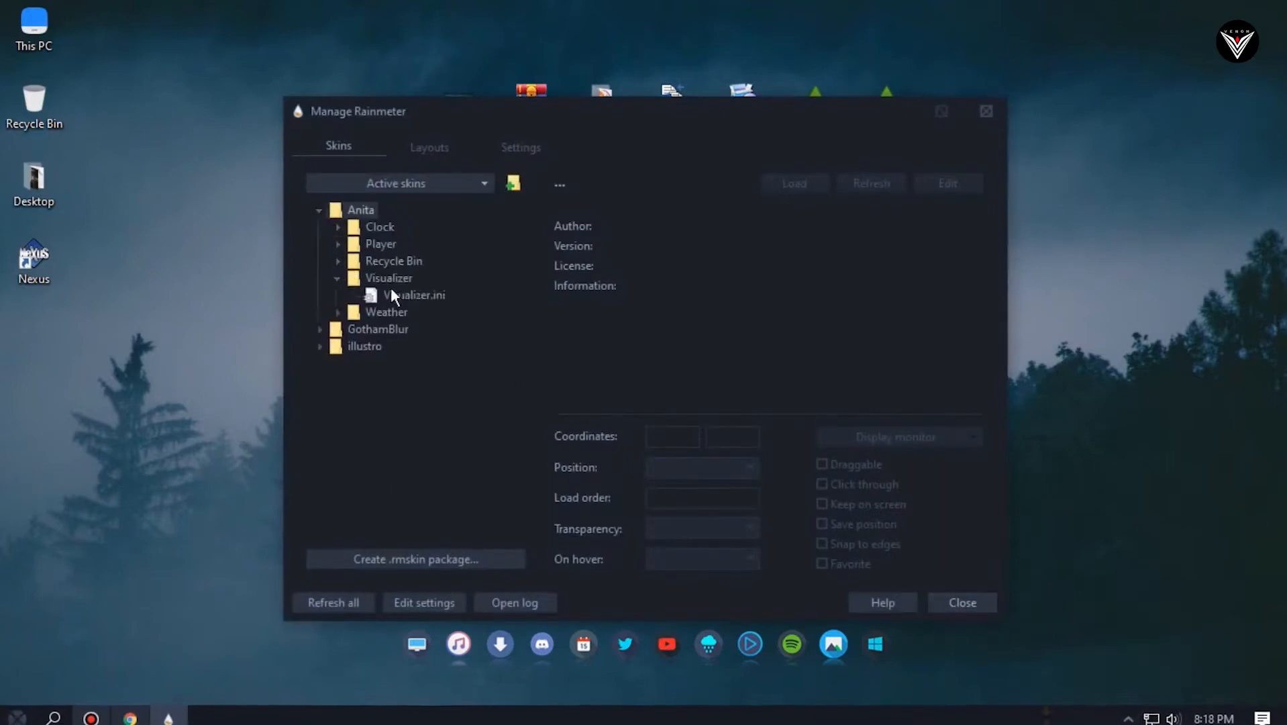
left_click(403, 295)
left_click(796, 191)
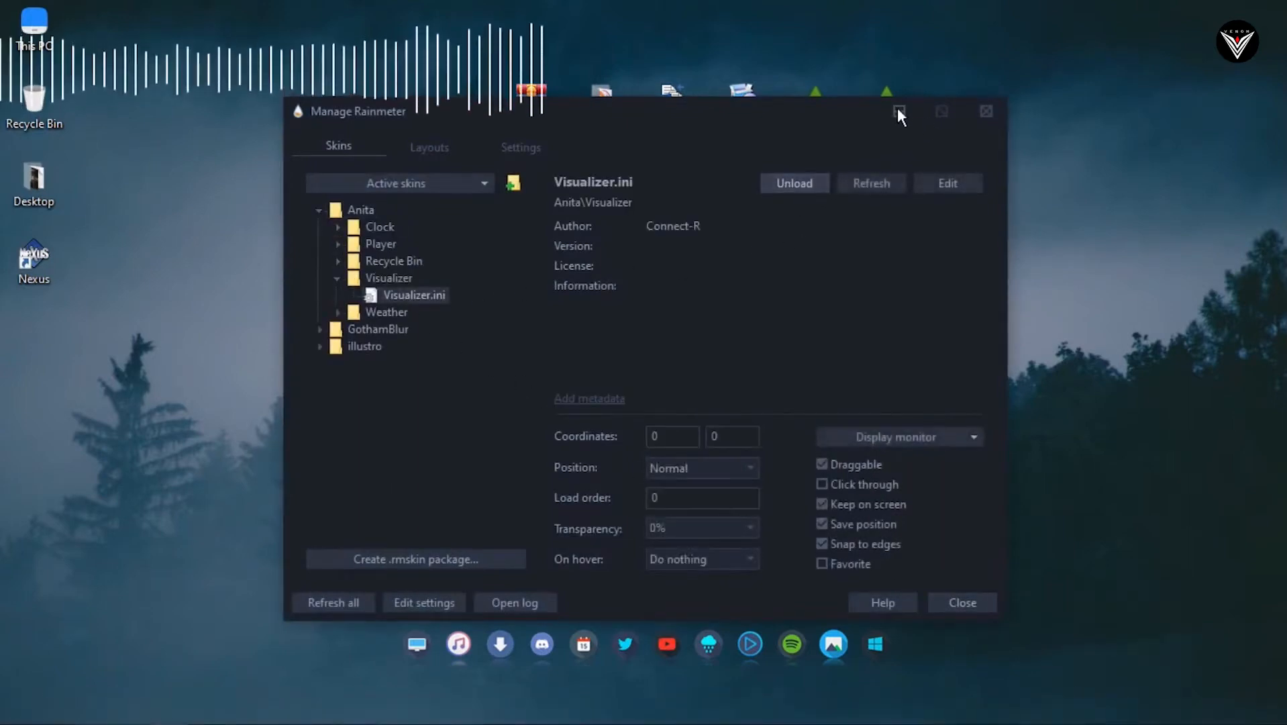
key("Escape")
- Turn off Show desktop icons to hide the icons from the desktop
right_click(839, 162)
mouse_move(880, 177)
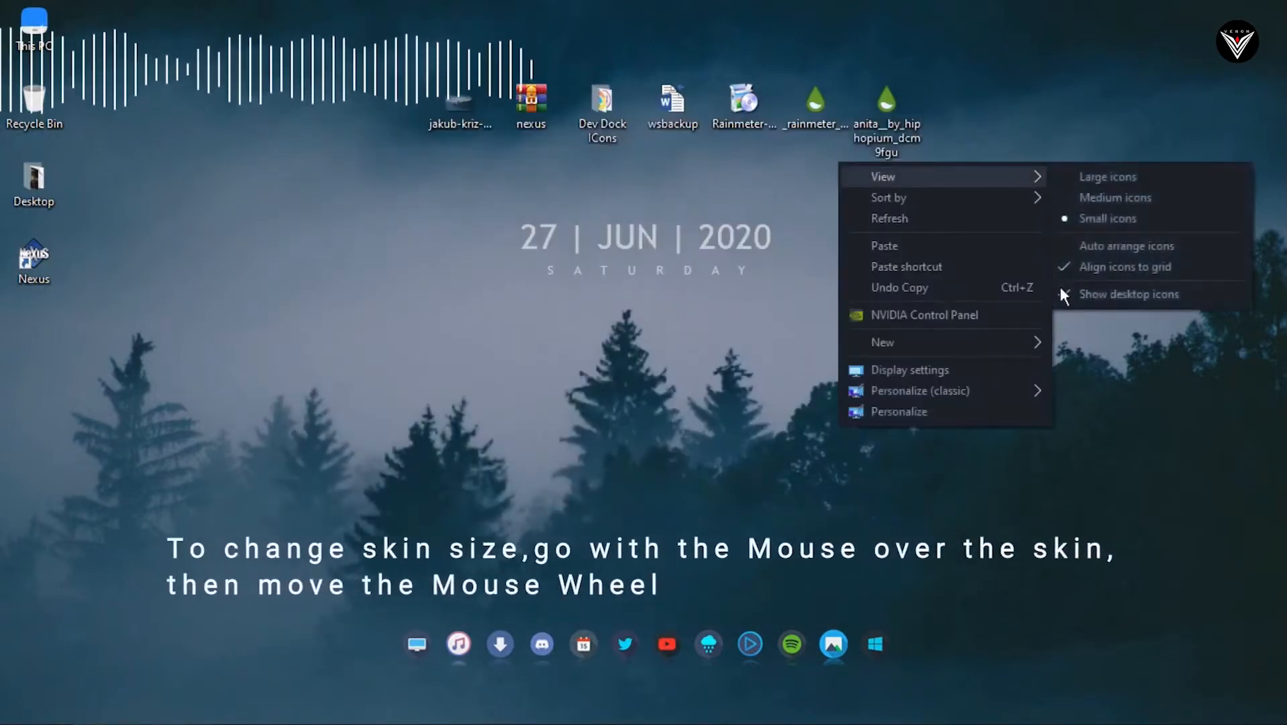
left_click(1126, 295)
- Shrink the visualizer skin and center it on the desktop between the date and the dock
left_click_drag(428, 104, 682, 430)
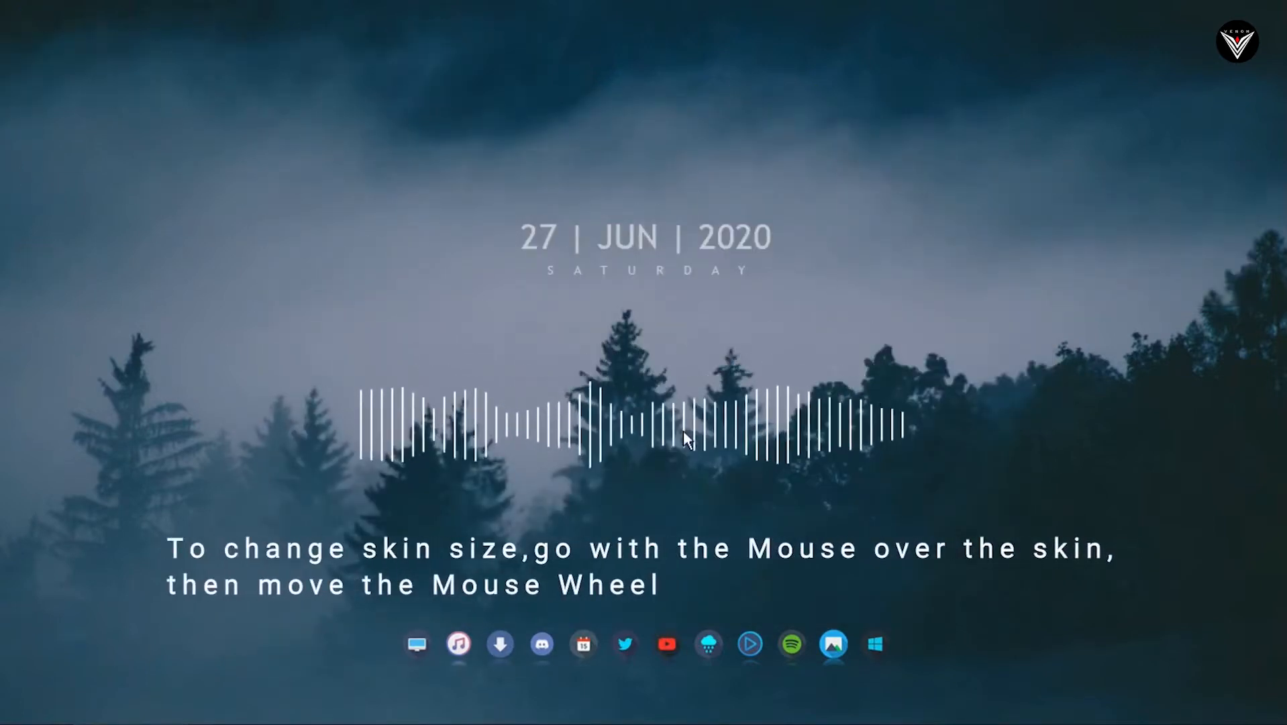
scroll(682, 436, "down", 2)
scroll(597, 425, "down", 2)
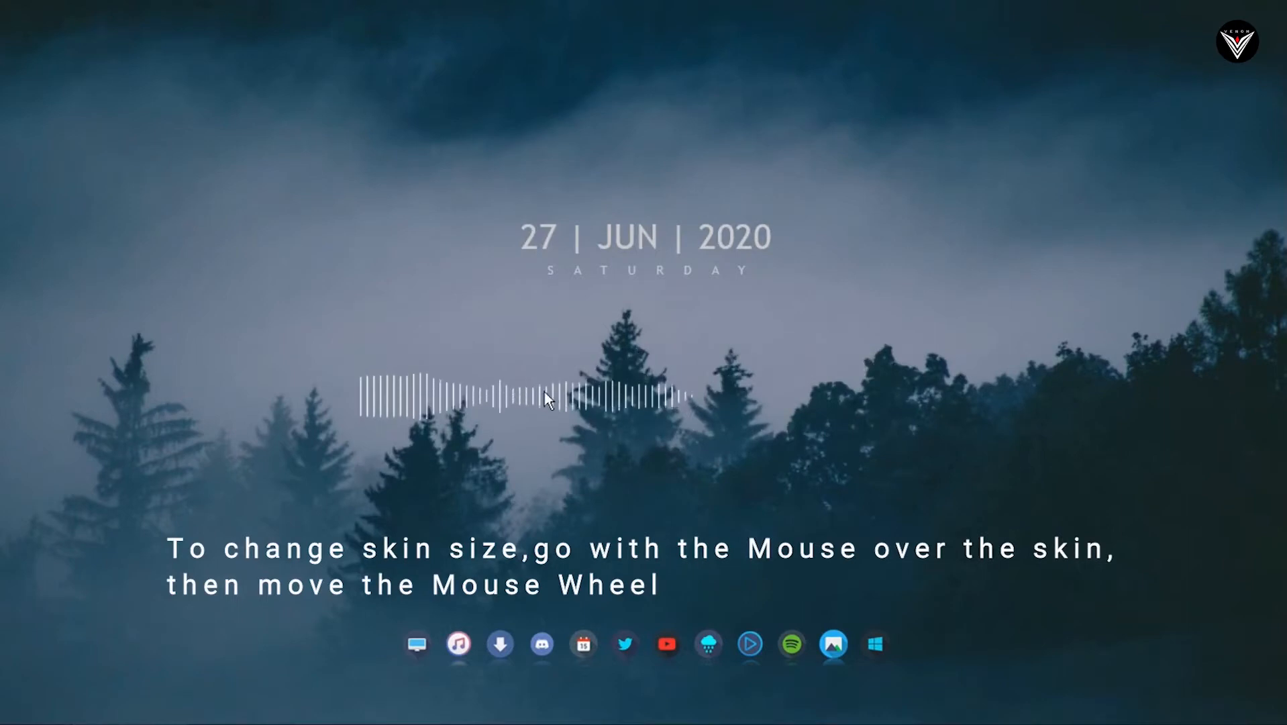
left_click_drag(563, 413, 672, 460)
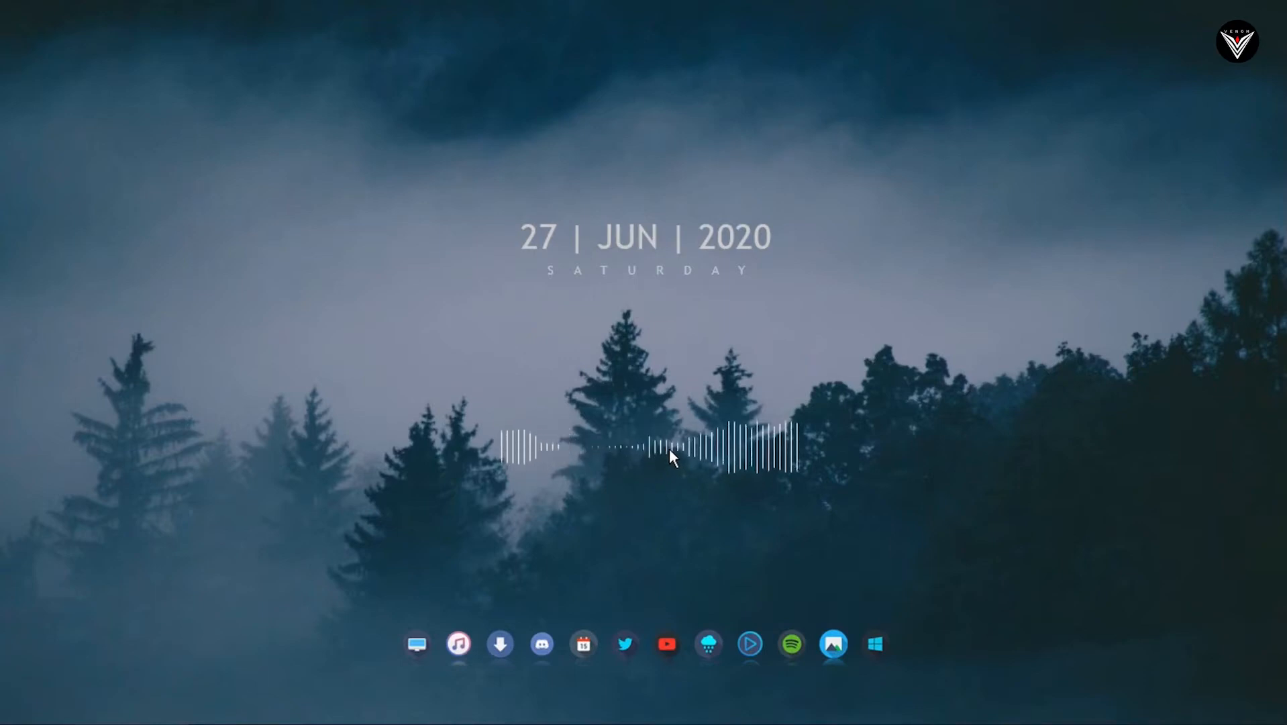
right_click(668, 448)
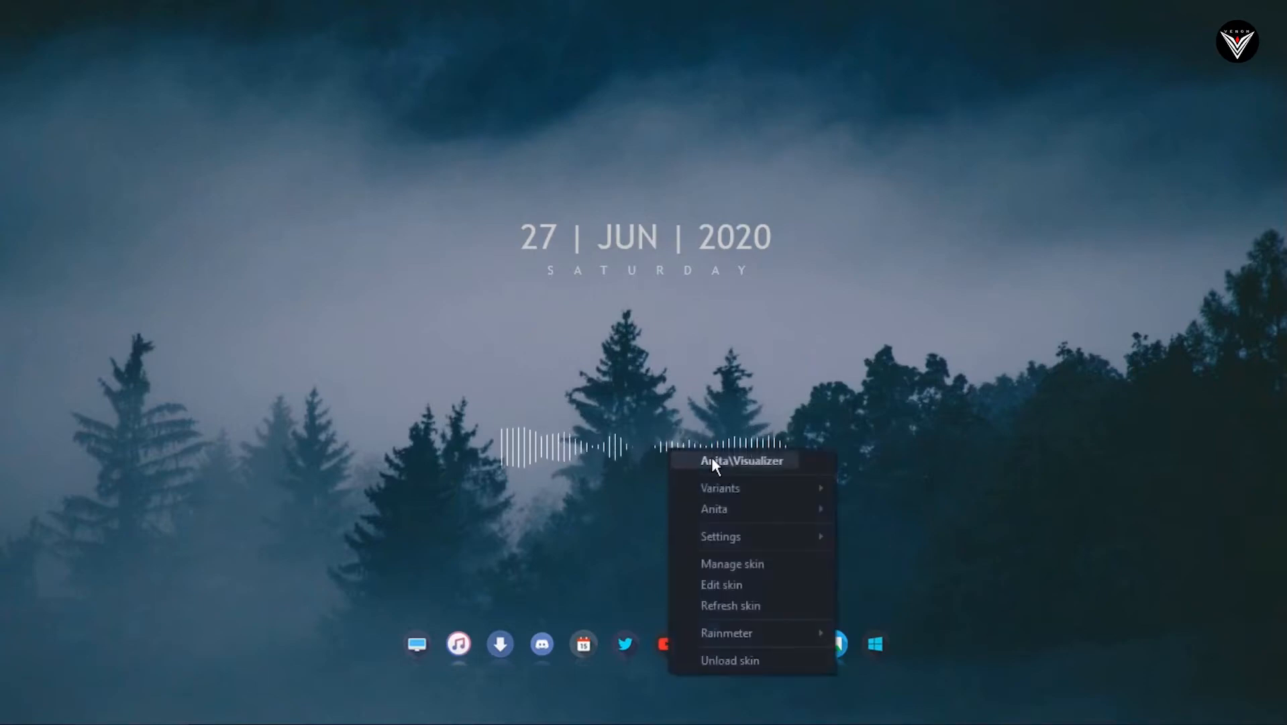
mouse_move(770, 534)
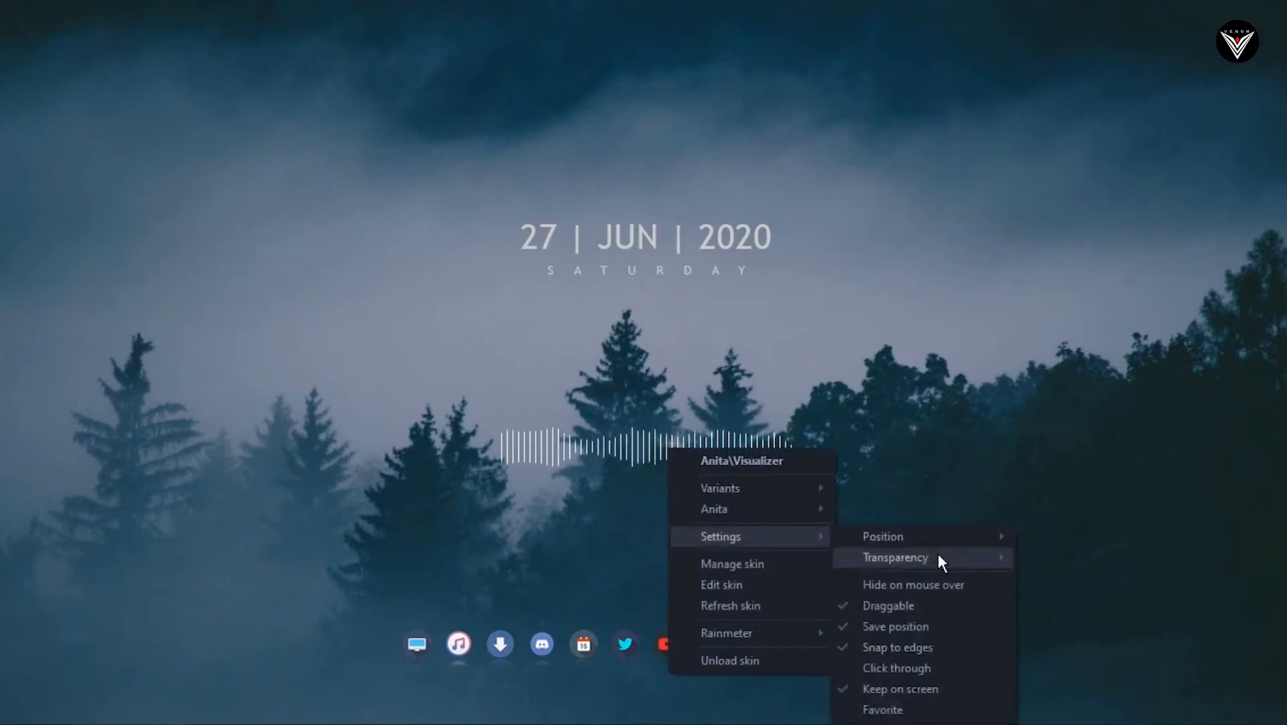
mouse_move(937, 555)
left_click(1064, 361)
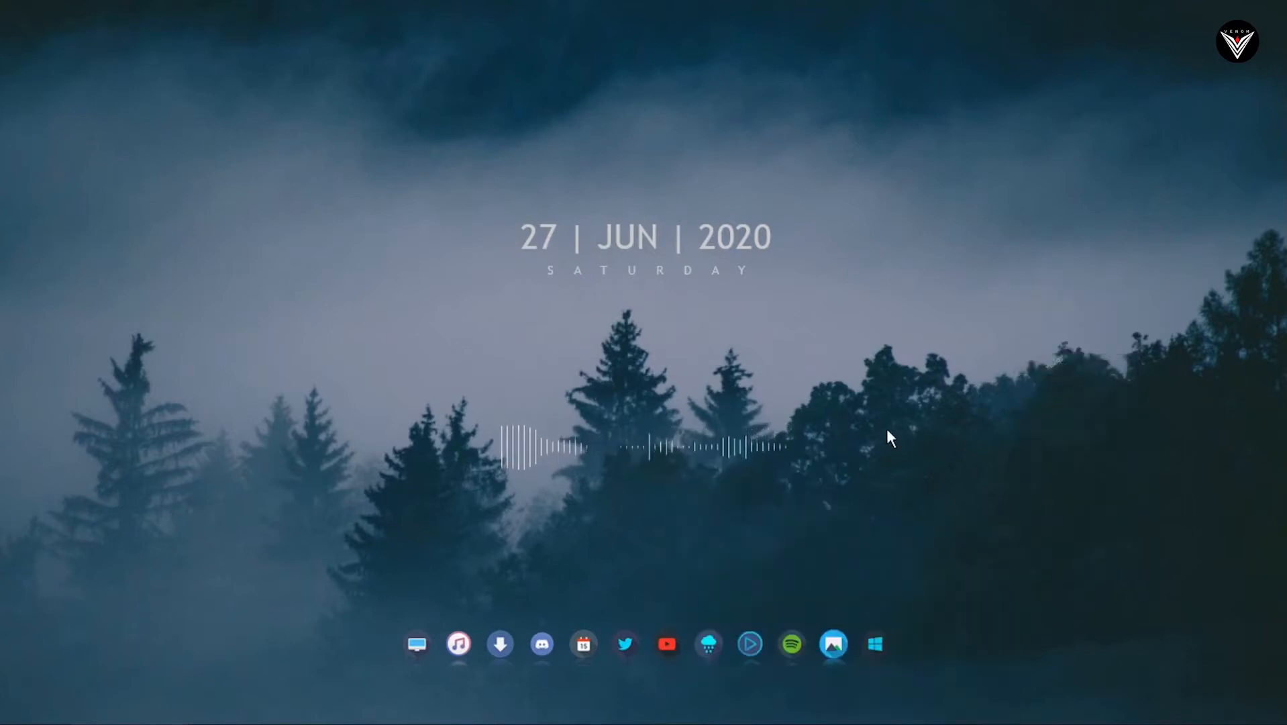
- Set the Anita visualizer skin's position to On desktop and turn off its Draggable option
right_click(668, 446)
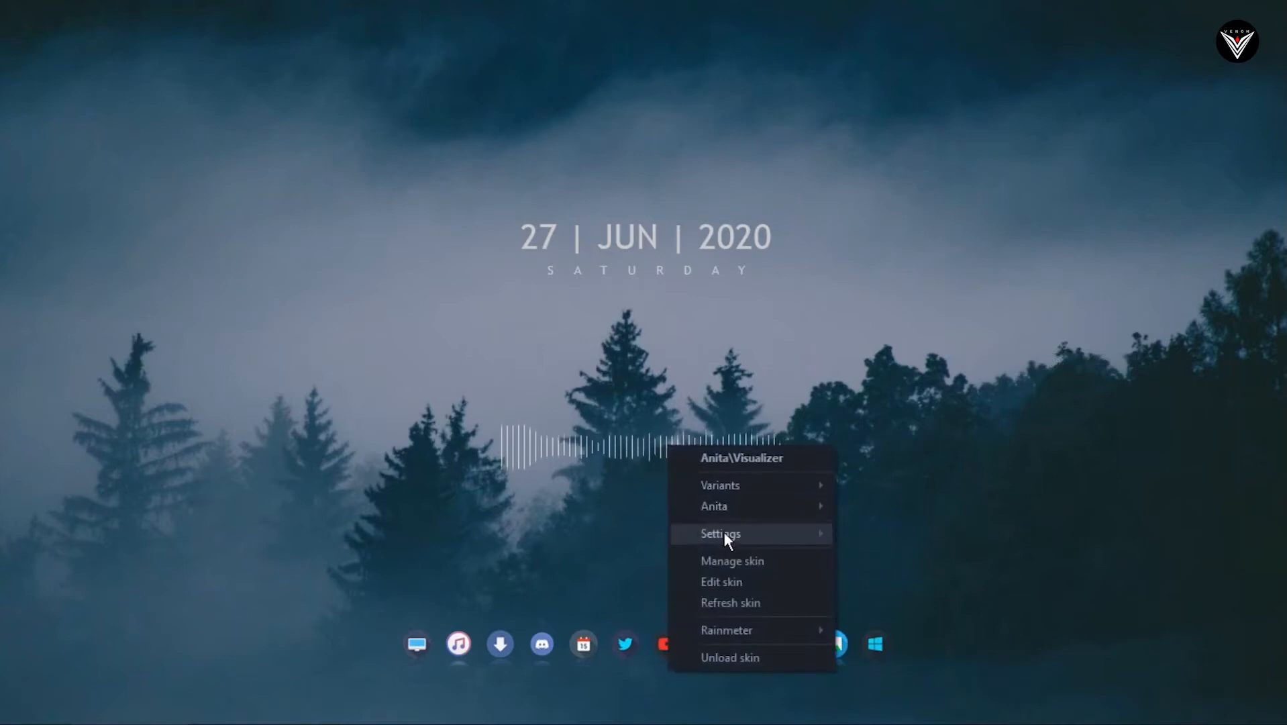
mouse_move(725, 533)
mouse_move(941, 531)
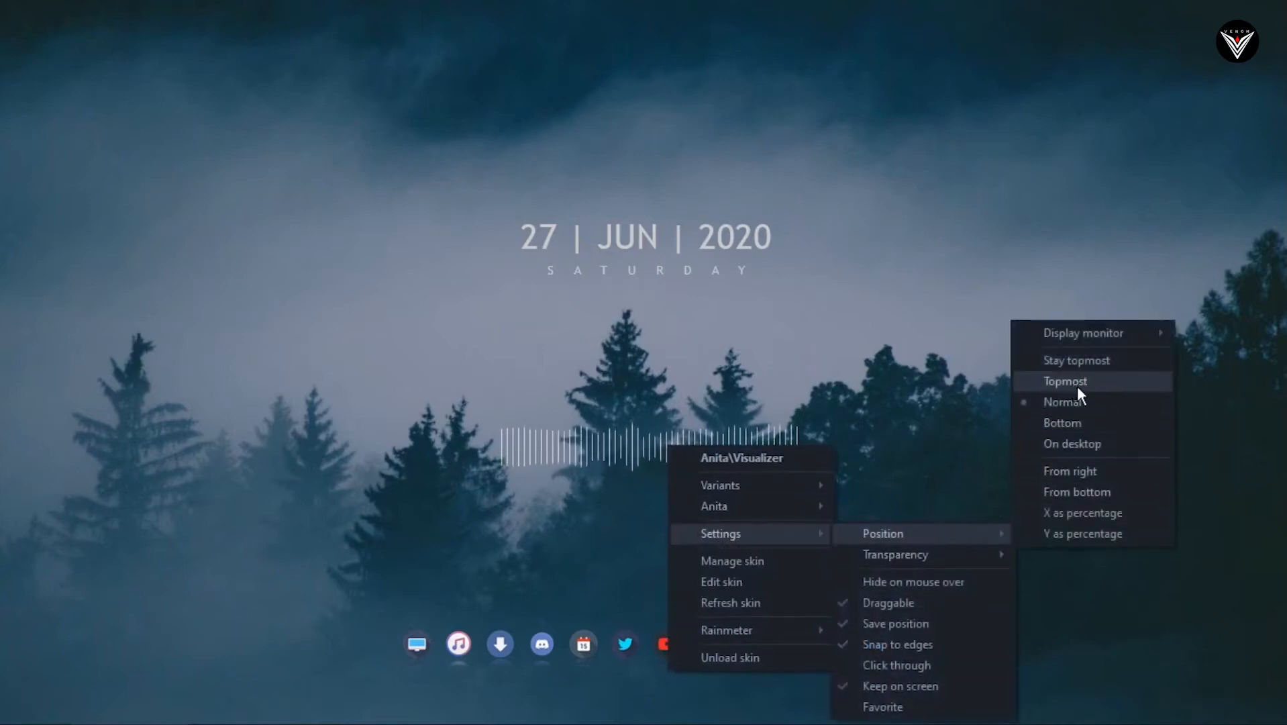
left_click(1074, 443)
right_click(706, 448)
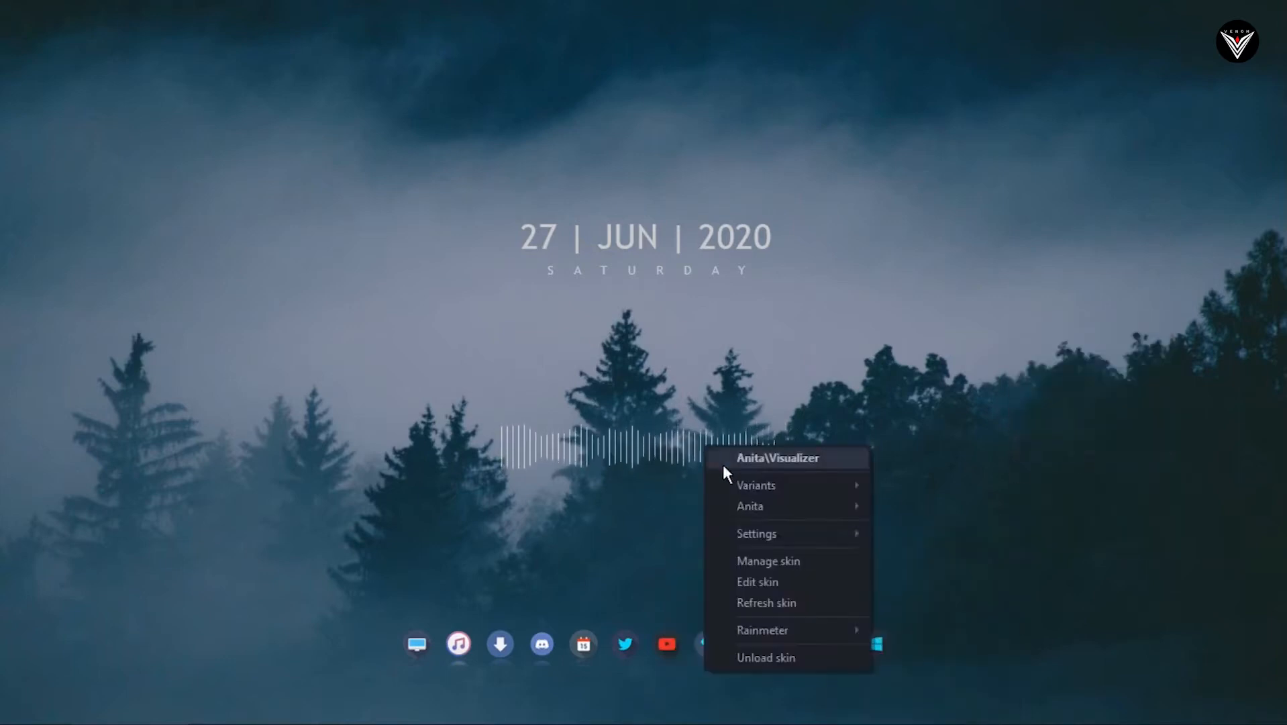
mouse_move(788, 532)
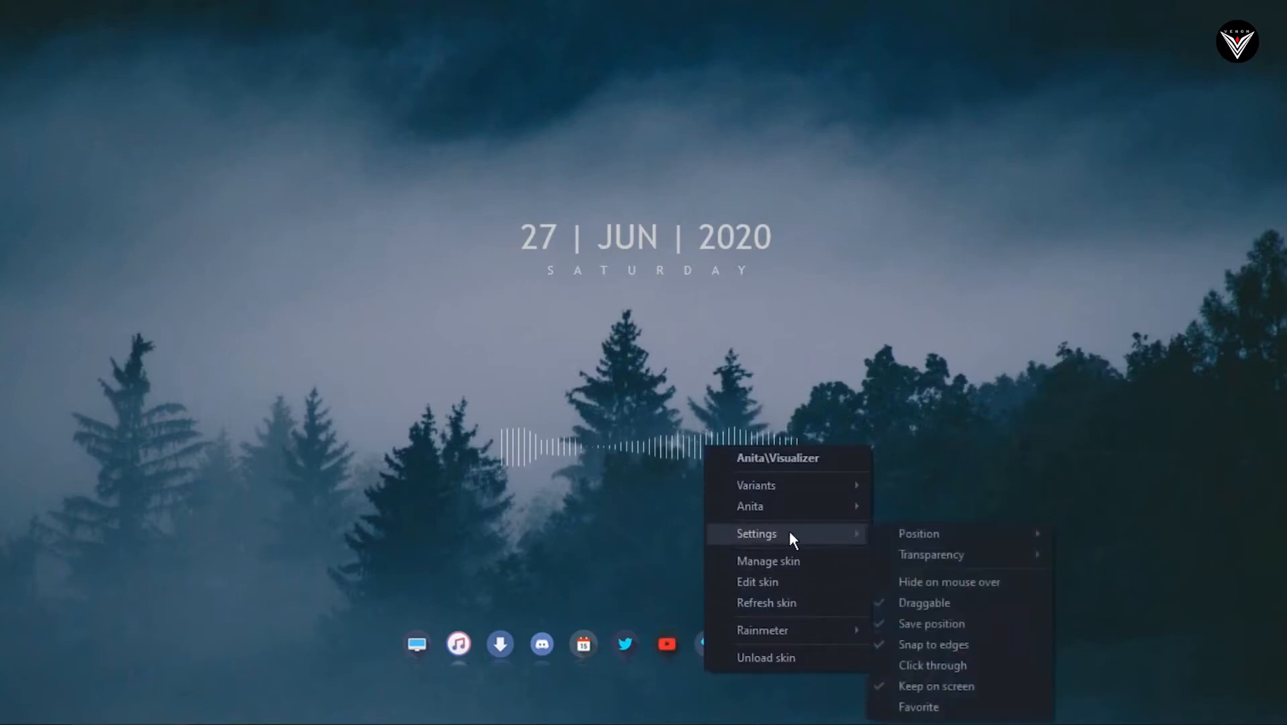
left_click(913, 601)
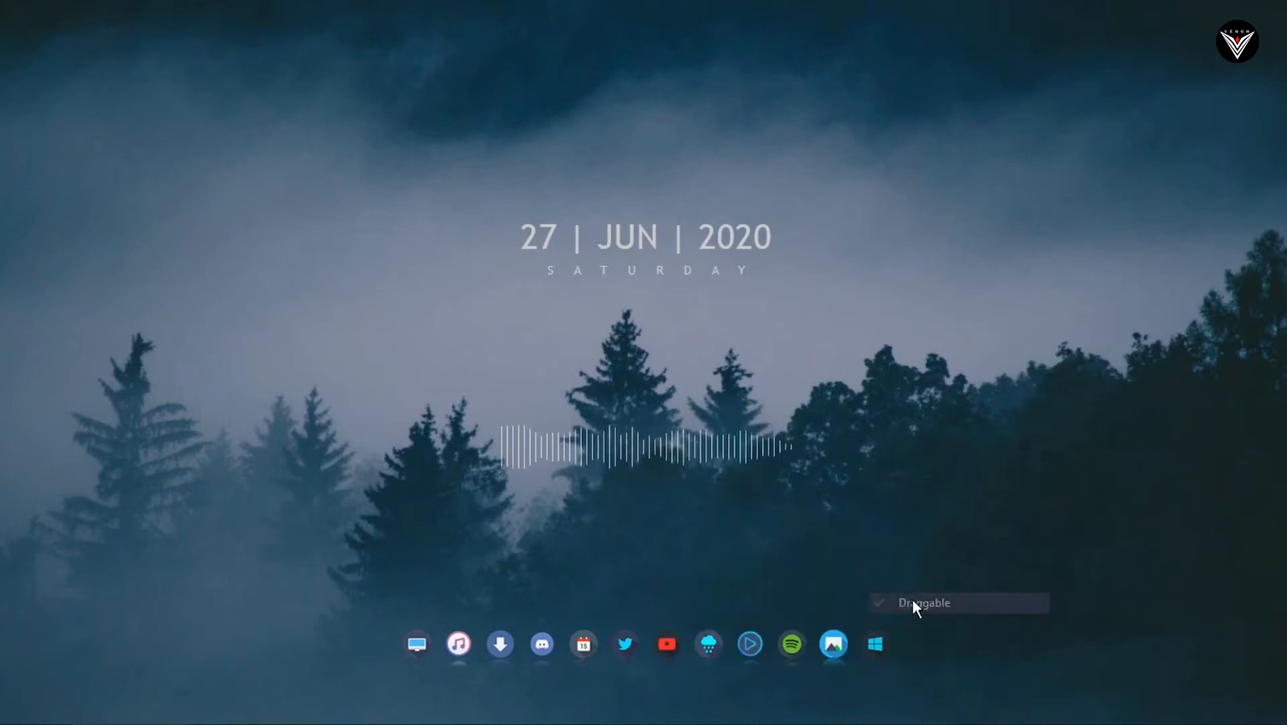
- Set the position of the GothamBlur date skin to On desktop
right_click(744, 238)
mouse_move(808, 326)
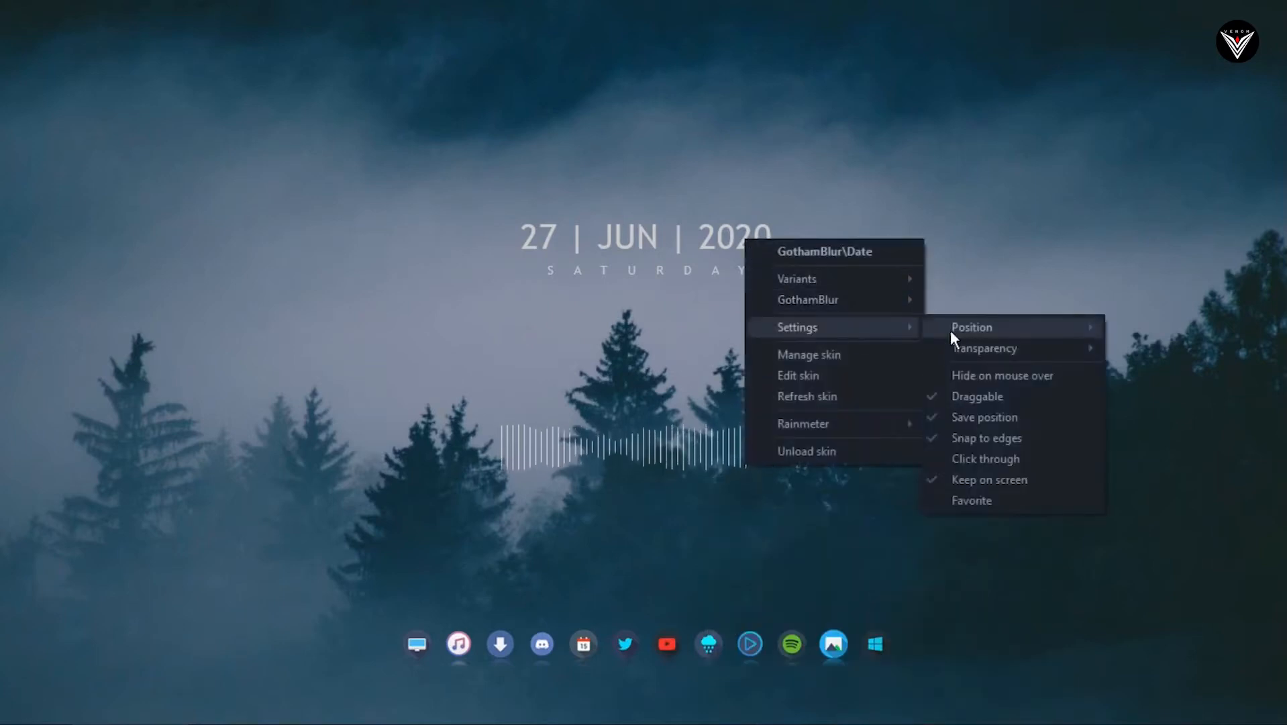
mouse_move(965, 328)
left_click(1162, 439)
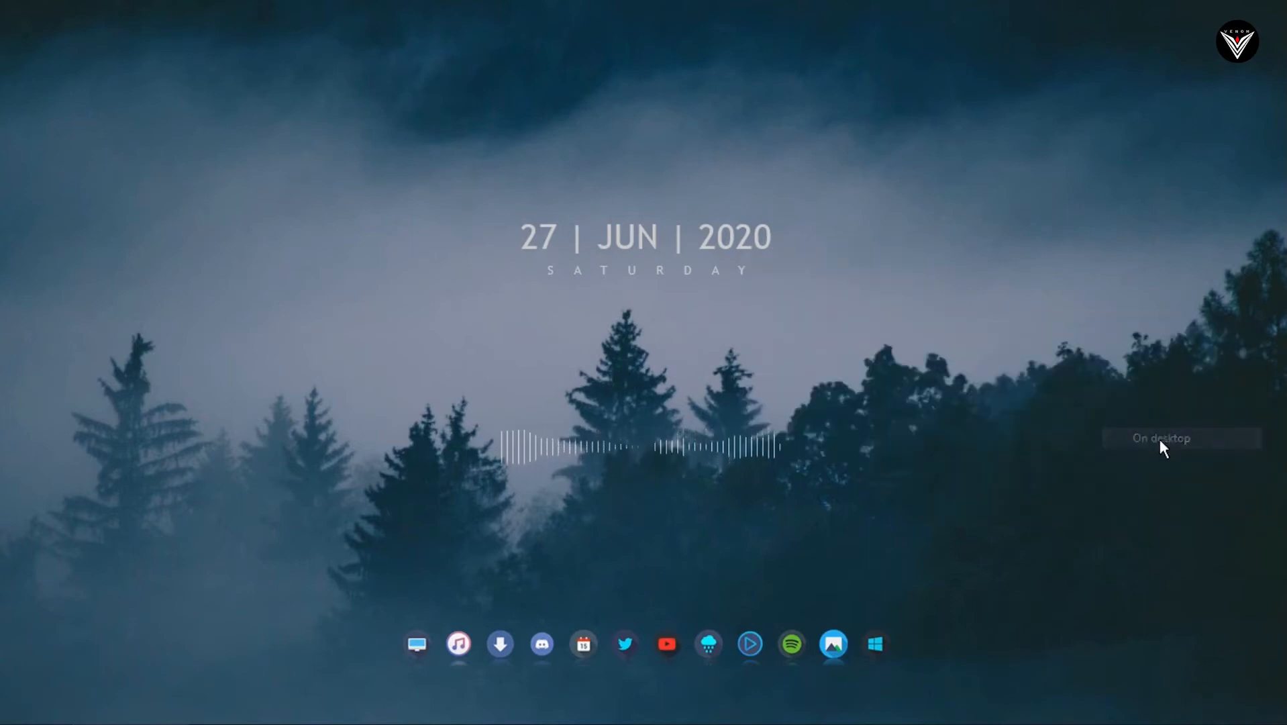